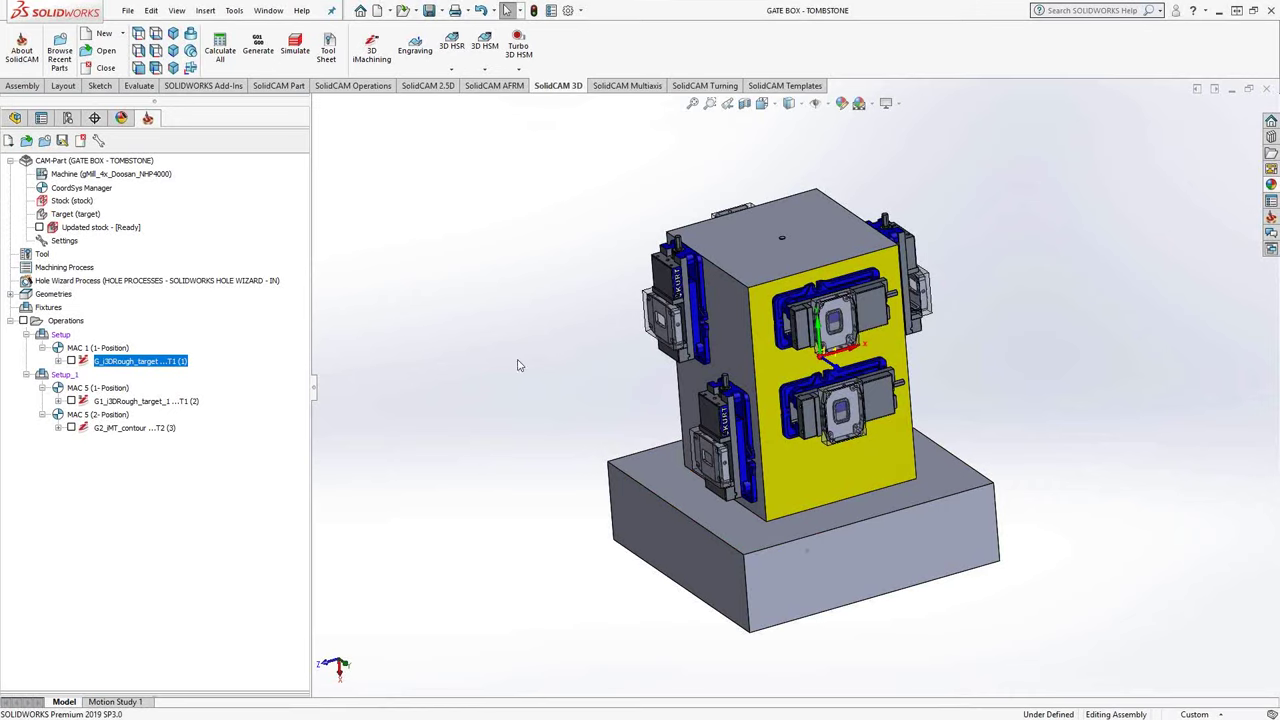
Orbit the tombstone to view another of its faces.
mouse_move(521, 365)
middle_mouse_down()
mouse_move(582, 365)
mouse_move(671, 314)
mouse_move(557, 324)
middle_mouse_up()
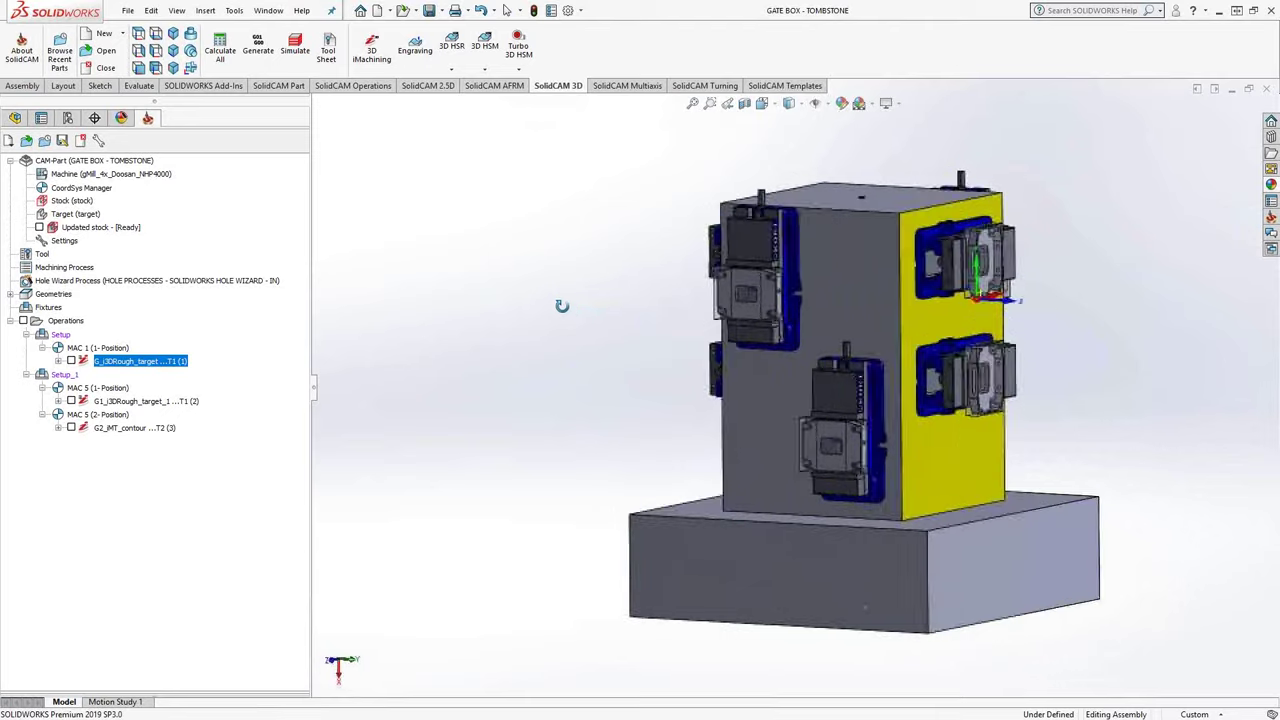
mouse_move(557, 324)
middle_mouse_down()
mouse_move(960, 287)
mouse_move(966, 207)
middle_mouse_up()
scroll(960, 287, "down", 5)
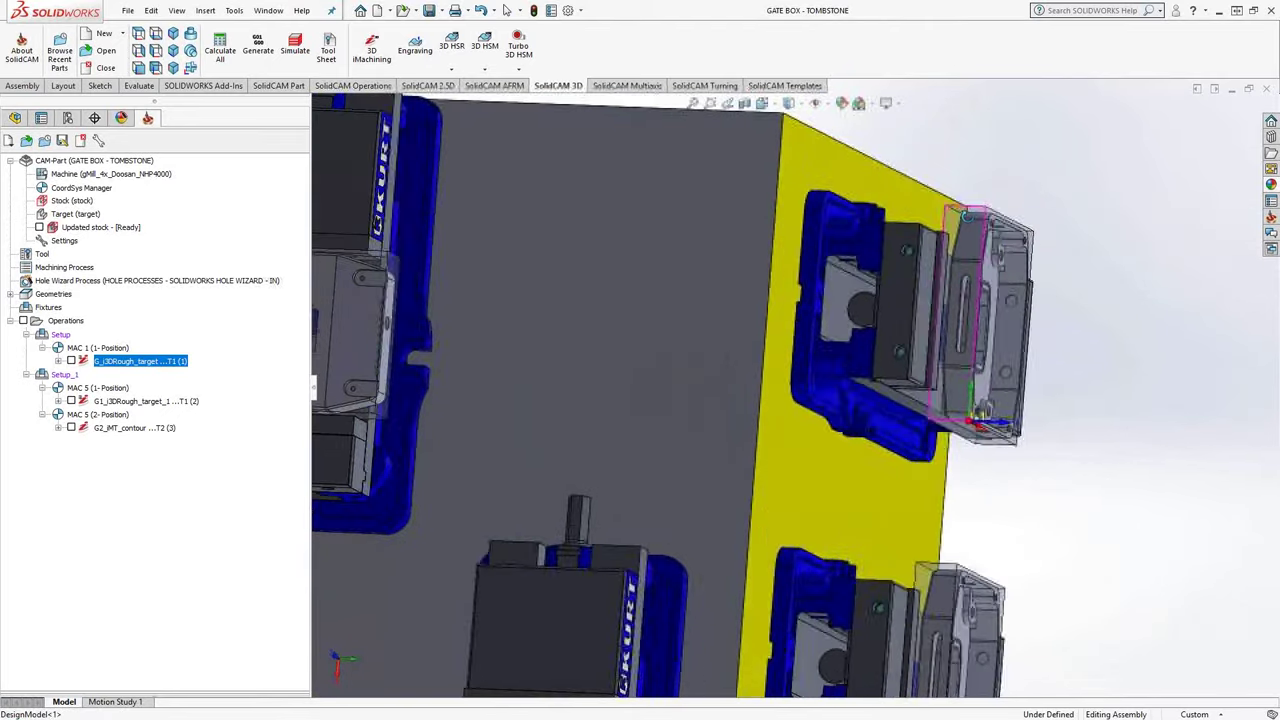
scroll(955, 250, "down", 5)
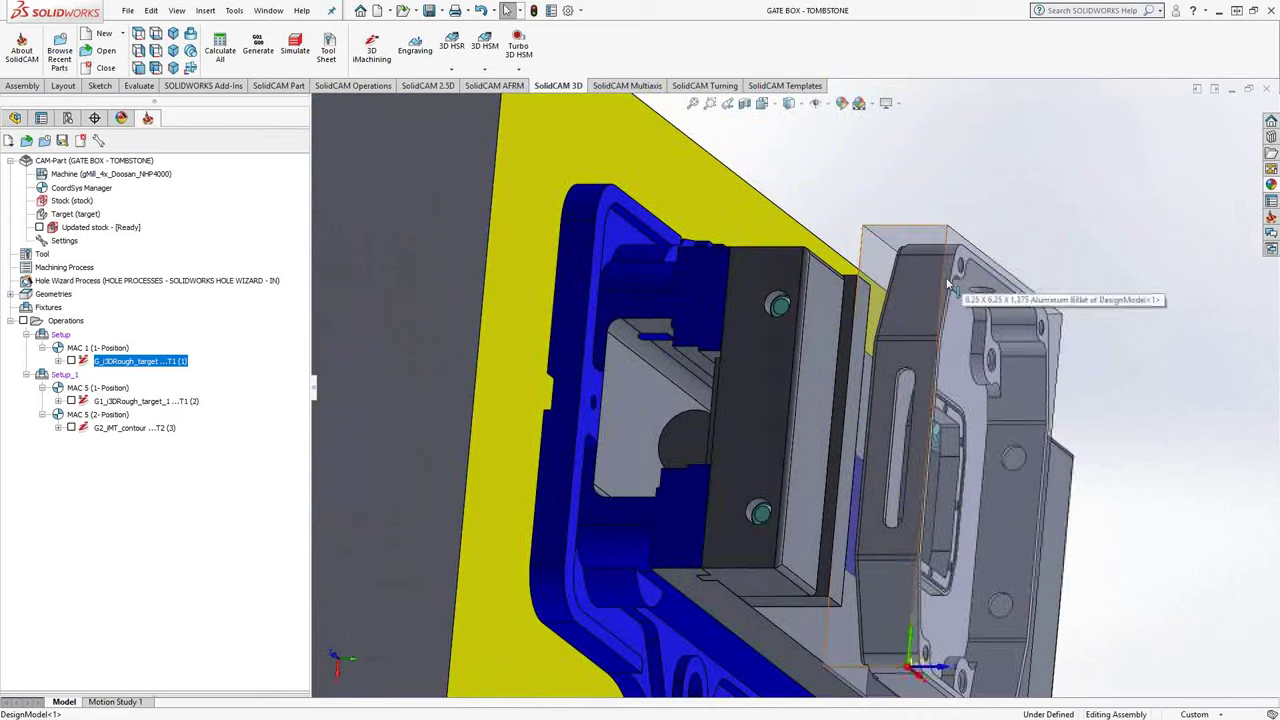
scroll(948, 285, "up", 5)
scroll(948, 285, "up", 3)
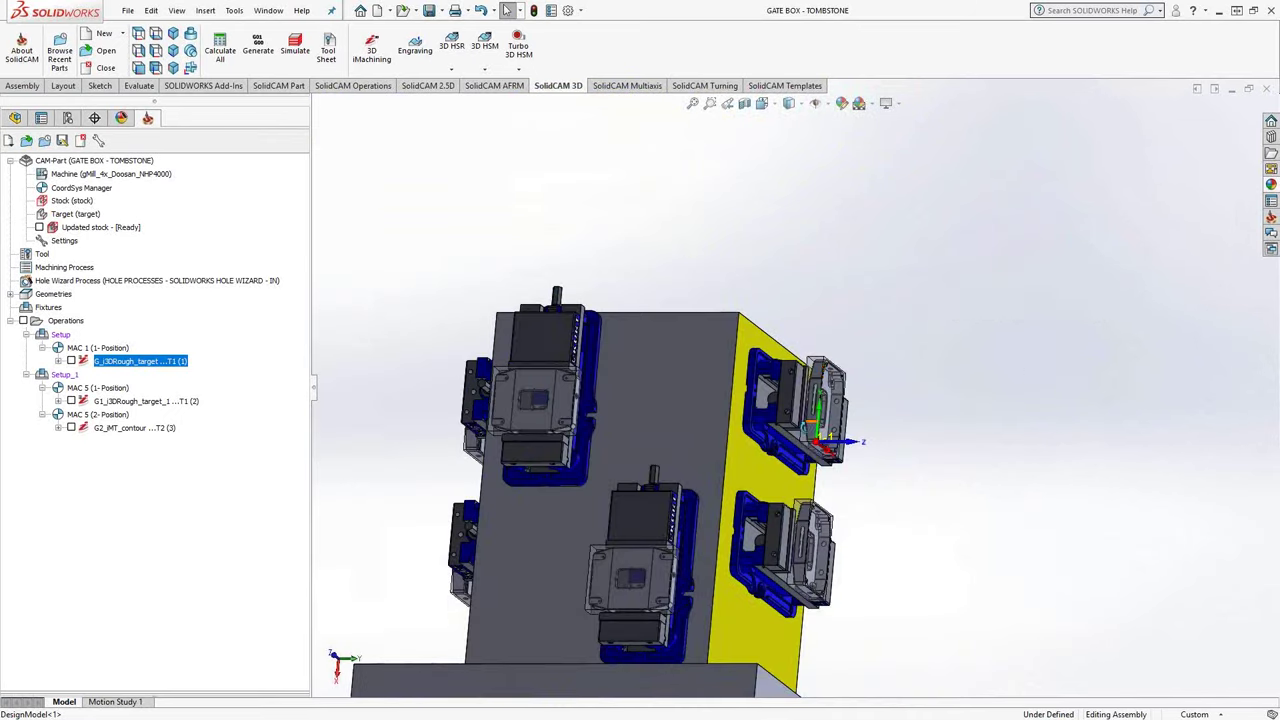
mouse_move(760, 470)
middle_mouse_down()
mouse_move(720, 512)
mouse_move(443, 286)
middle_mouse_up()
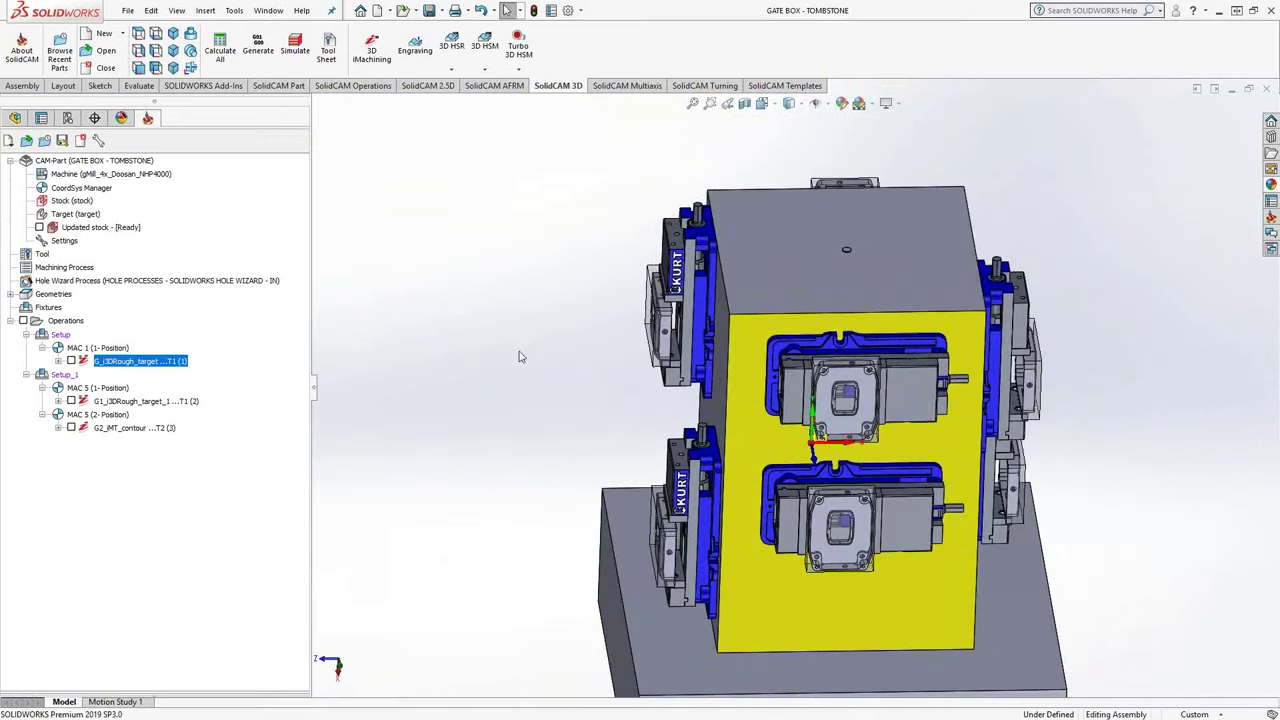
mouse_move(520, 354)
middle_mouse_down()
mouse_move(757, 453)
mouse_move(588, 316)
middle_mouse_up()
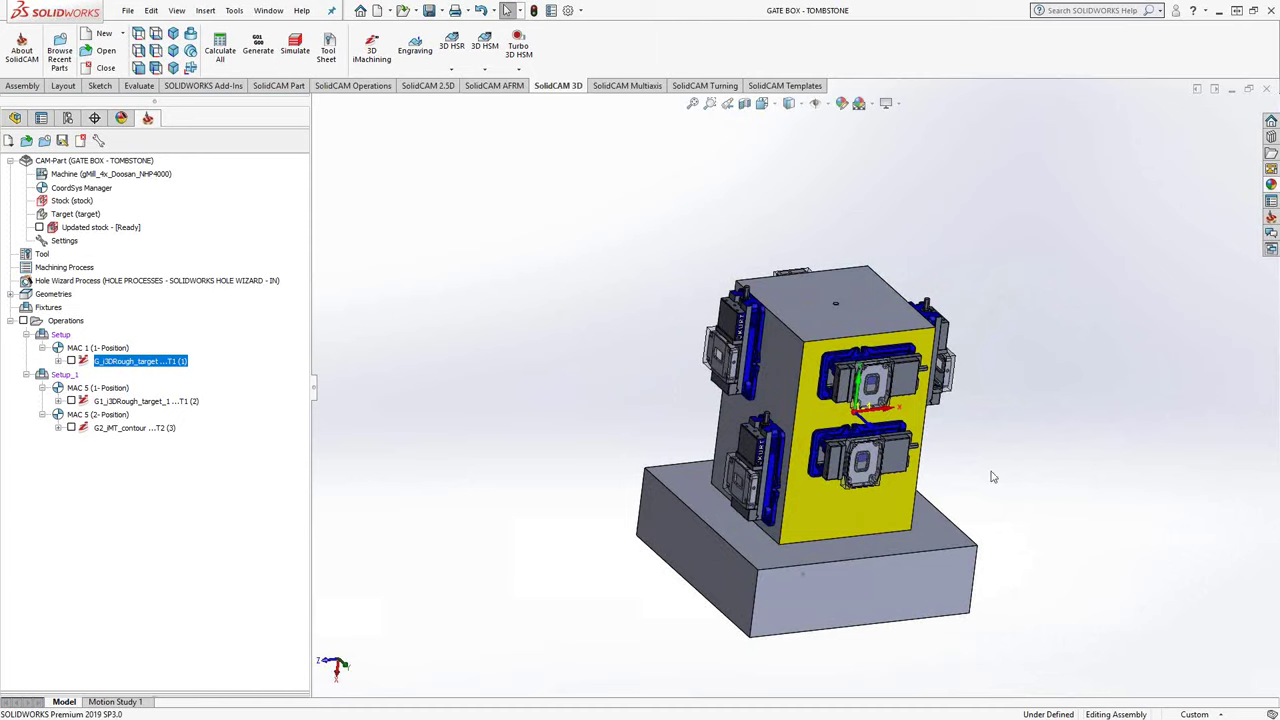
mouse_move(995, 477)
middle_mouse_down()
mouse_move(966, 437)
mouse_move(838, 408)
middle_mouse_up()
scroll(986, 443, "up", 3)
scroll(986, 443, "down", 3)
scroll(837, 406, "down", 4)
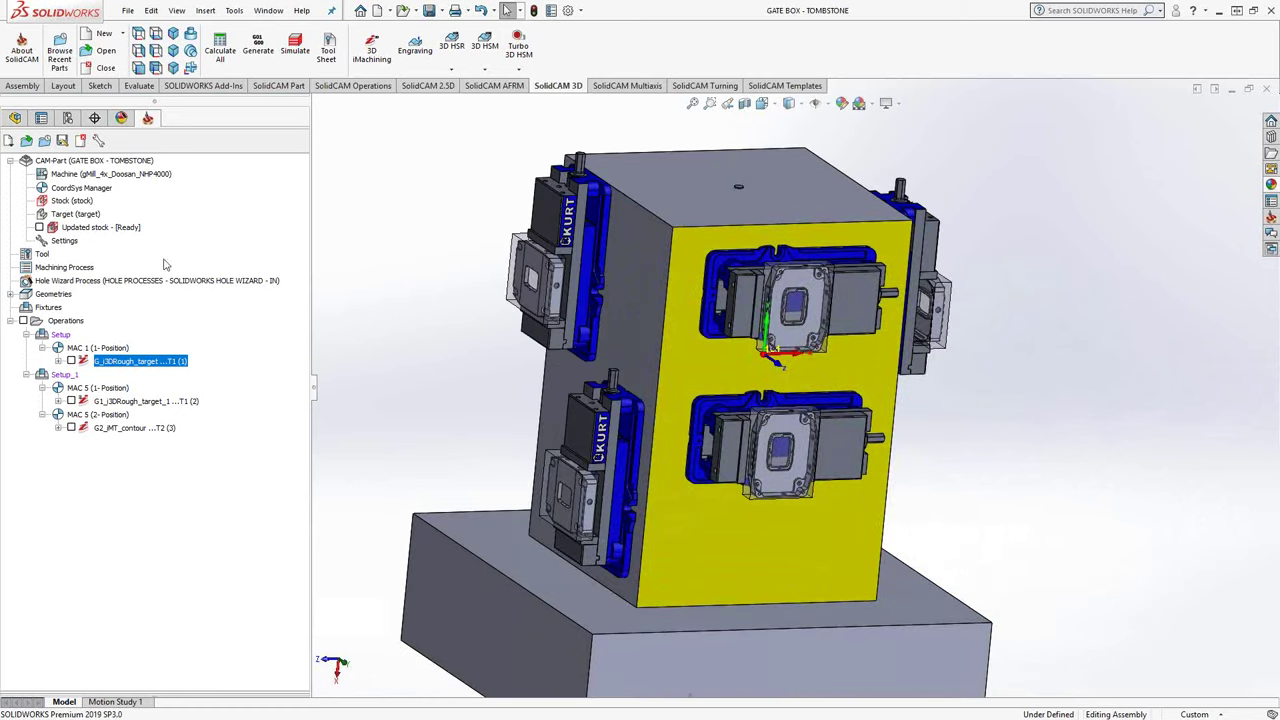
left_click(60, 203)
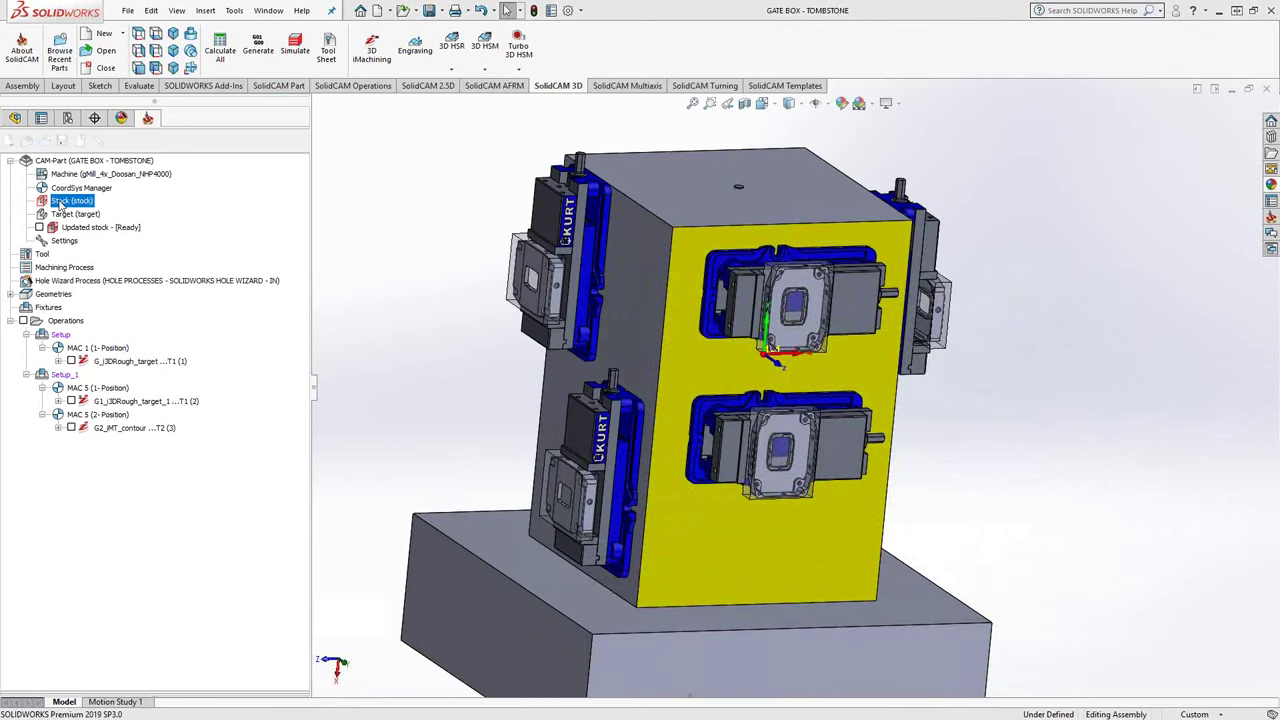
double_click(60, 203)
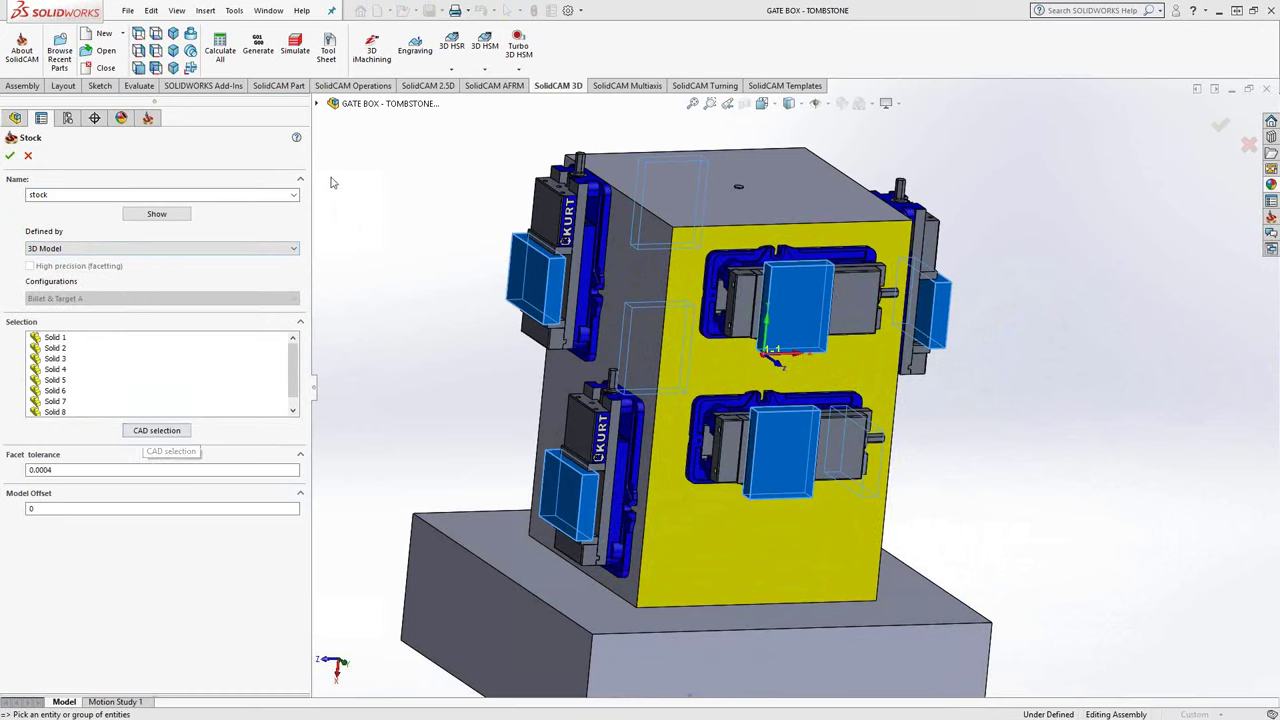
left_click(317, 105)
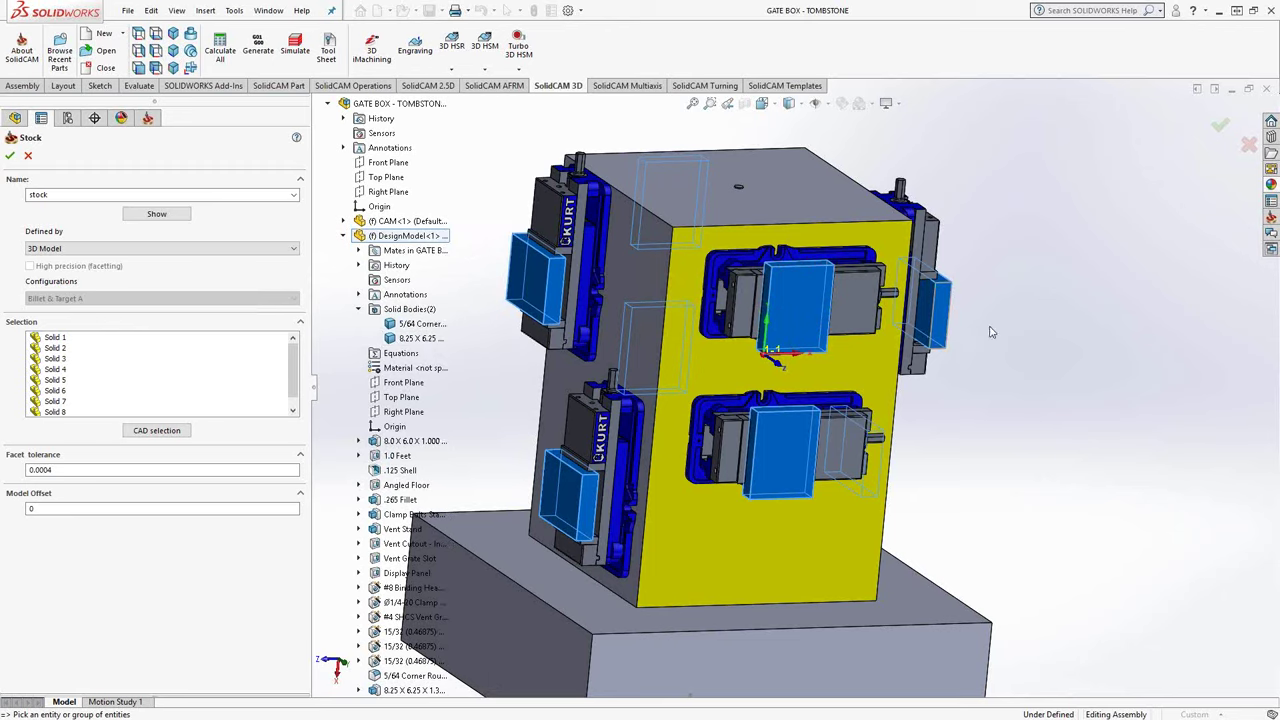
left_click(28, 157)
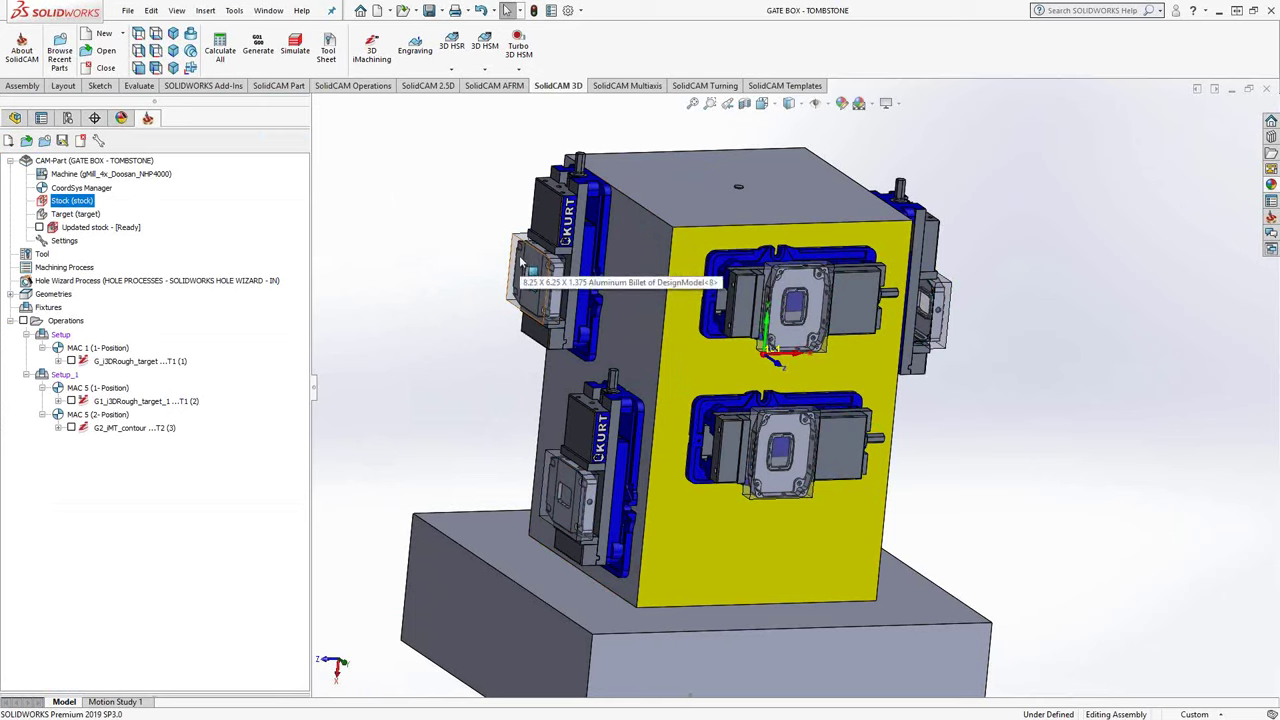
double_click(79, 214)
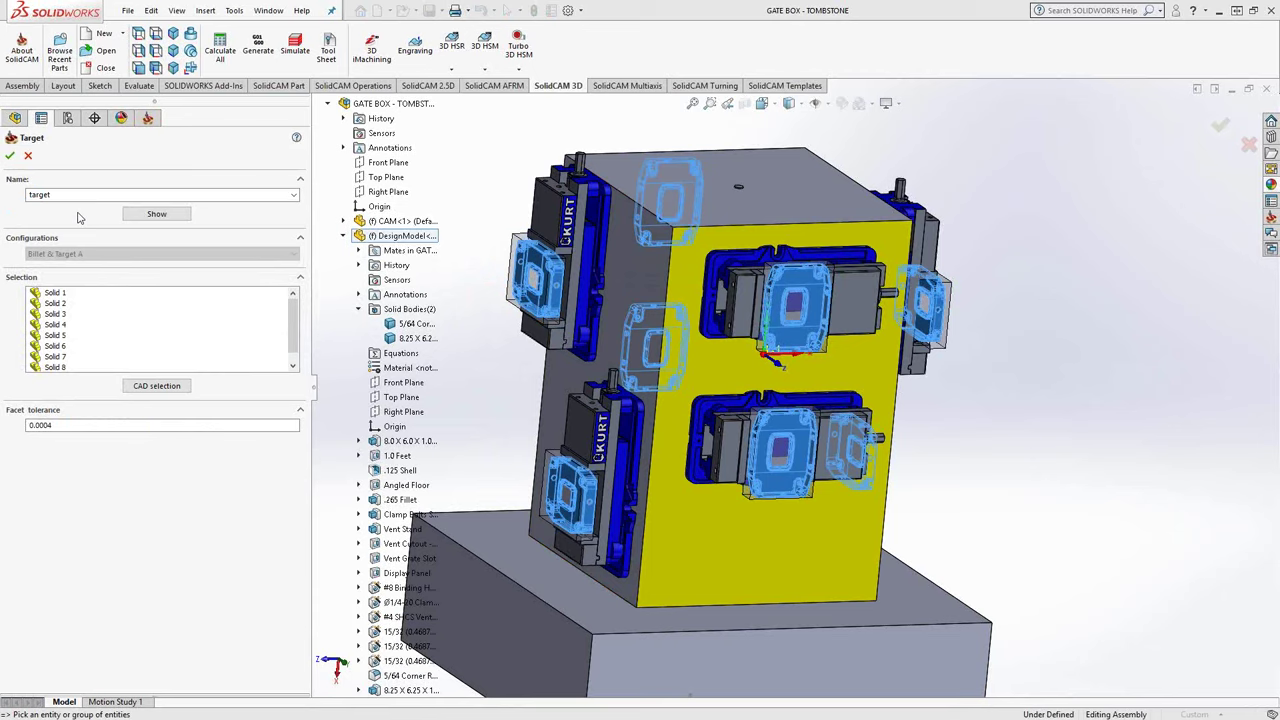
left_click(10, 155)
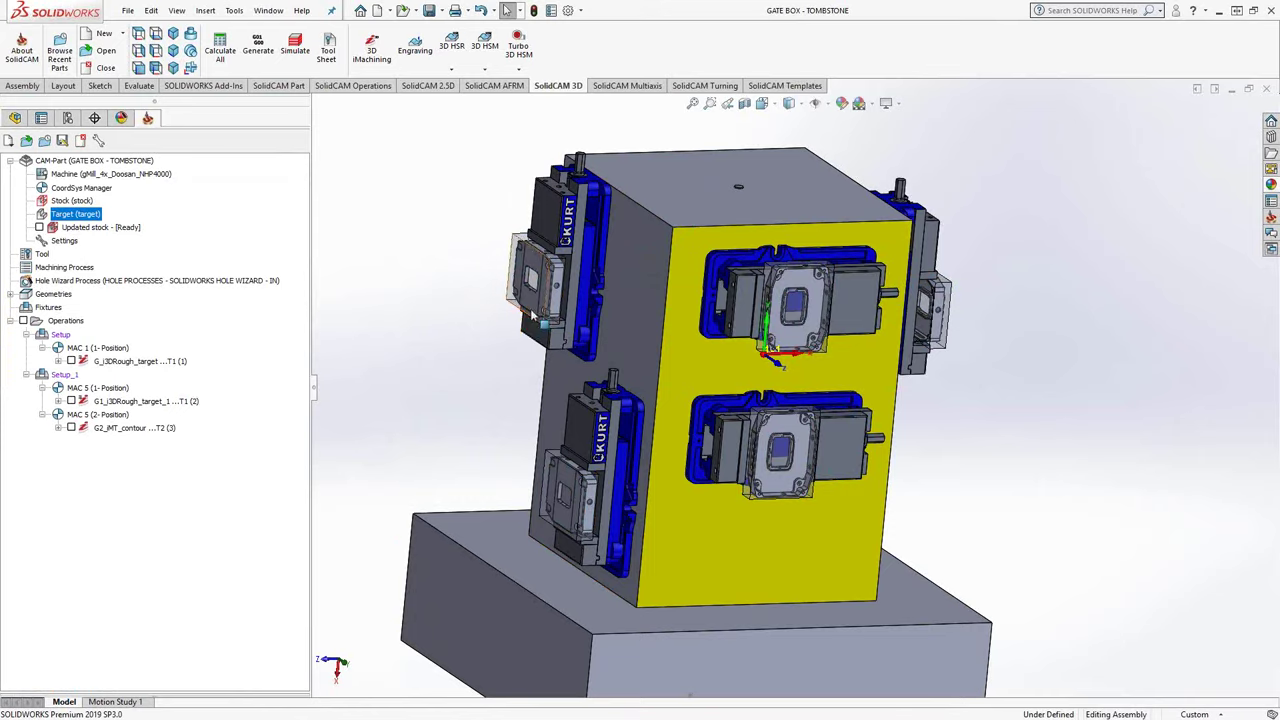
scroll(497, 325, "down", 3)
scroll(497, 325, "down", 2)
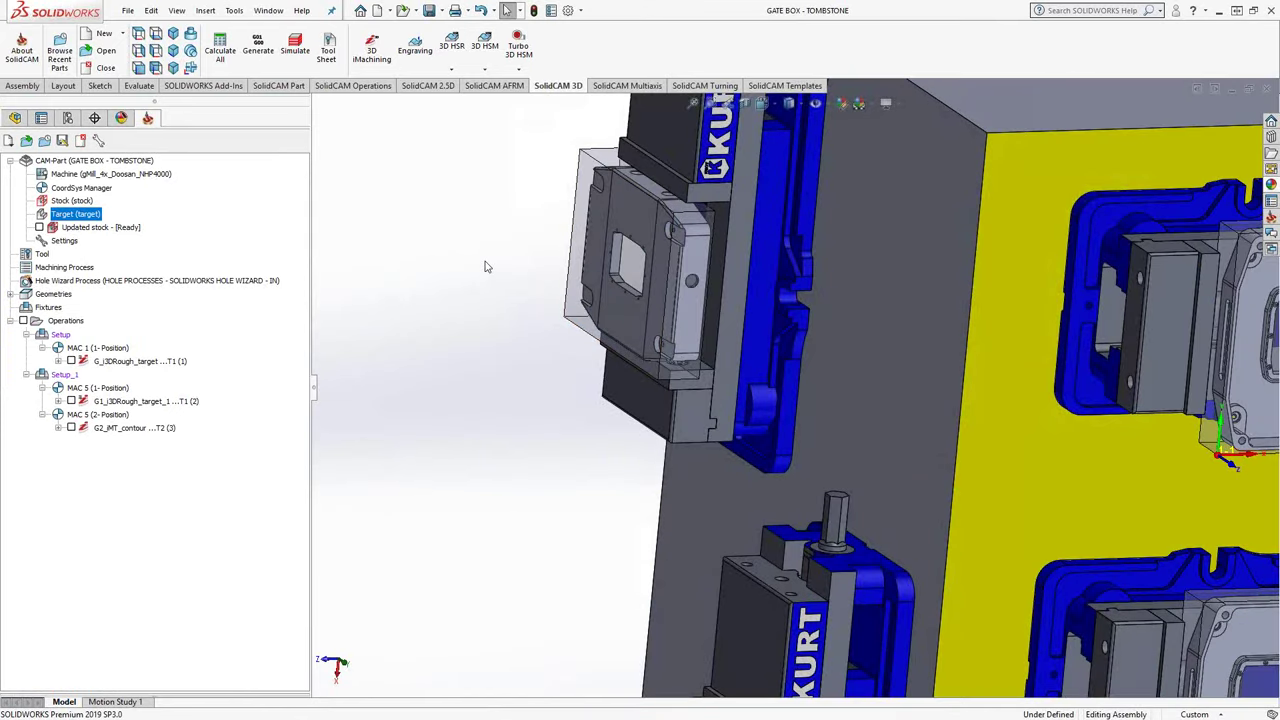
scroll(495, 272, "up", 3)
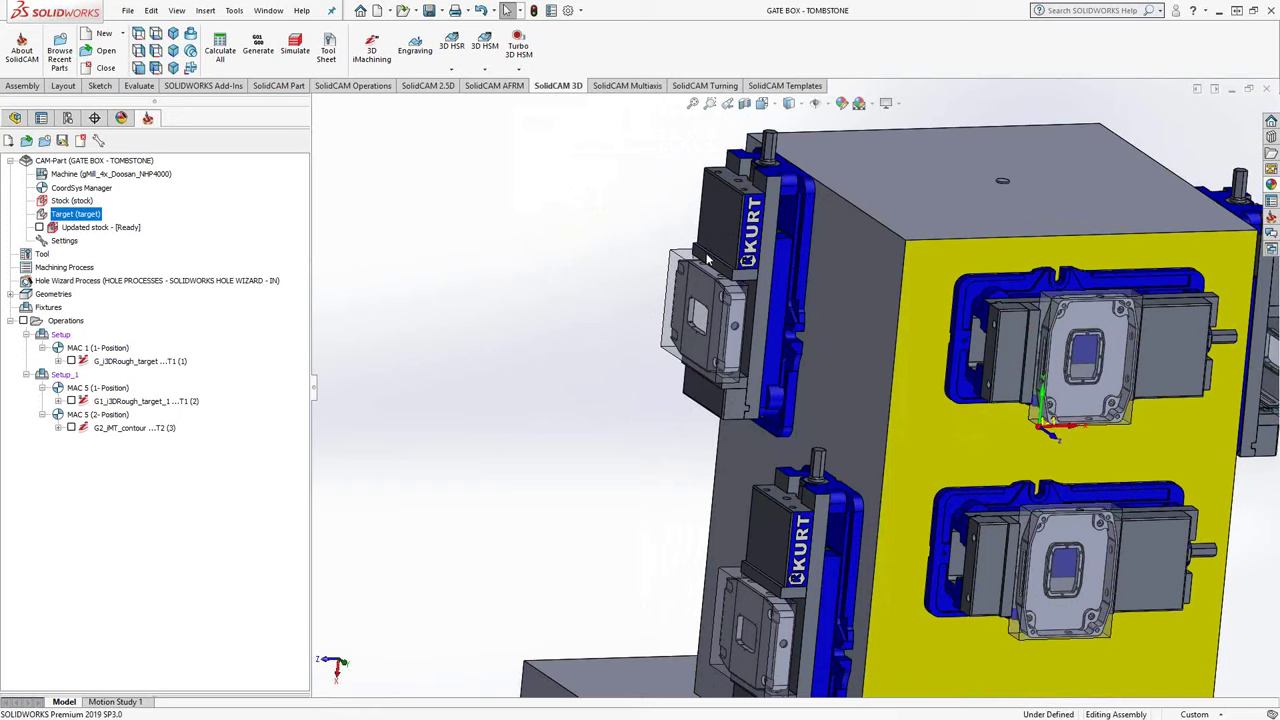
scroll(1048, 348, "up", 2)
scroll(1048, 348, "down", 5)
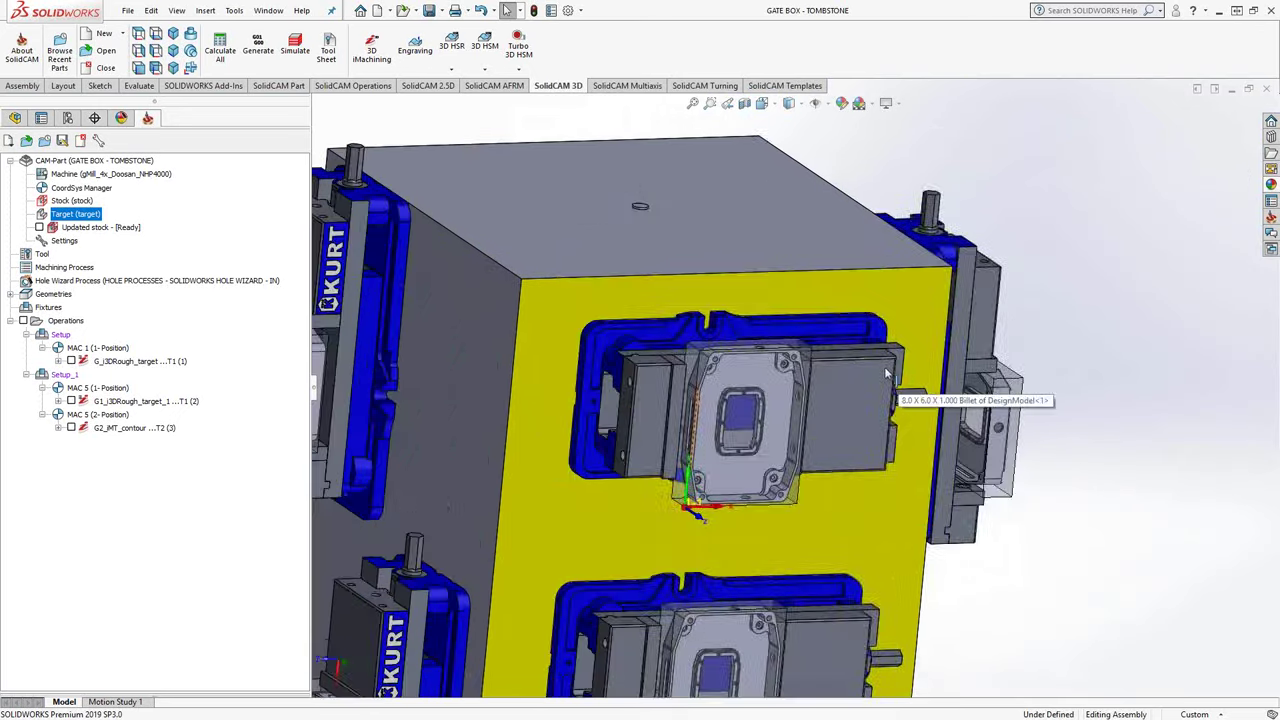
scroll(800, 400, "up", 3)
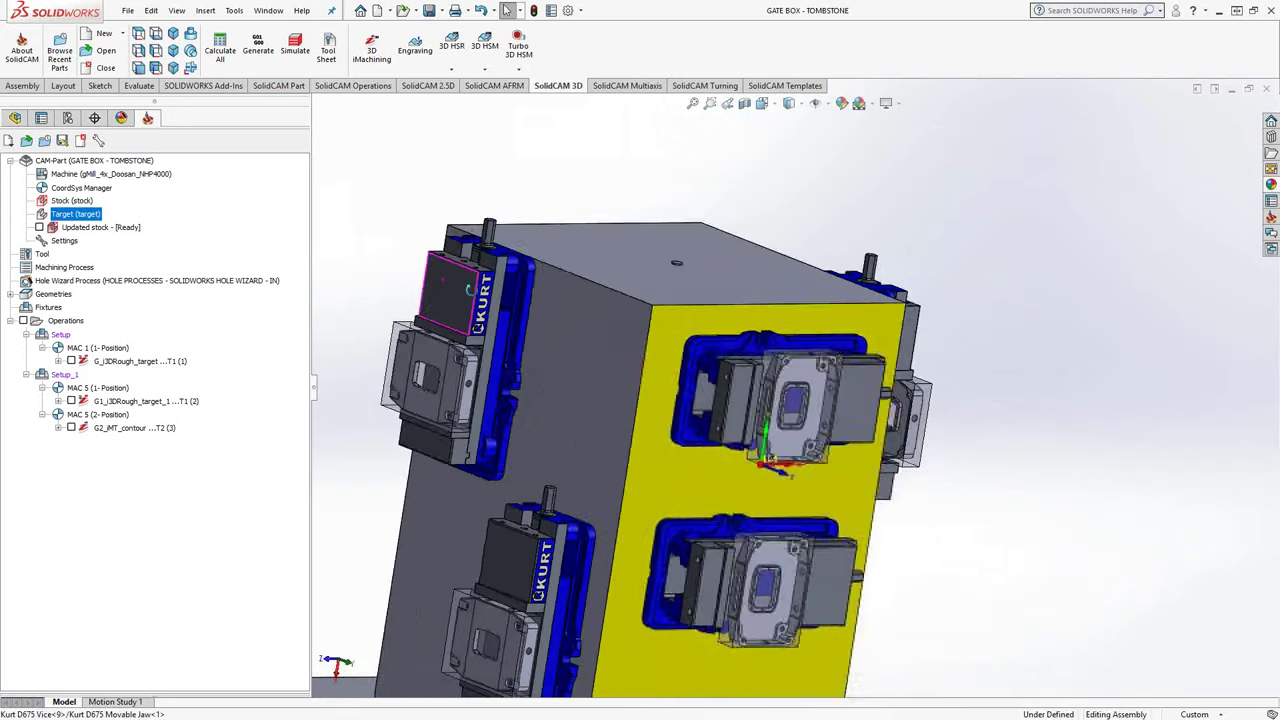
middle_click_drag(448, 290, 385, 265)
scroll(800, 400, "up", 2)
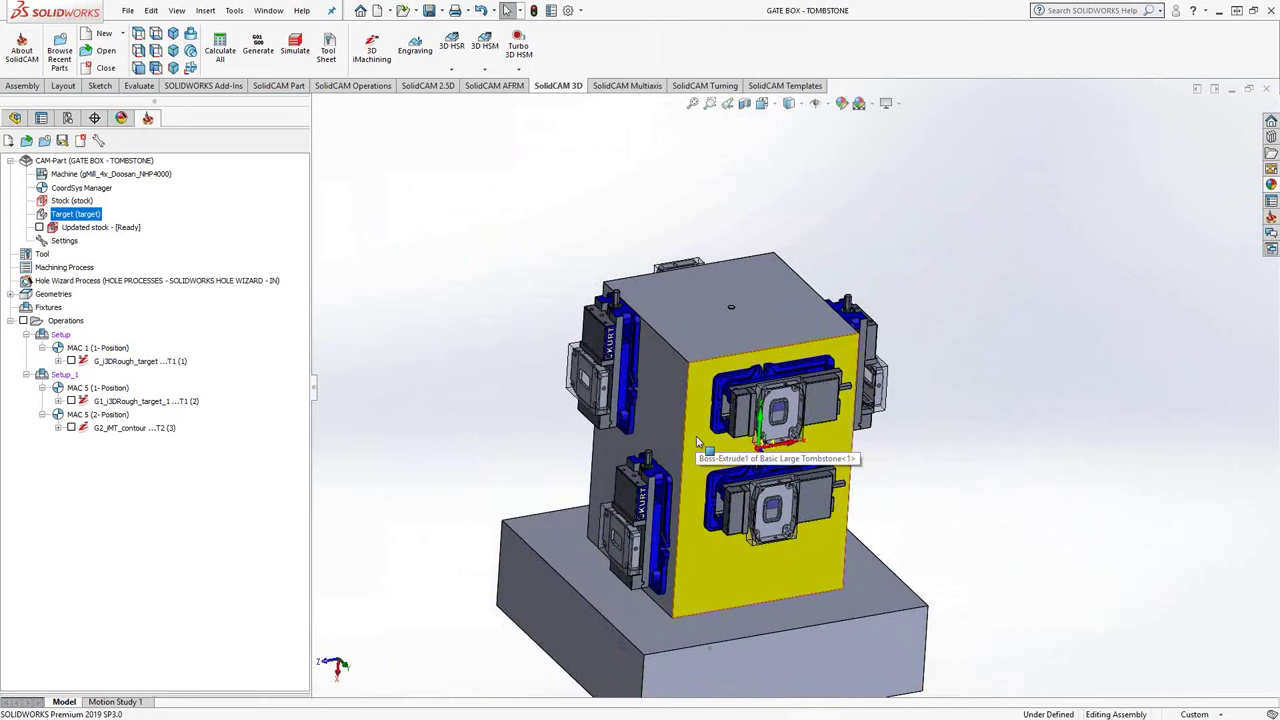
right_click(846, 352)
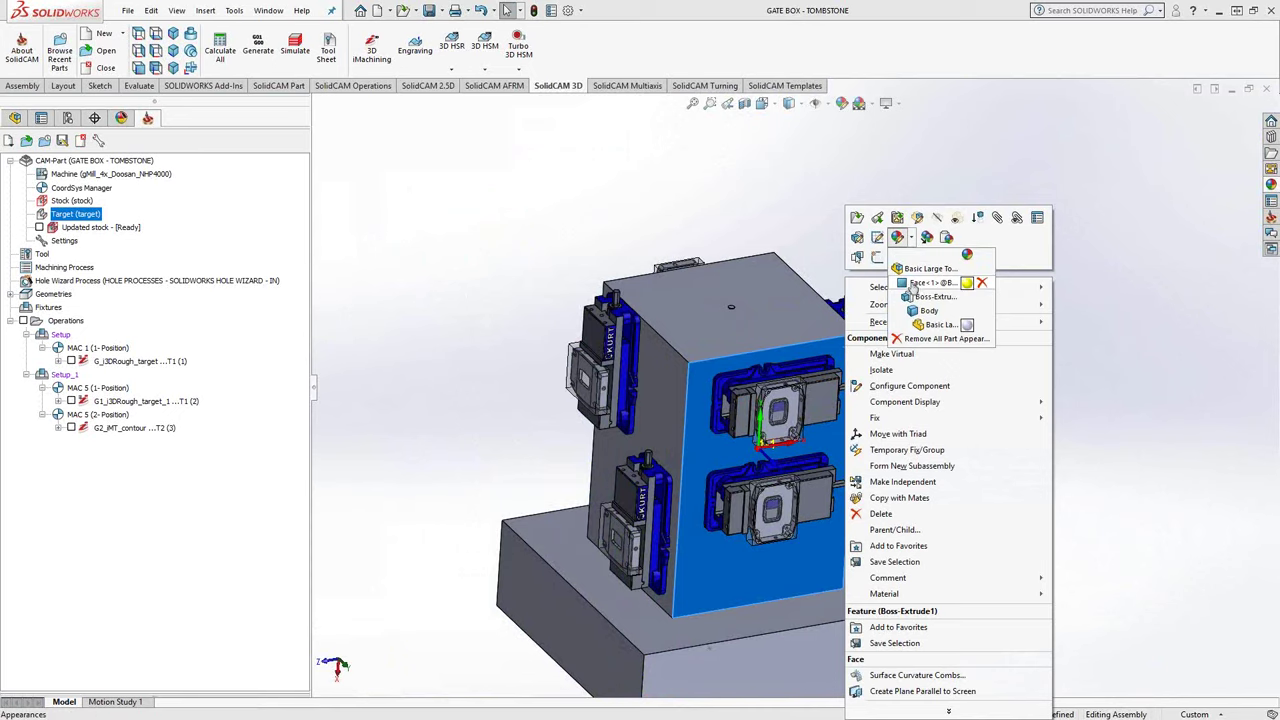
left_click(1138, 348)
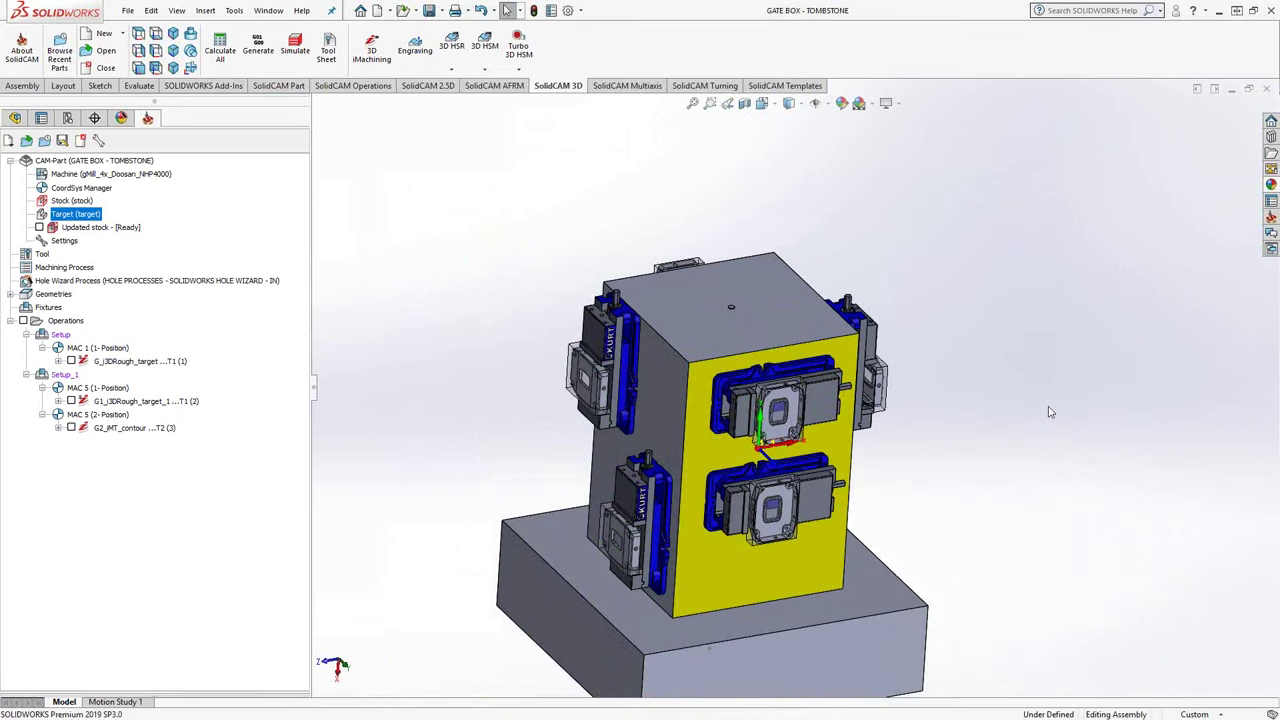
middle_click_drag(1010, 448, 1037, 420)
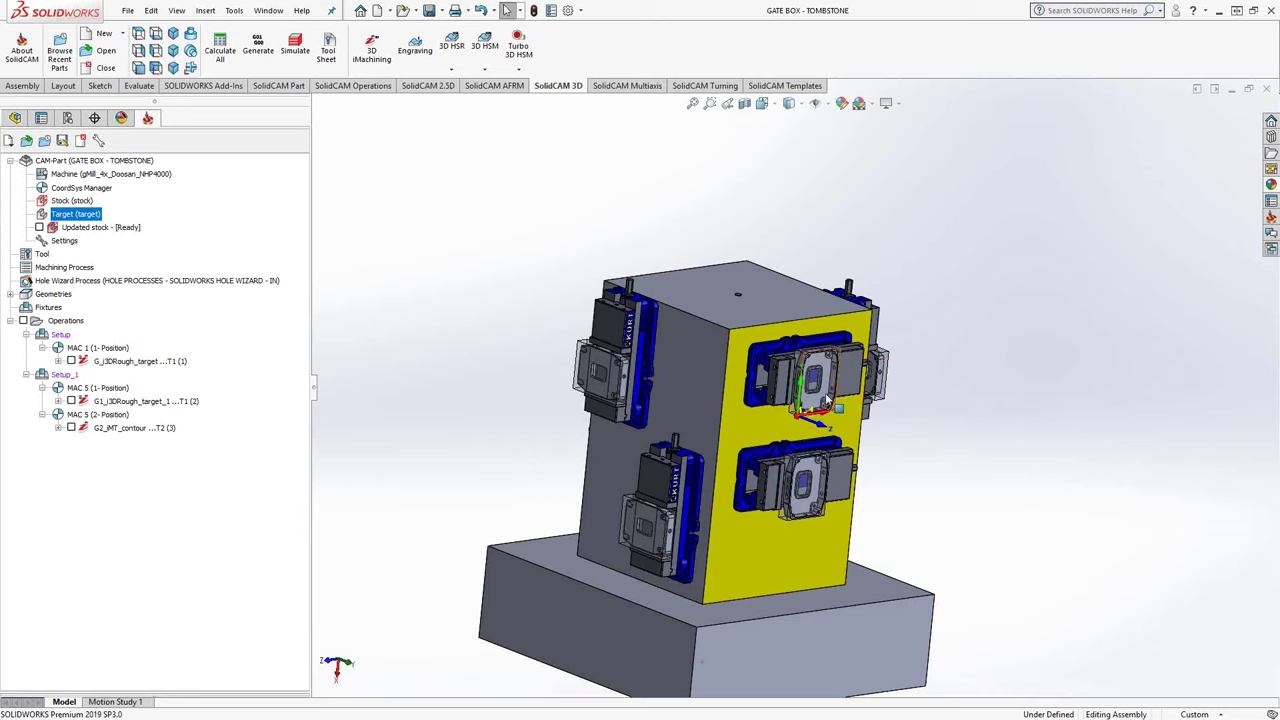
mouse_move(812, 392)
middle_mouse_down()
mouse_move(657, 407)
mouse_move(818, 380)
middle_mouse_up()
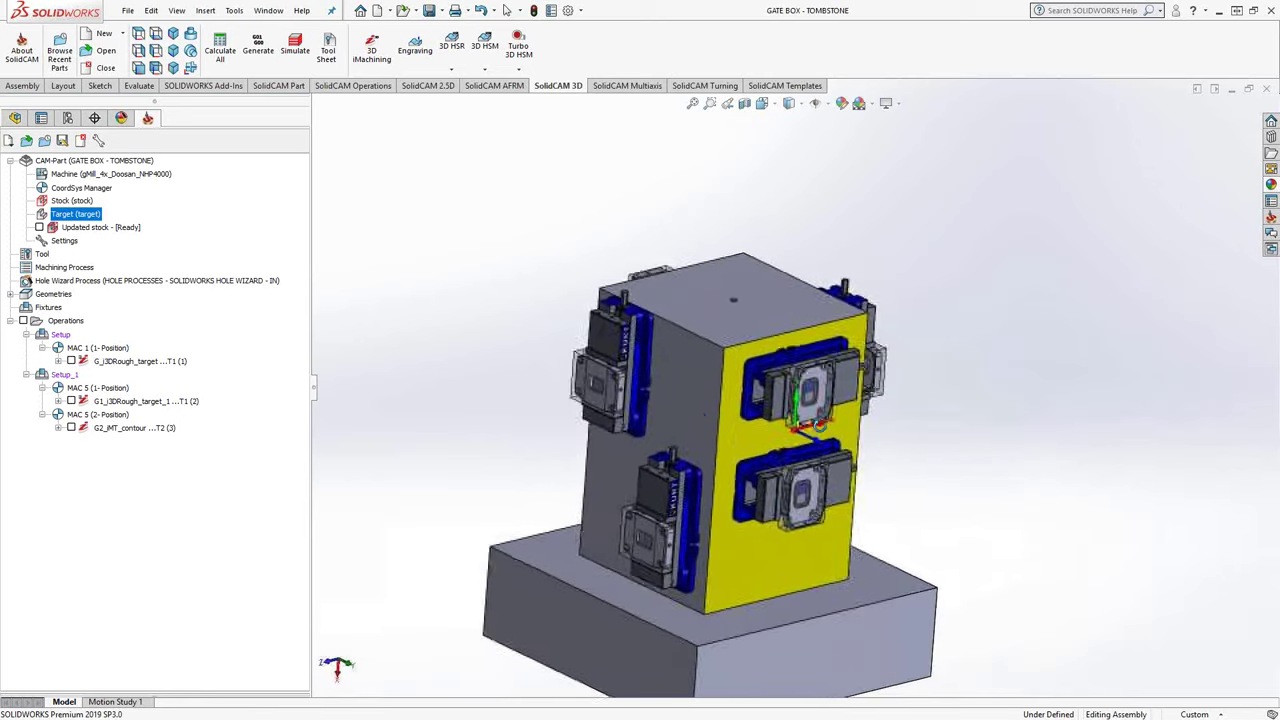
scroll(818, 380, "down", 2)
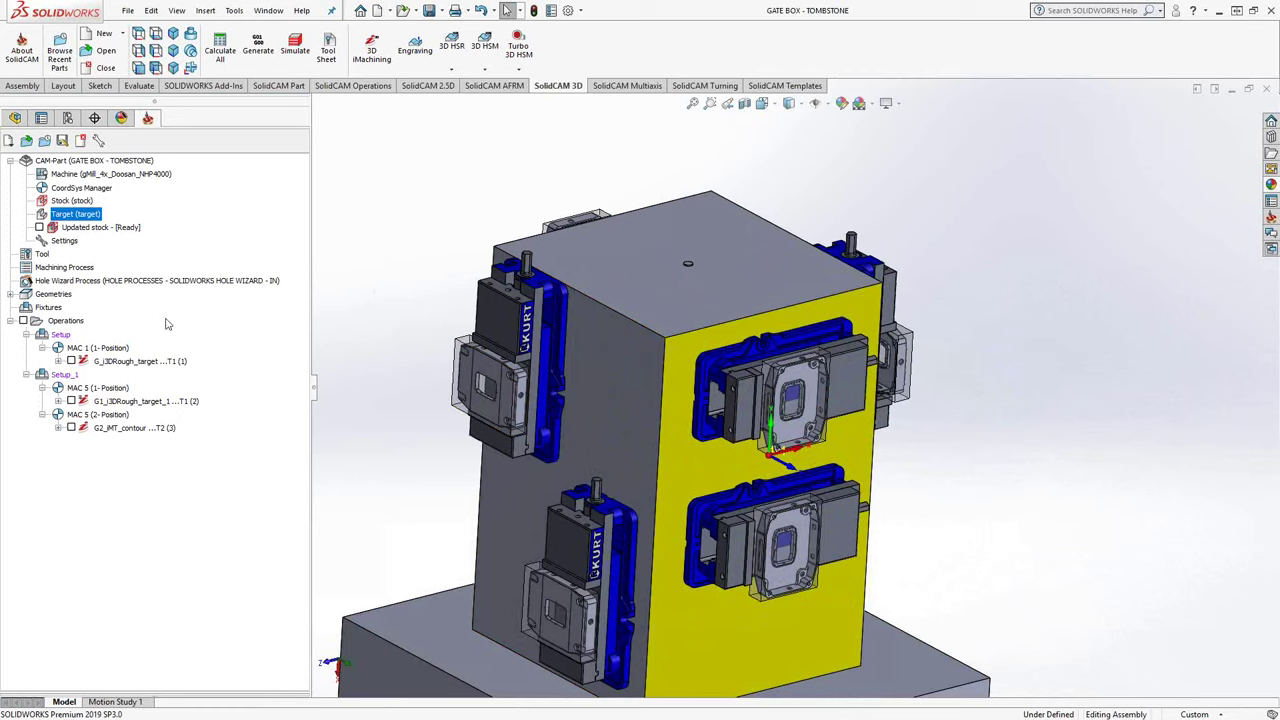
Open the first setup's Machine setup and edit its clamping fixture definition.
double_click(60, 335)
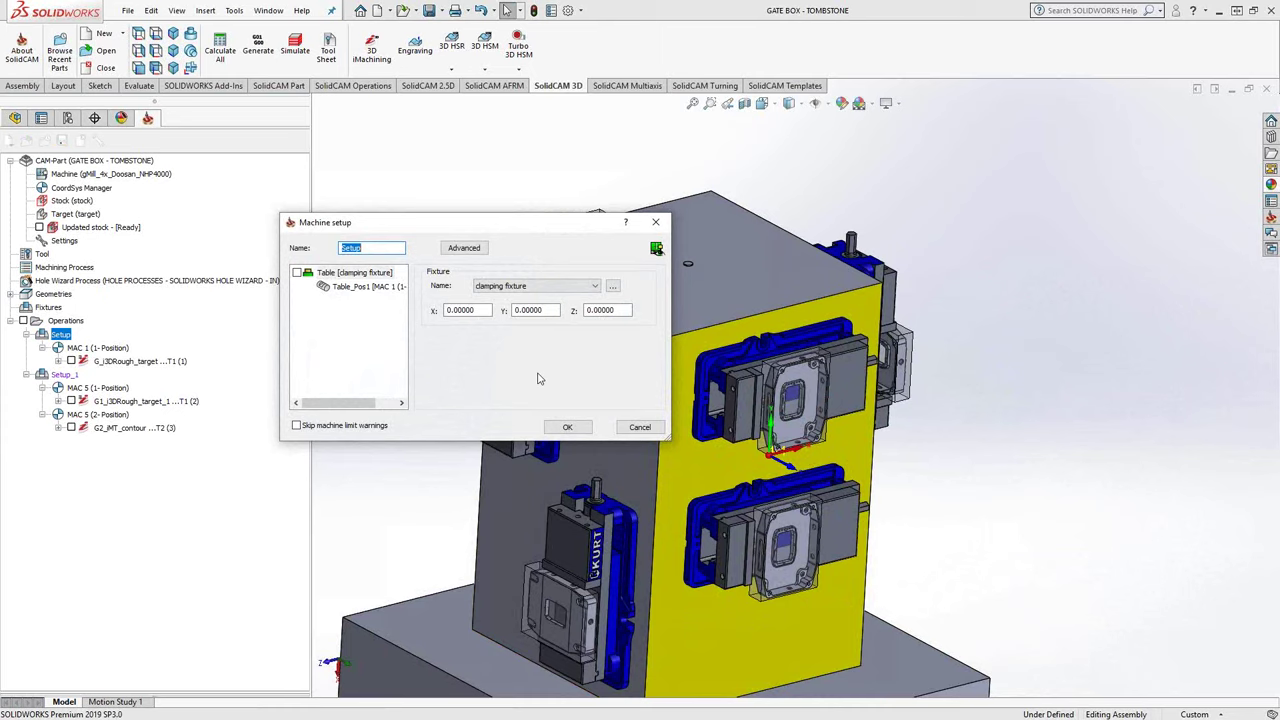
left_click_drag(558, 226, 309, 155)
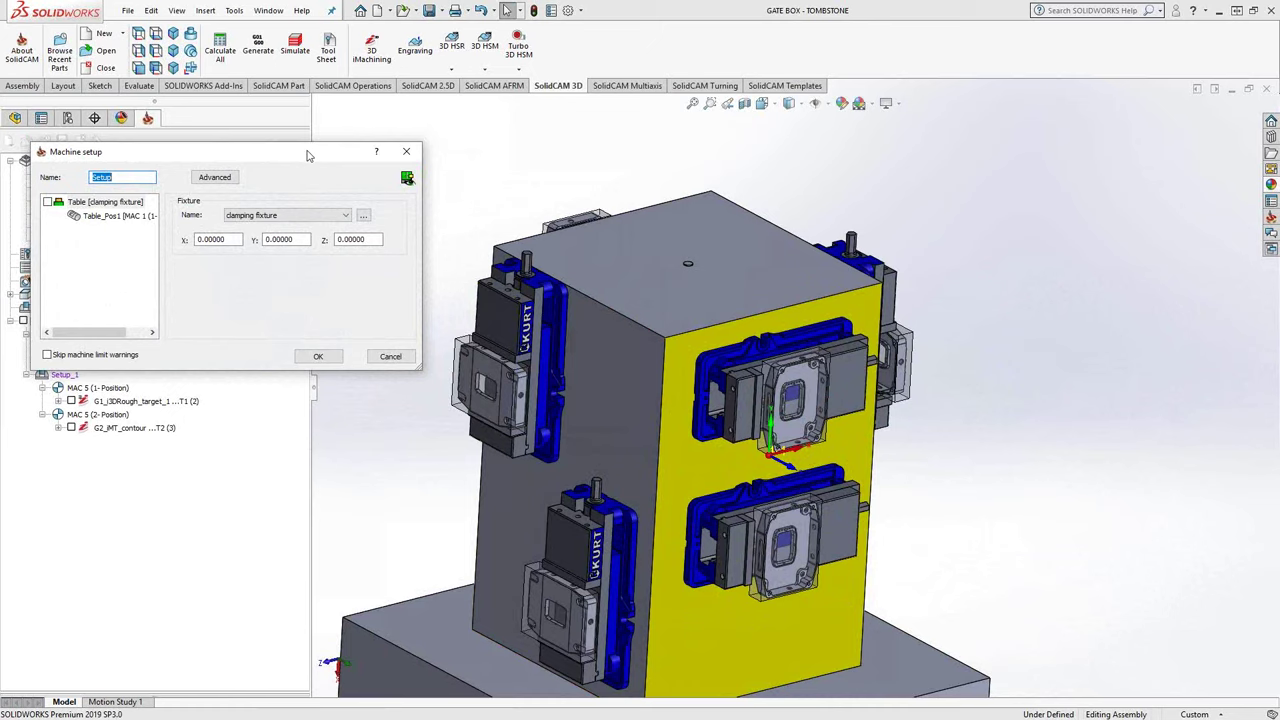
left_click(363, 217)
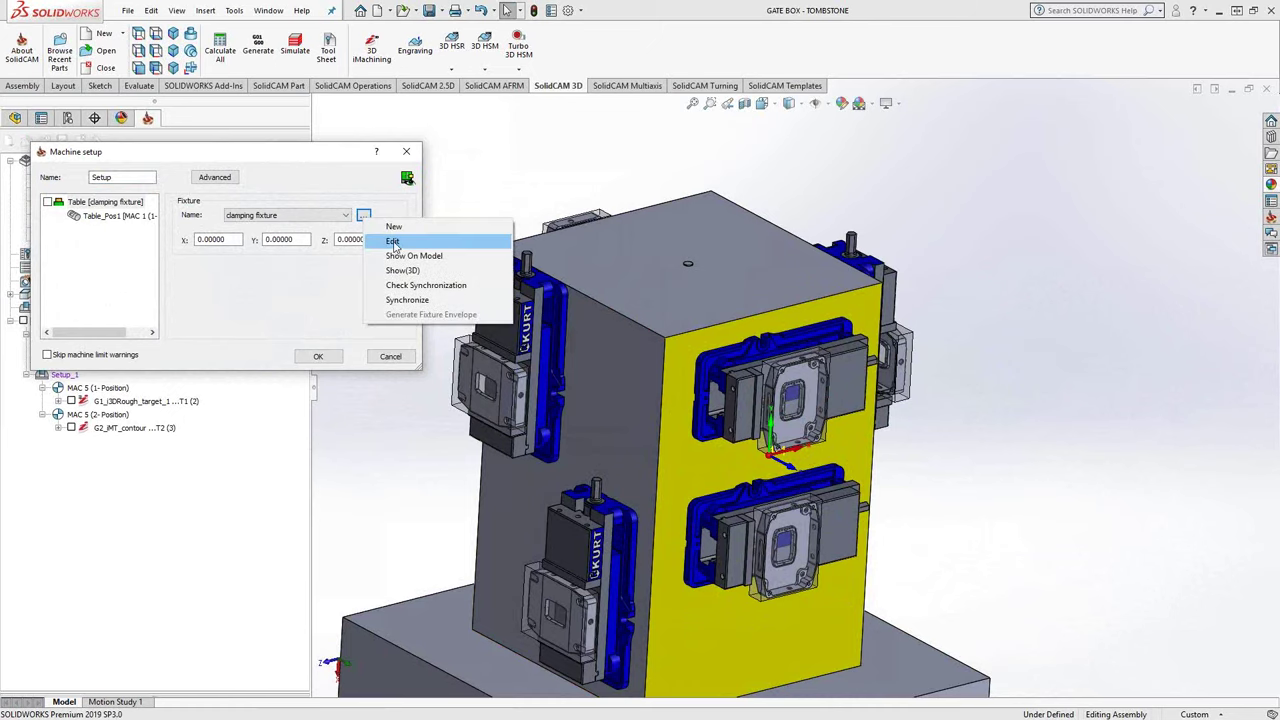
left_click(393, 242)
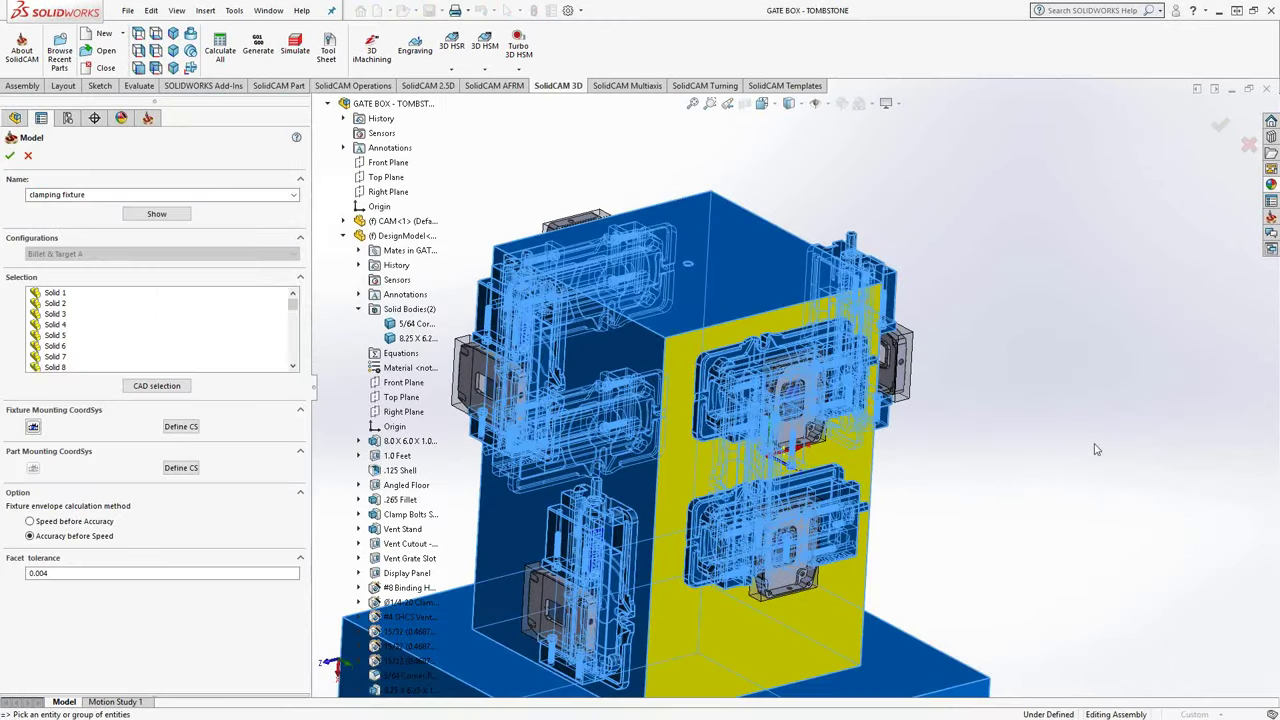
Define the 'clamping fixture' model from the tombstone and vise solids and save it.
scroll(1085, 452, "up", 2)
scroll(1050, 460, "up", 2)
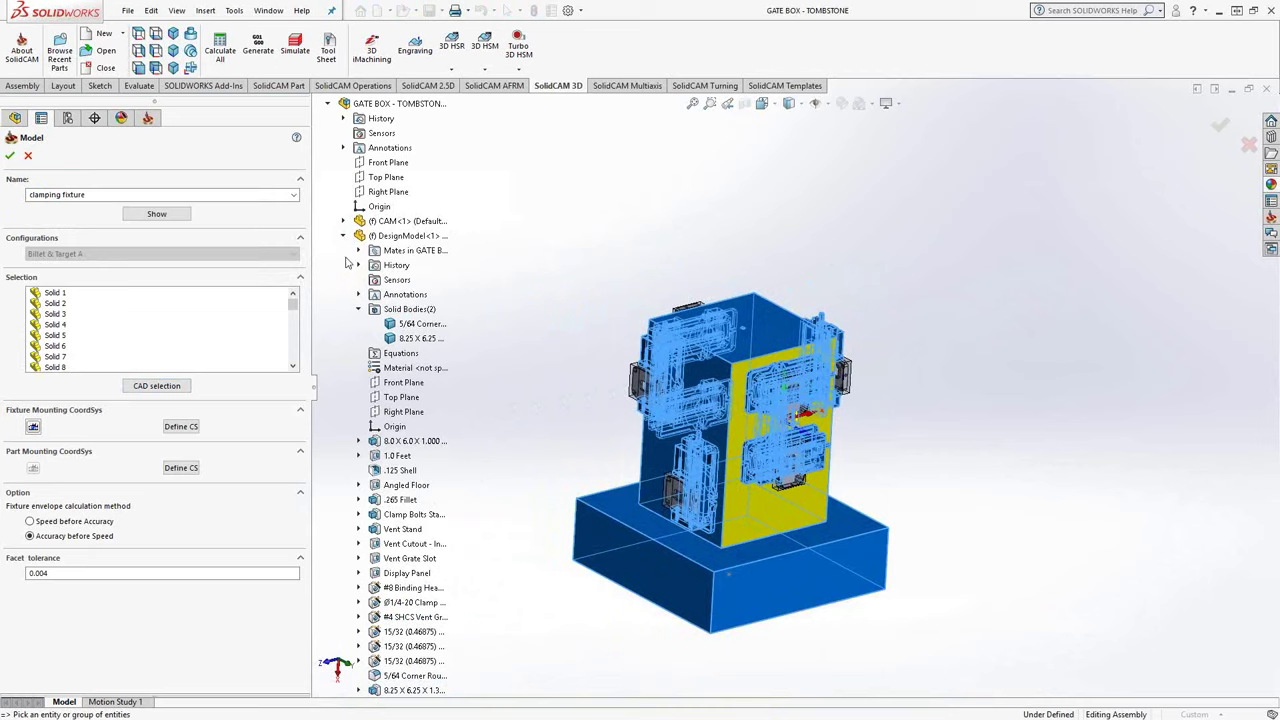
left_click(344, 236)
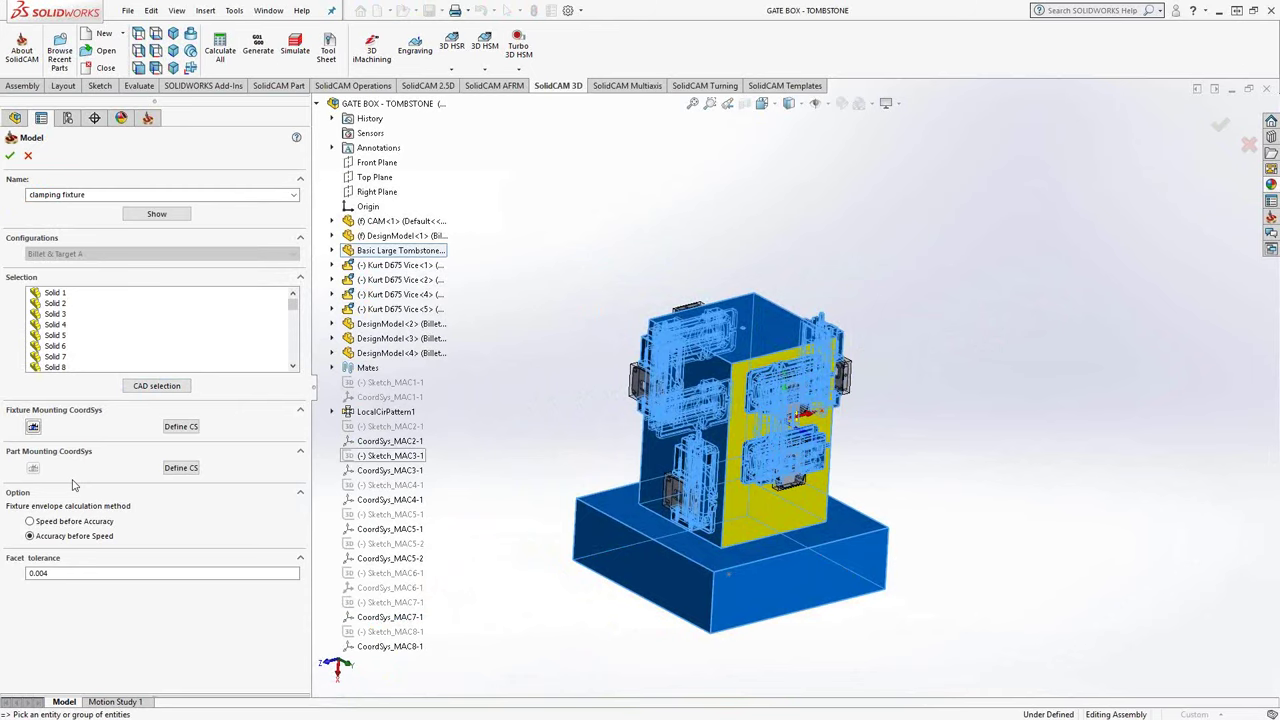
left_click(10, 155)
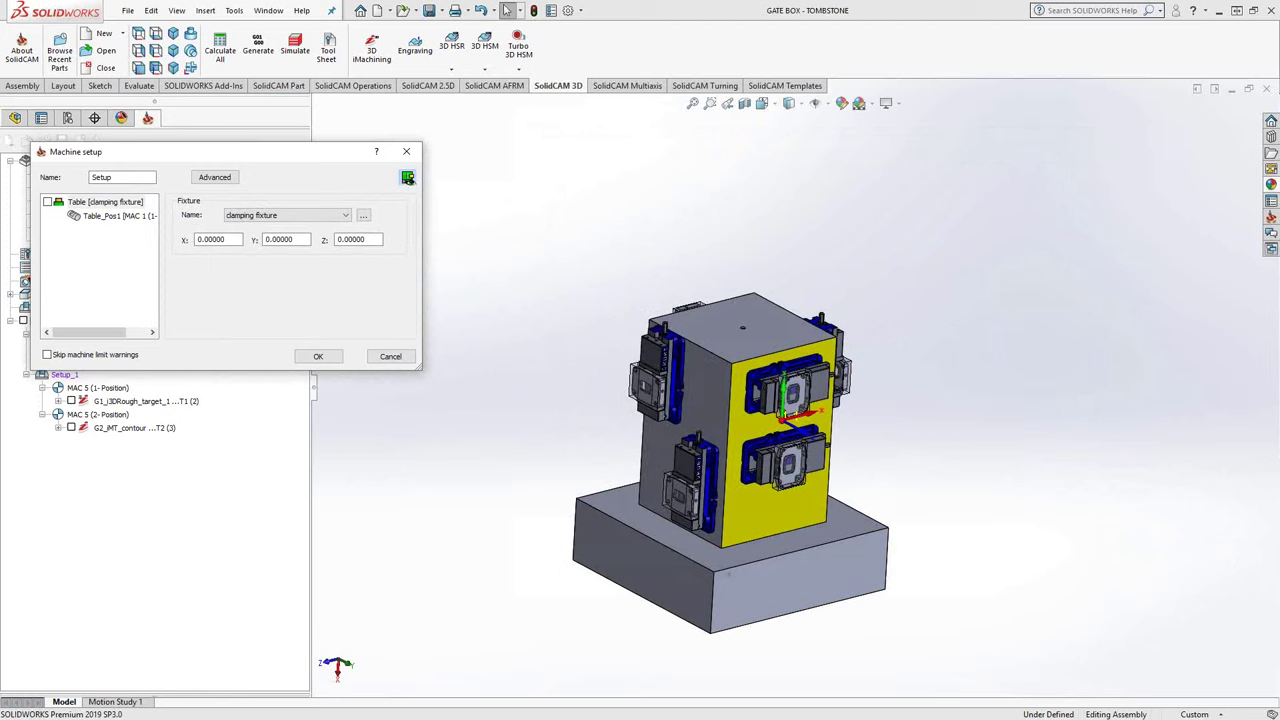
Preview the machine with the clamping fixture mounted at X/Y/Z 0.
left_click(407, 177)
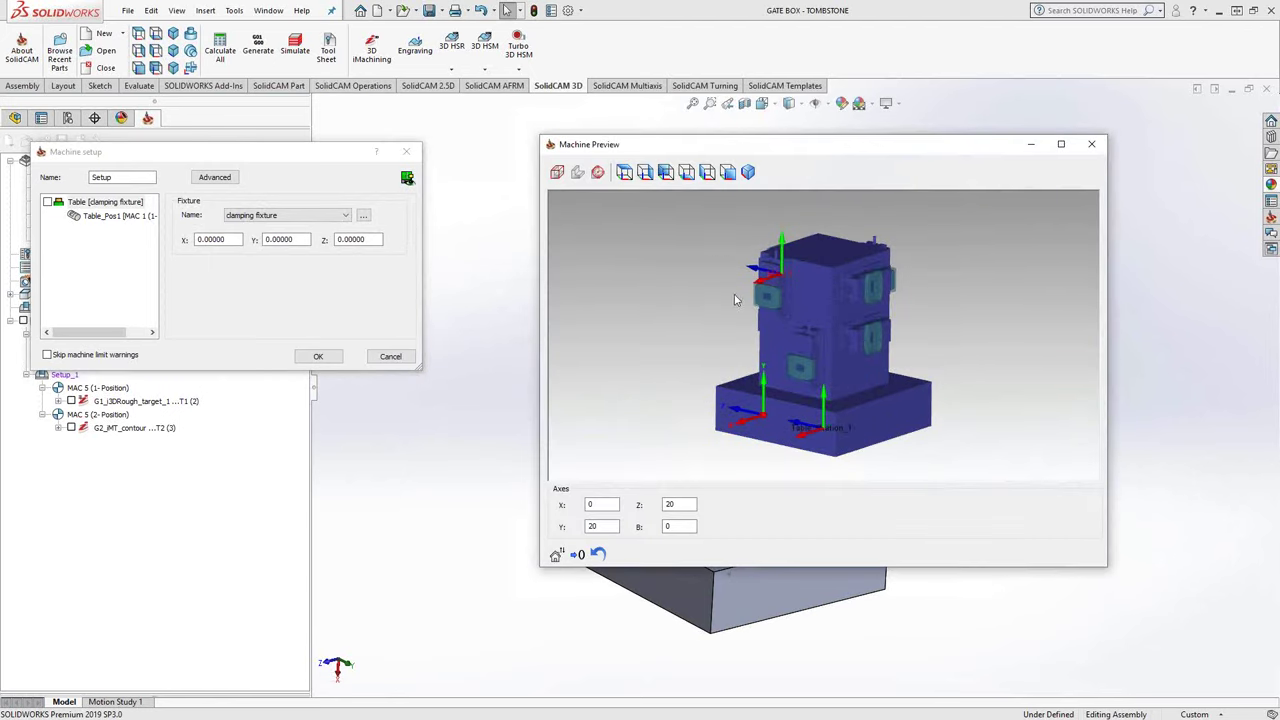
Rotate the machine preview to inspect the tombstone fixture from several angles.
middle_click_drag(734, 299, 700, 316)
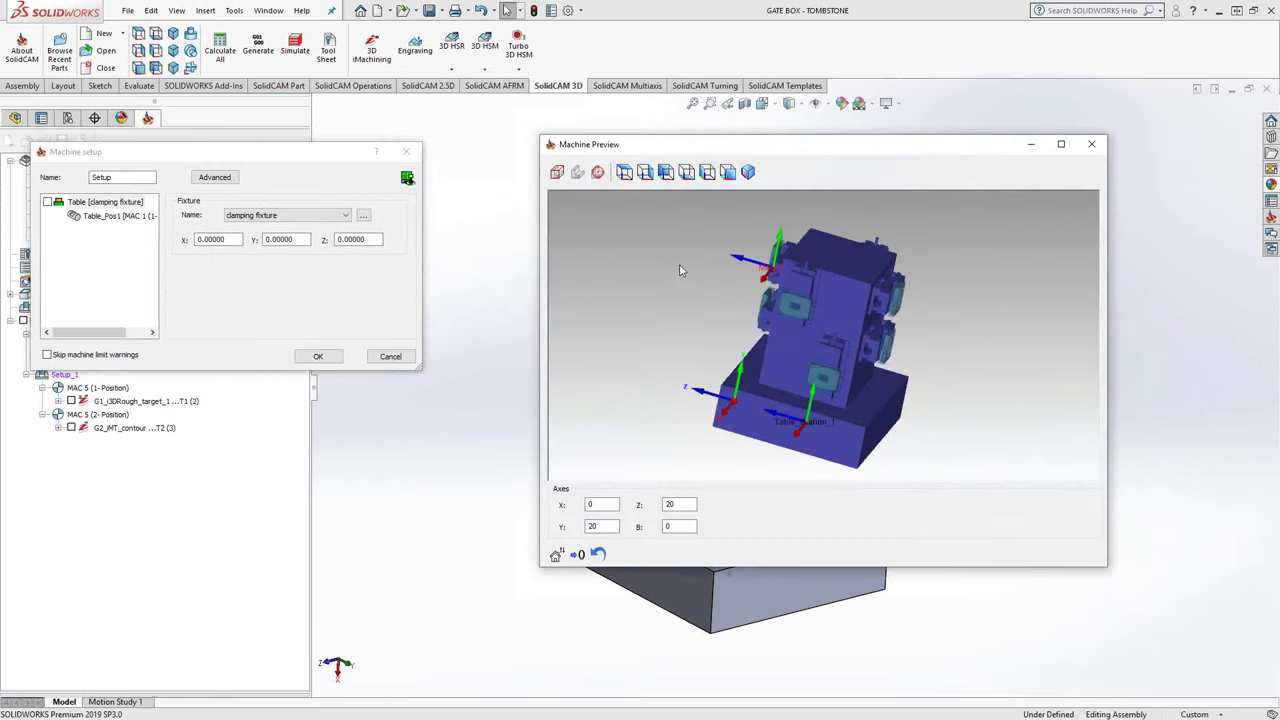
mouse_move(678, 266)
middle_mouse_down()
mouse_move(677, 299)
mouse_move(832, 333)
middle_mouse_up()
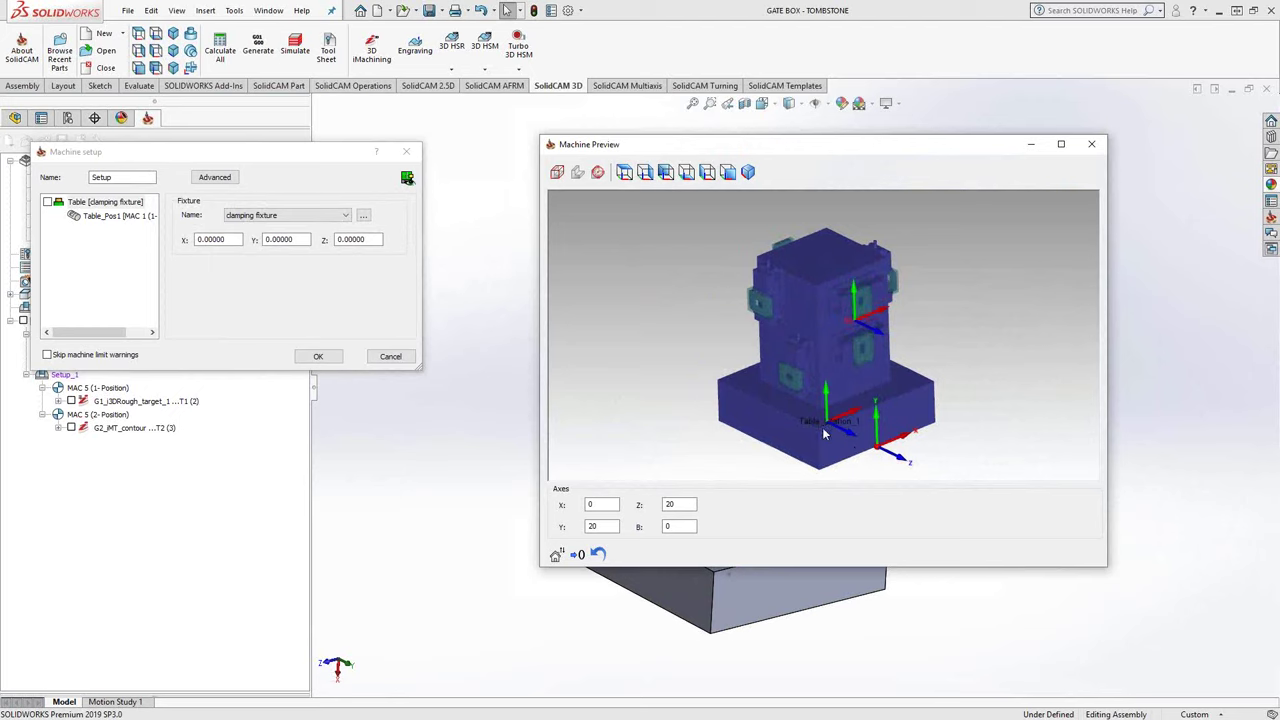
middle_click_drag(839, 399, 838, 421)
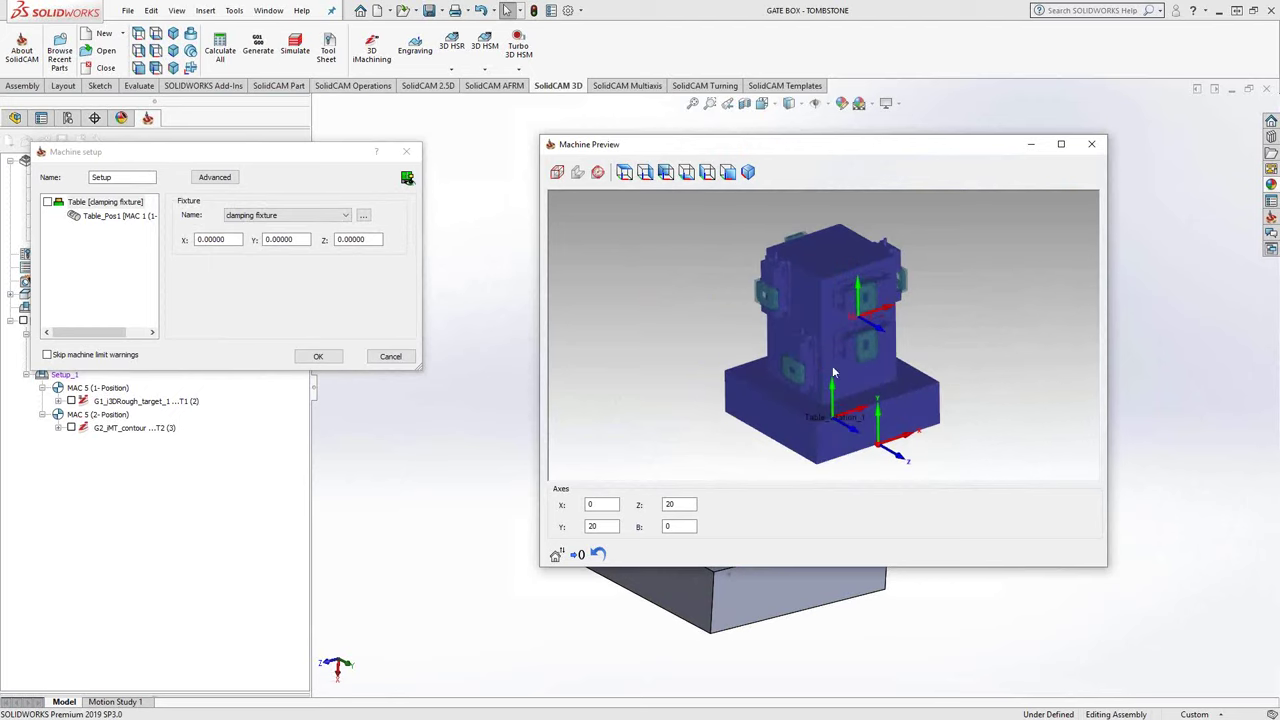
middle_click_drag(838, 442, 841, 416)
middle_click_drag(832, 333, 832, 309)
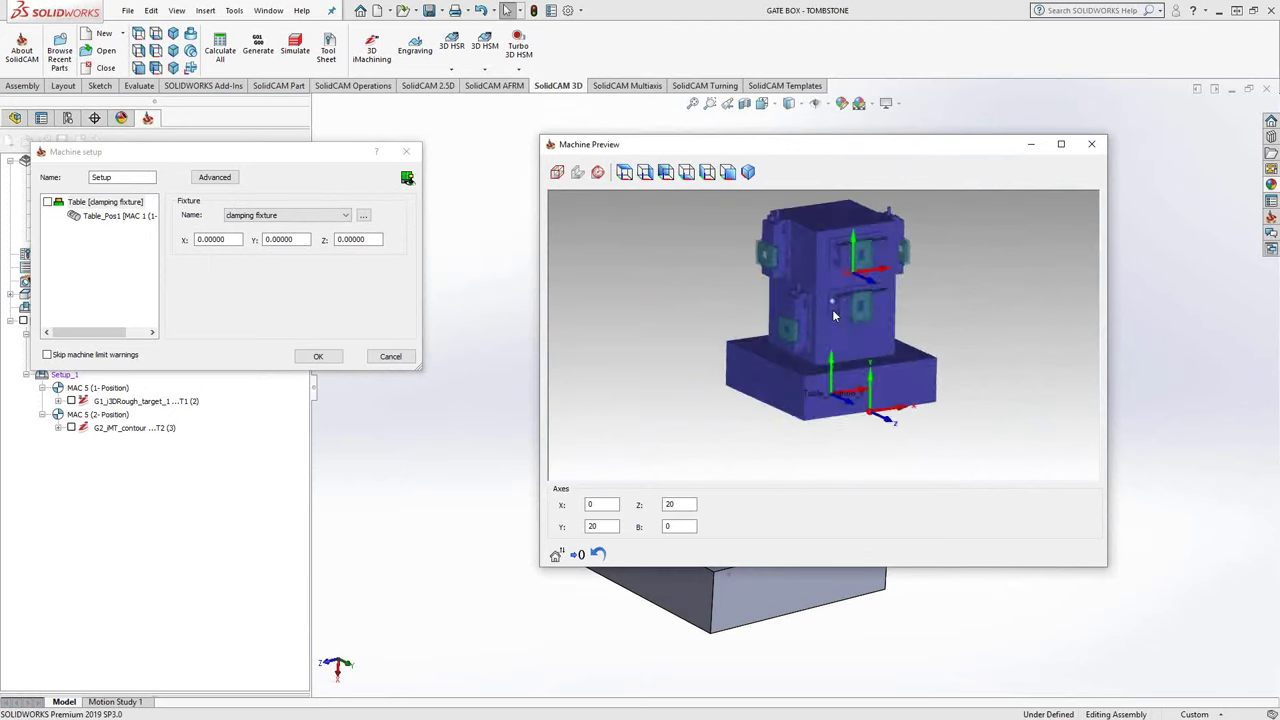
Zoom in on the fixture, close the preview and accept the machine setup.
scroll(845, 325, "up", 2)
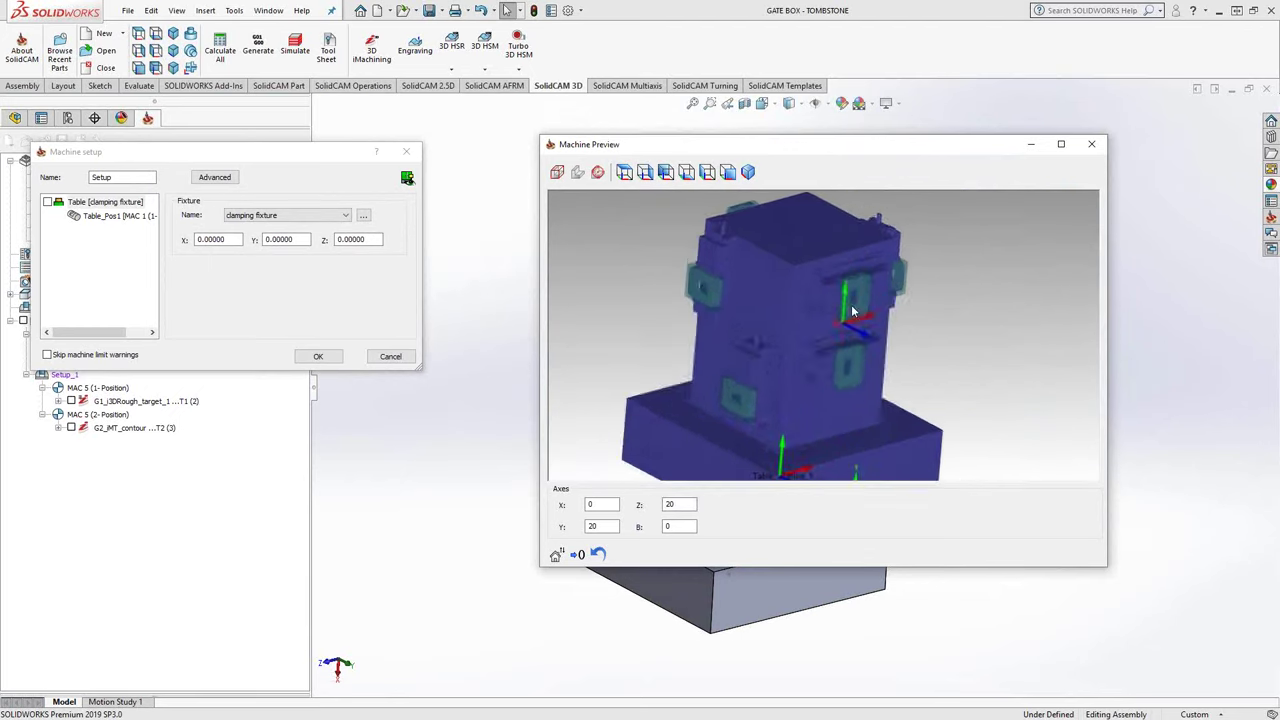
scroll(844, 325, "up", 2)
scroll(842, 325, "up", 2)
scroll(841, 325, "up", 1)
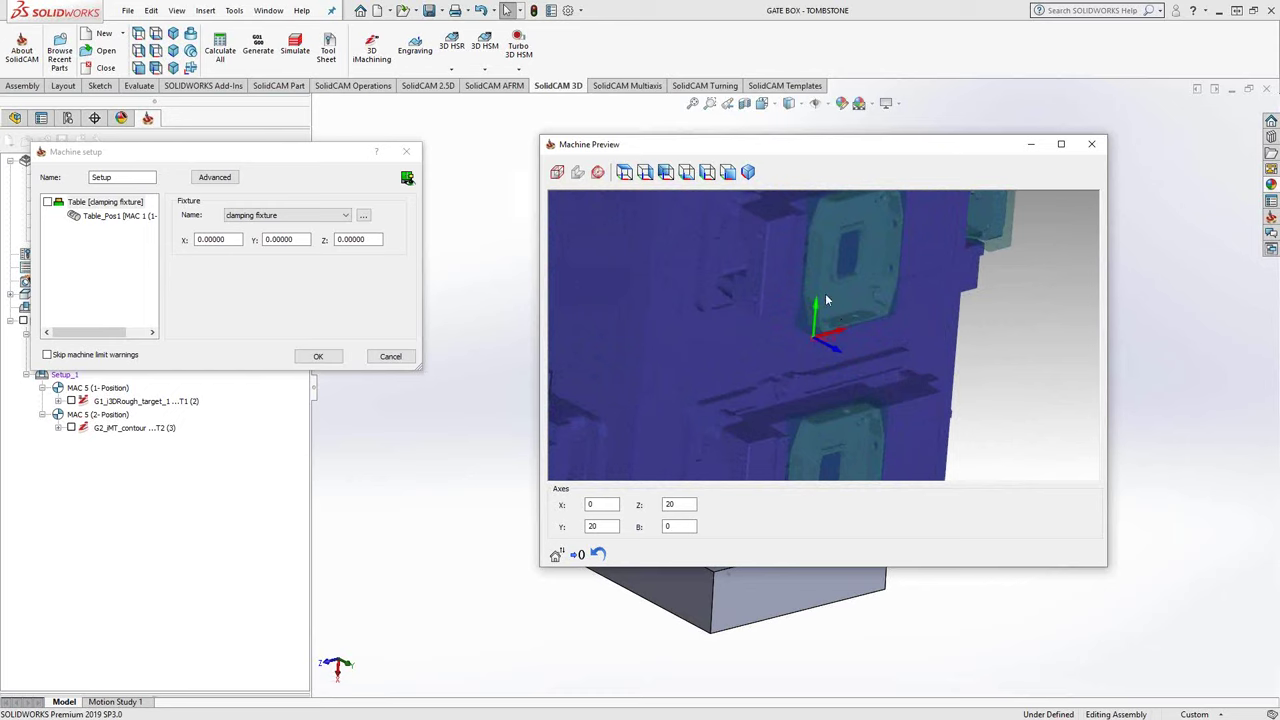
scroll(836, 333, "down", 2)
scroll(830, 345, "down", 1)
scroll(829, 350, "down", 1)
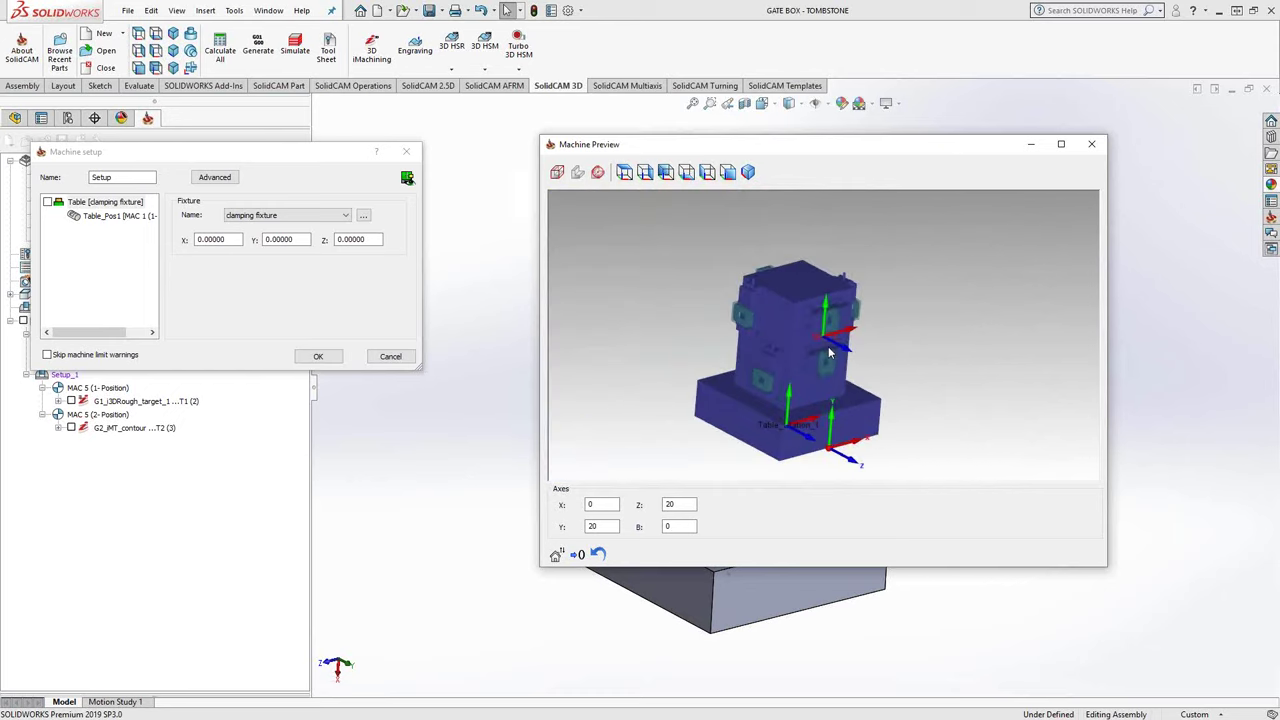
scroll(828, 350, "up", 1)
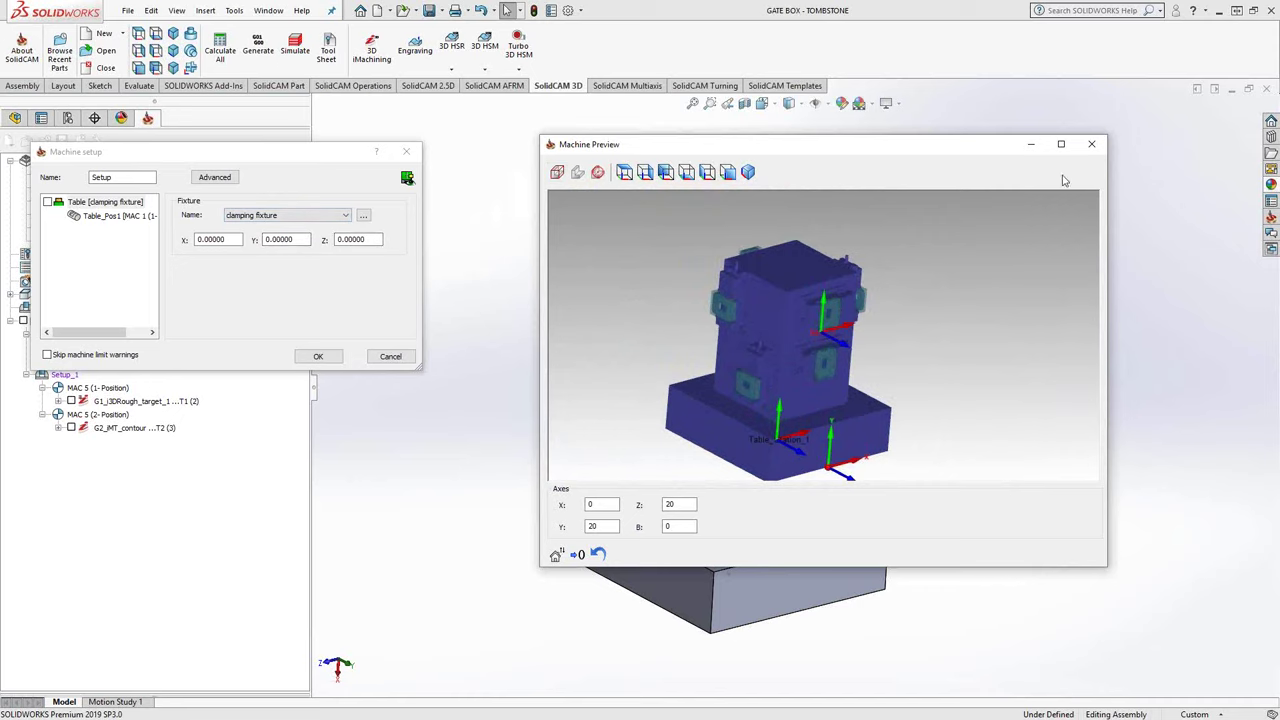
left_click(1091, 144)
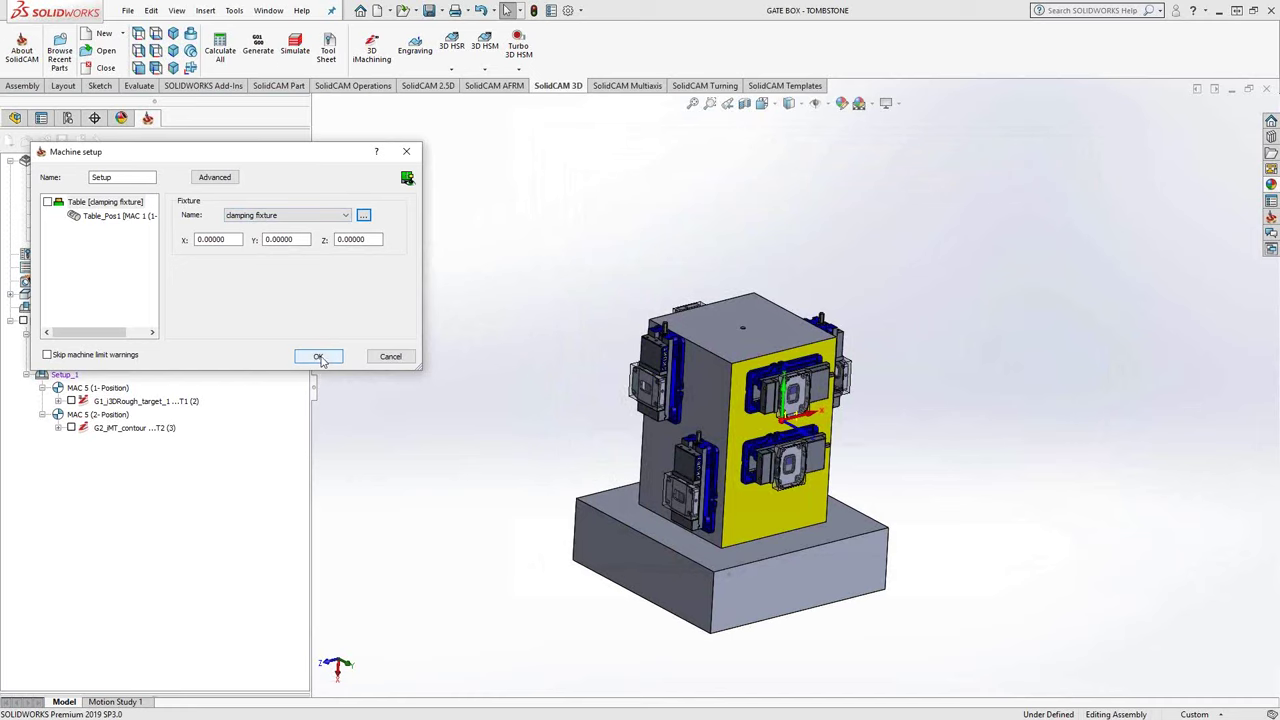
left_click(318, 357)
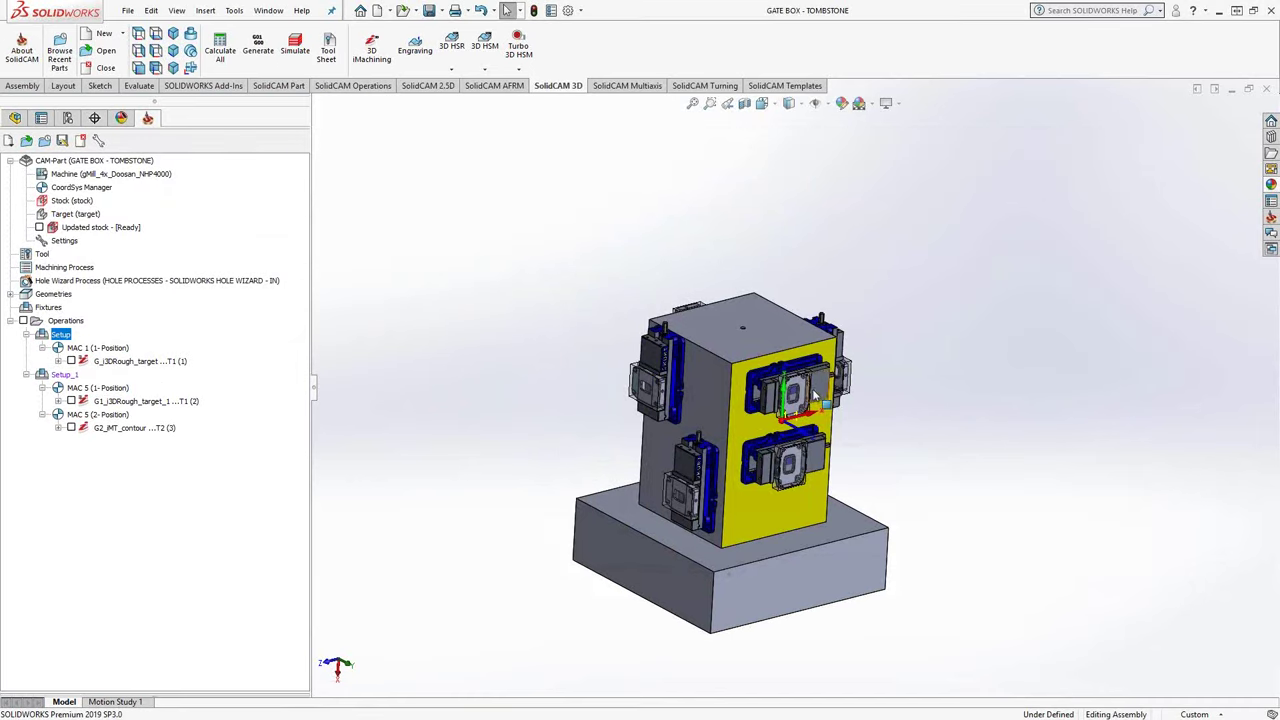
Show the first roughing operation's toolpath on the vise part of the yellow face.
scroll(808, 408, "down", 4)
scroll(808, 408, "down", 1)
left_click(71, 360)
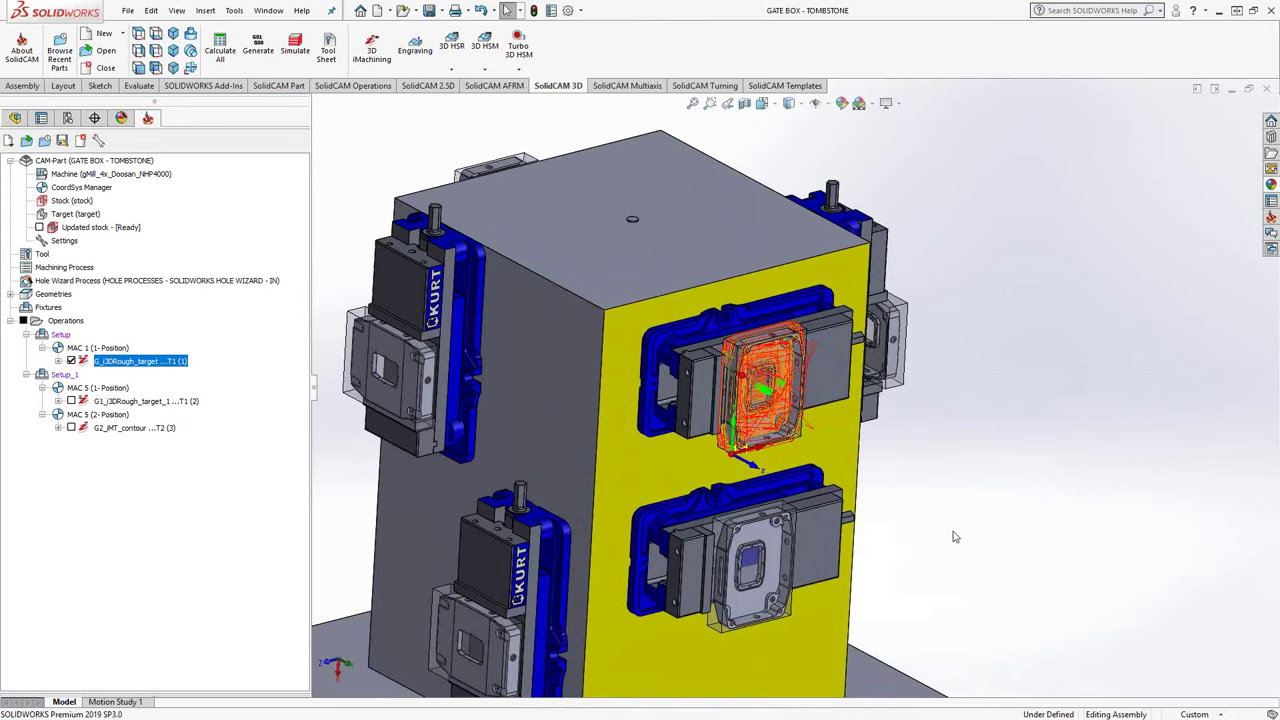
middle_click_drag(958, 533, 982, 535)
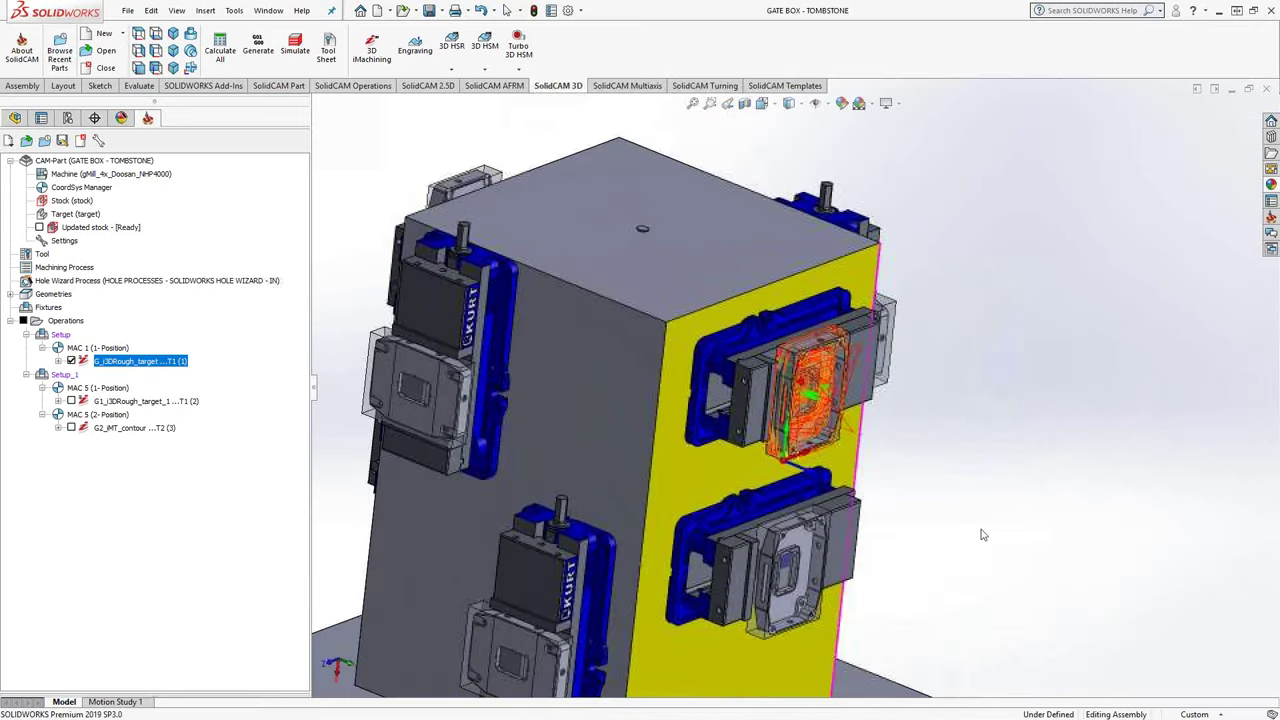
key("ctrl+1")
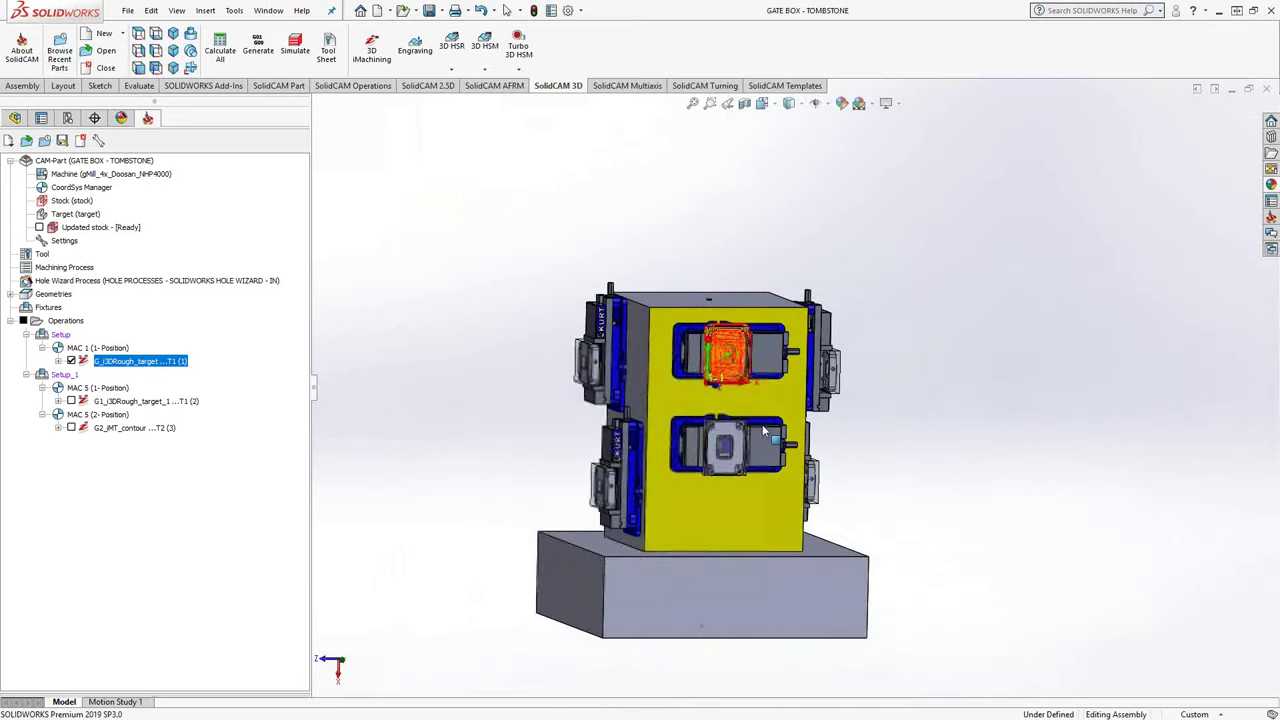
mouse_move(706, 452)
middle_mouse_down()
mouse_move(979, 514)
mouse_move(463, 328)
middle_mouse_up()
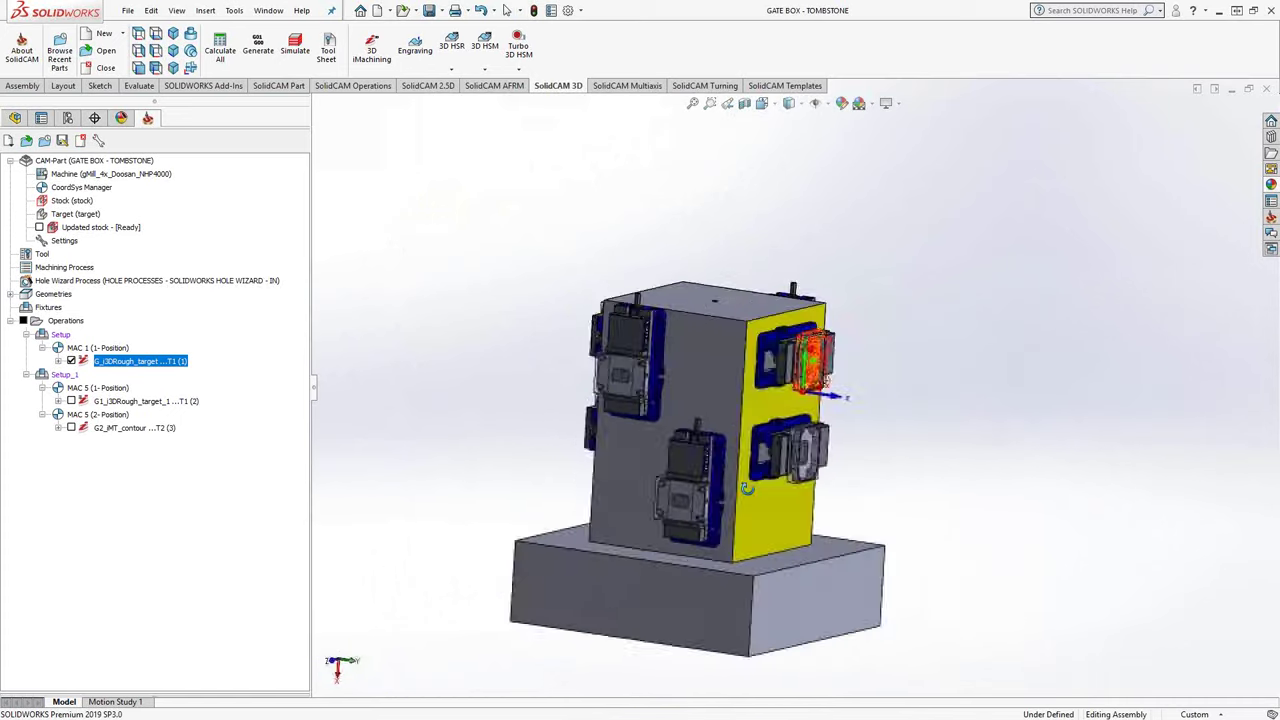
Delete coordinate systems MAC 2 through MAC 4 in the CoordSys Manager.
double_click(58, 188)
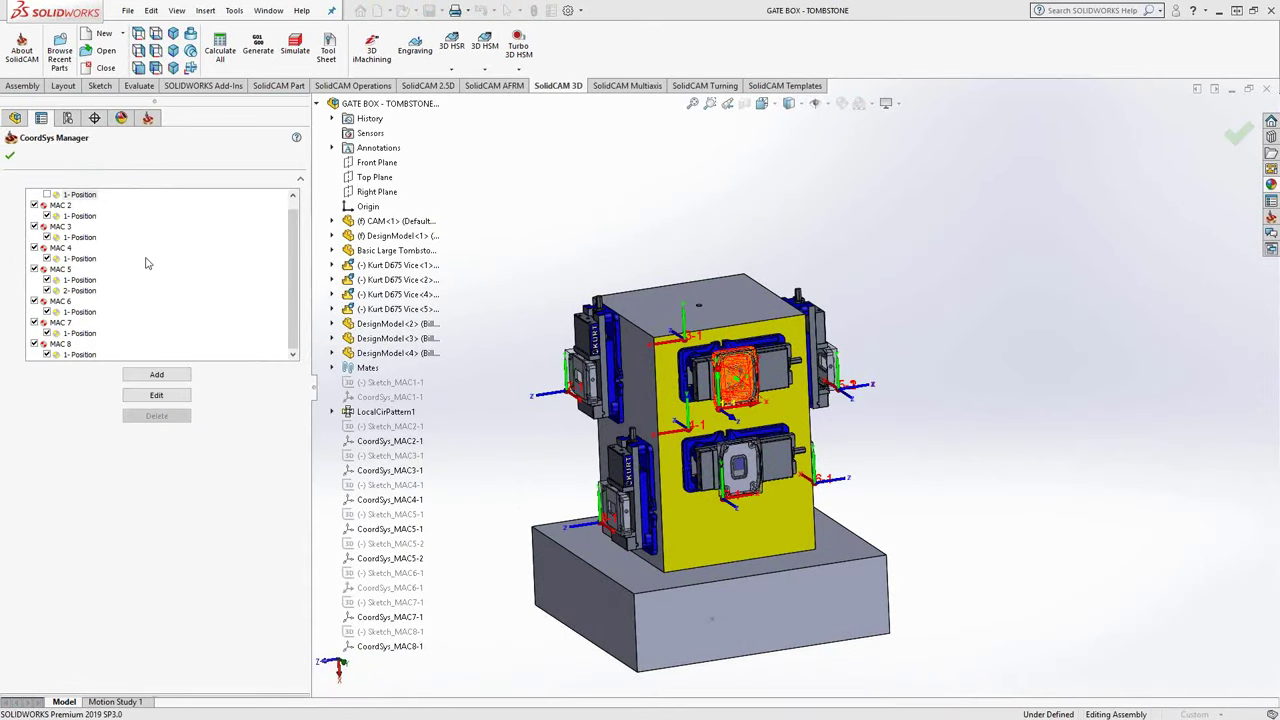
scroll(146, 268, "up", 1)
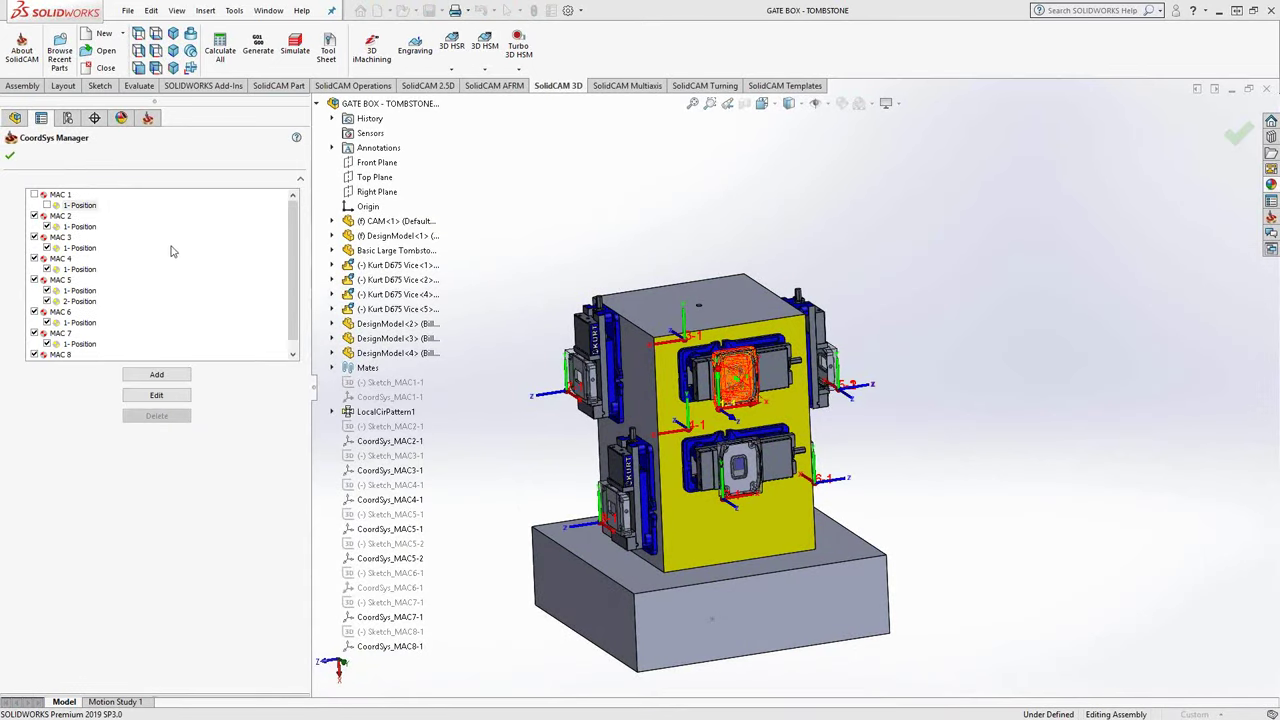
left_click(64, 221)
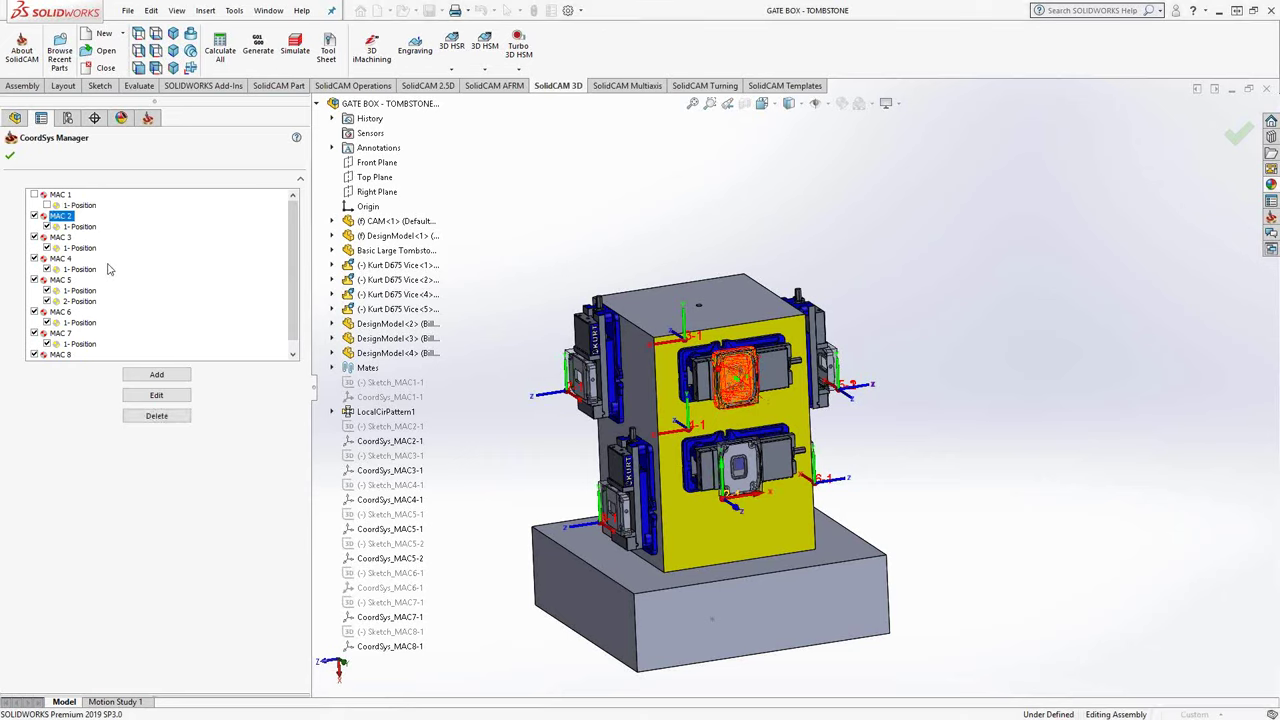
left_click(64, 261, "shift")
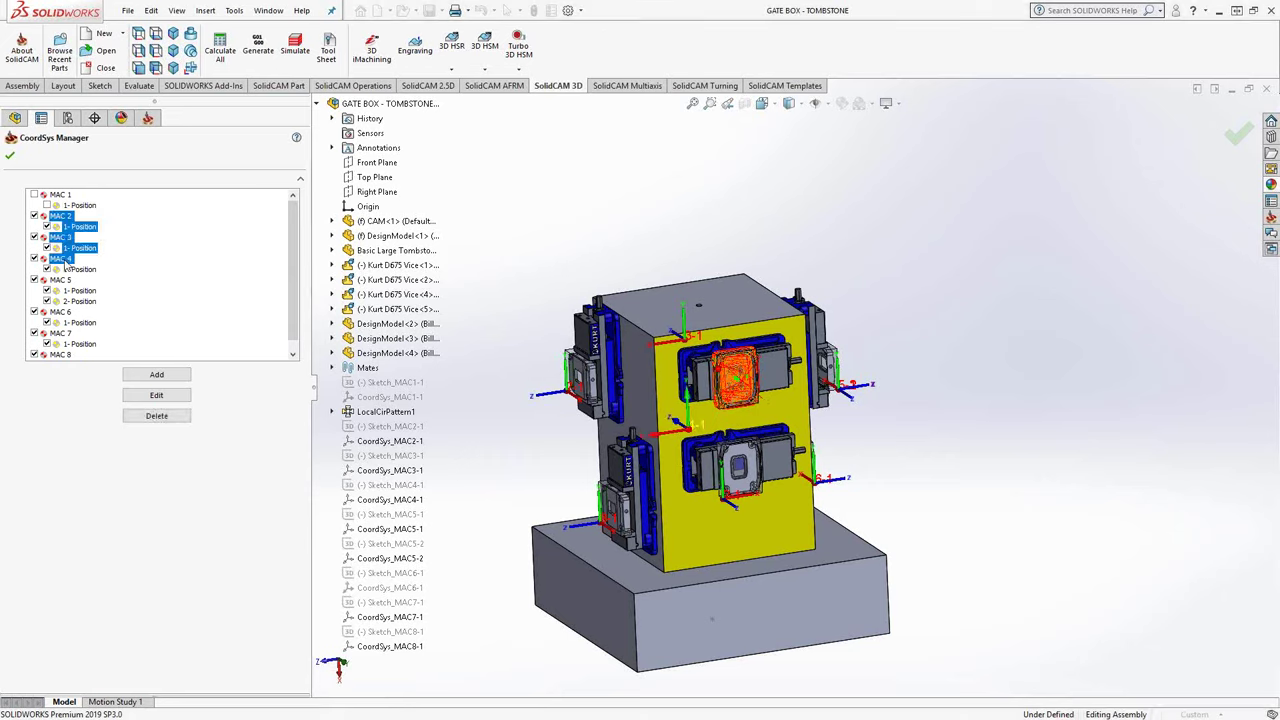
left_click(157, 416)
left_click(264, 268)
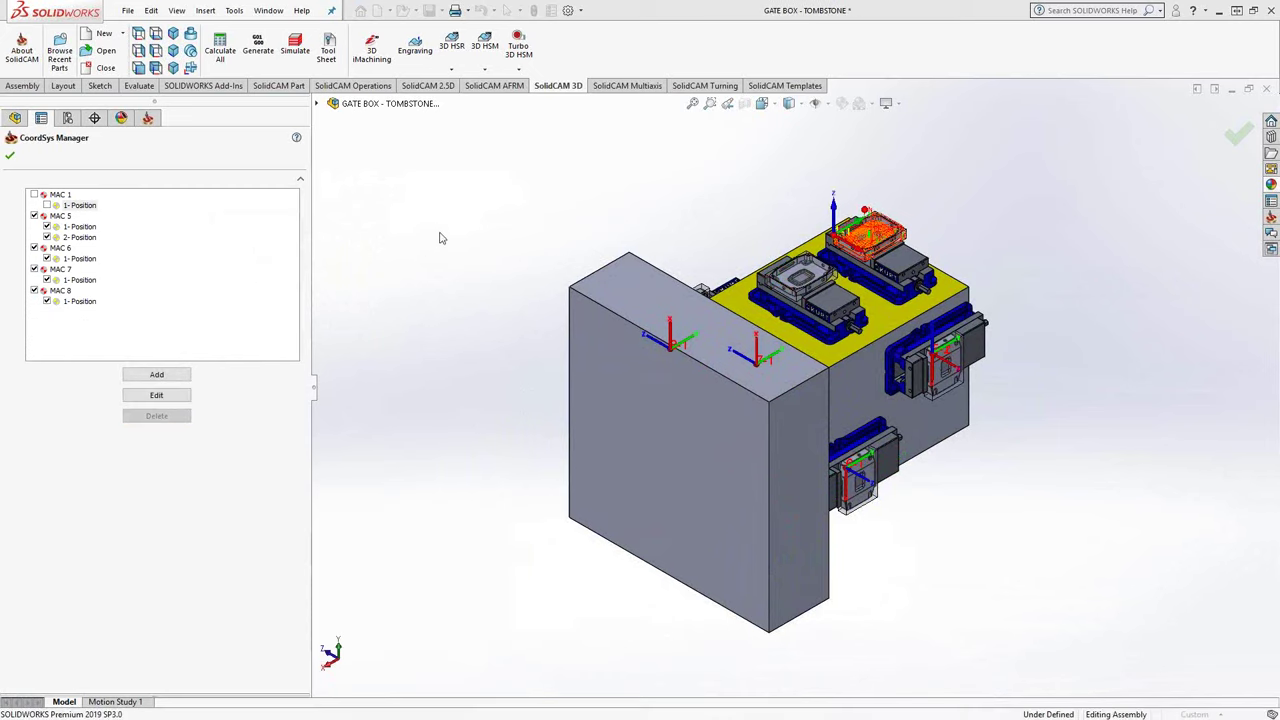
Start a matrix-type translated copy of MAC 1's position.
middle_click_drag(486, 206, 630, 230)
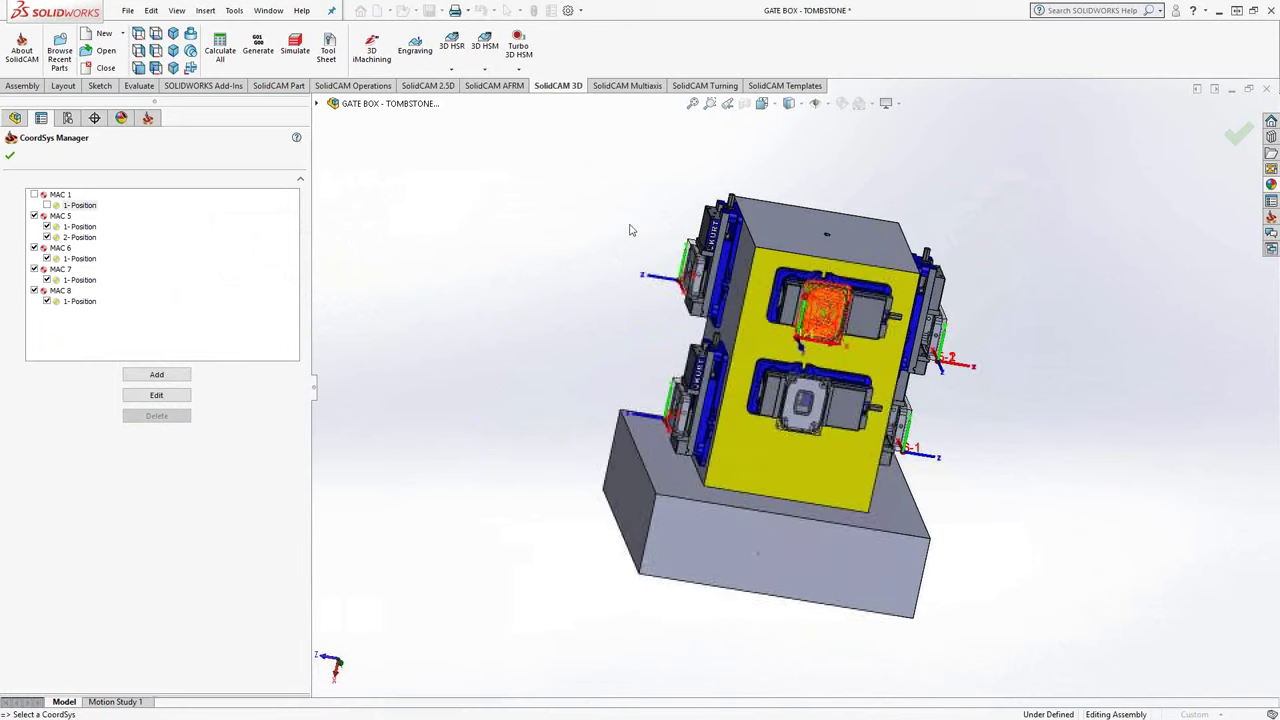
right_click(84, 208)
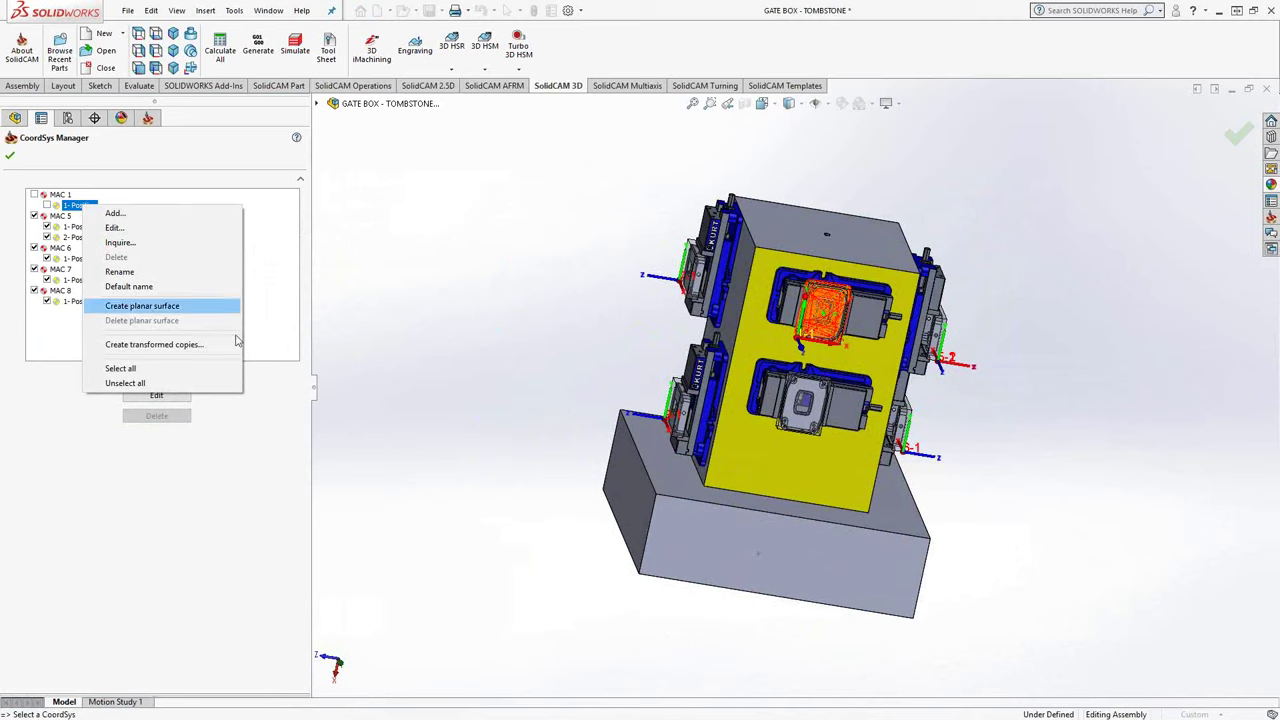
left_click(165, 352)
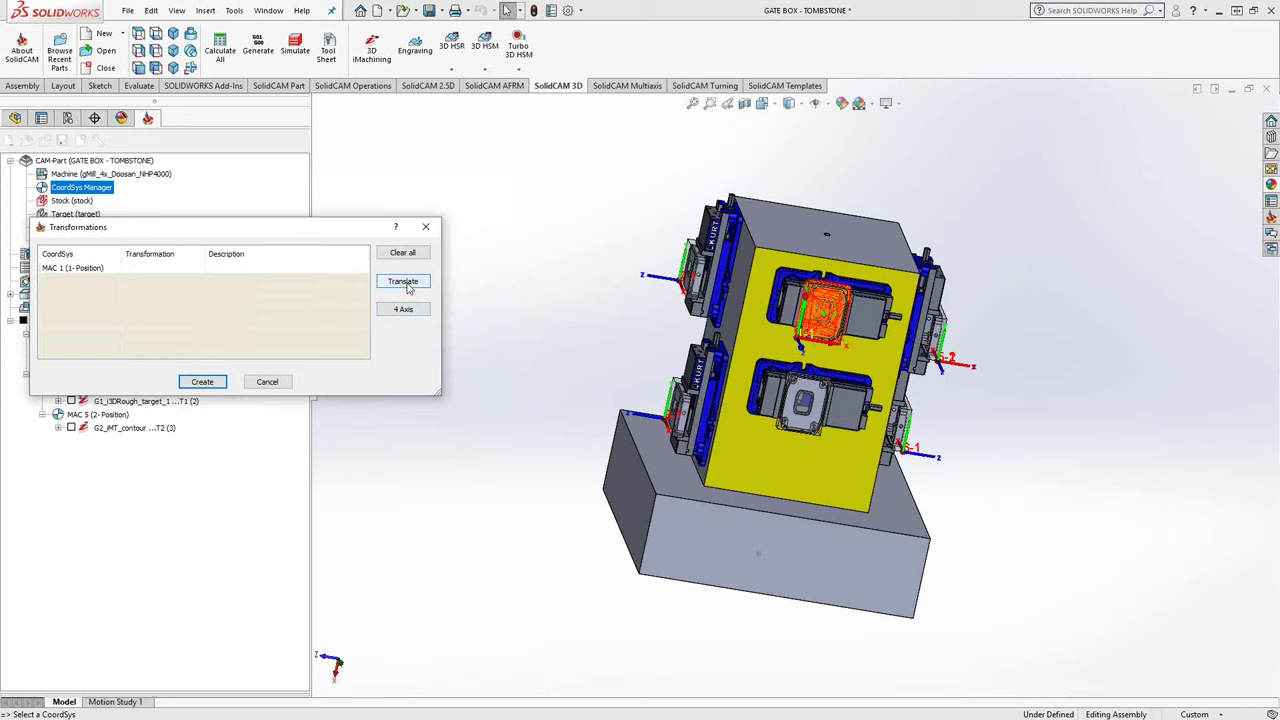
left_click(408, 286)
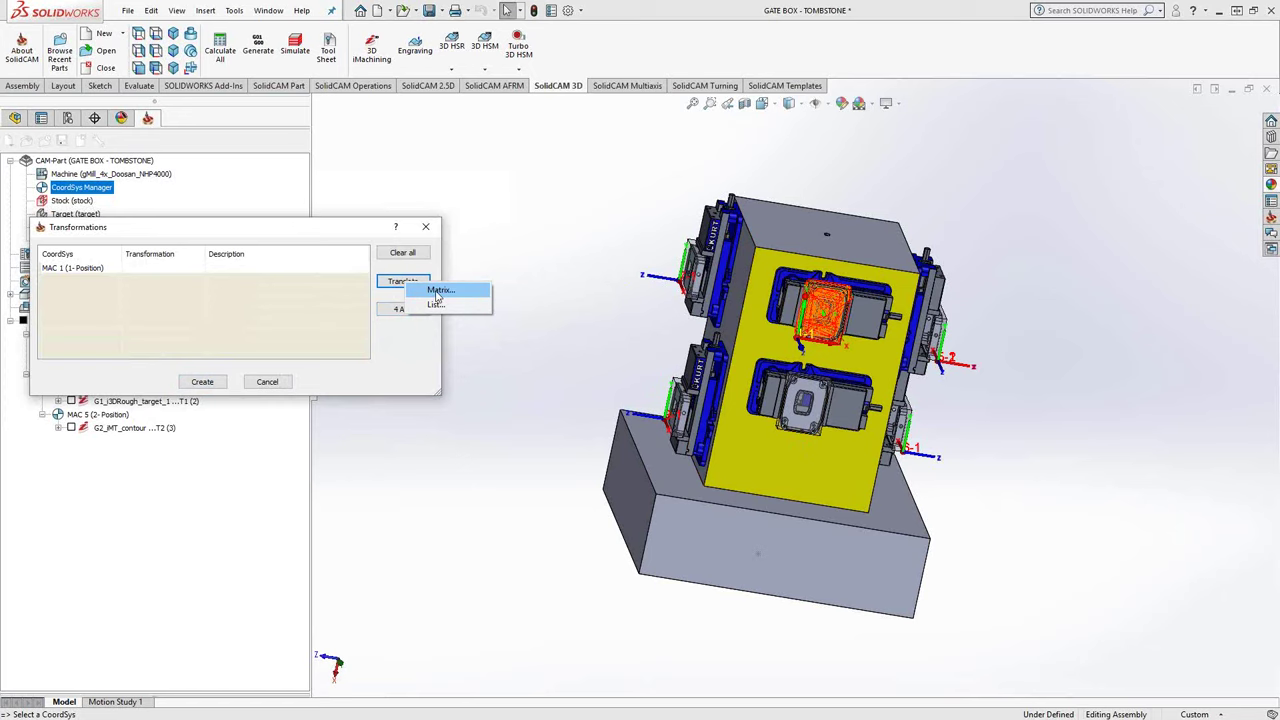
left_click(437, 296)
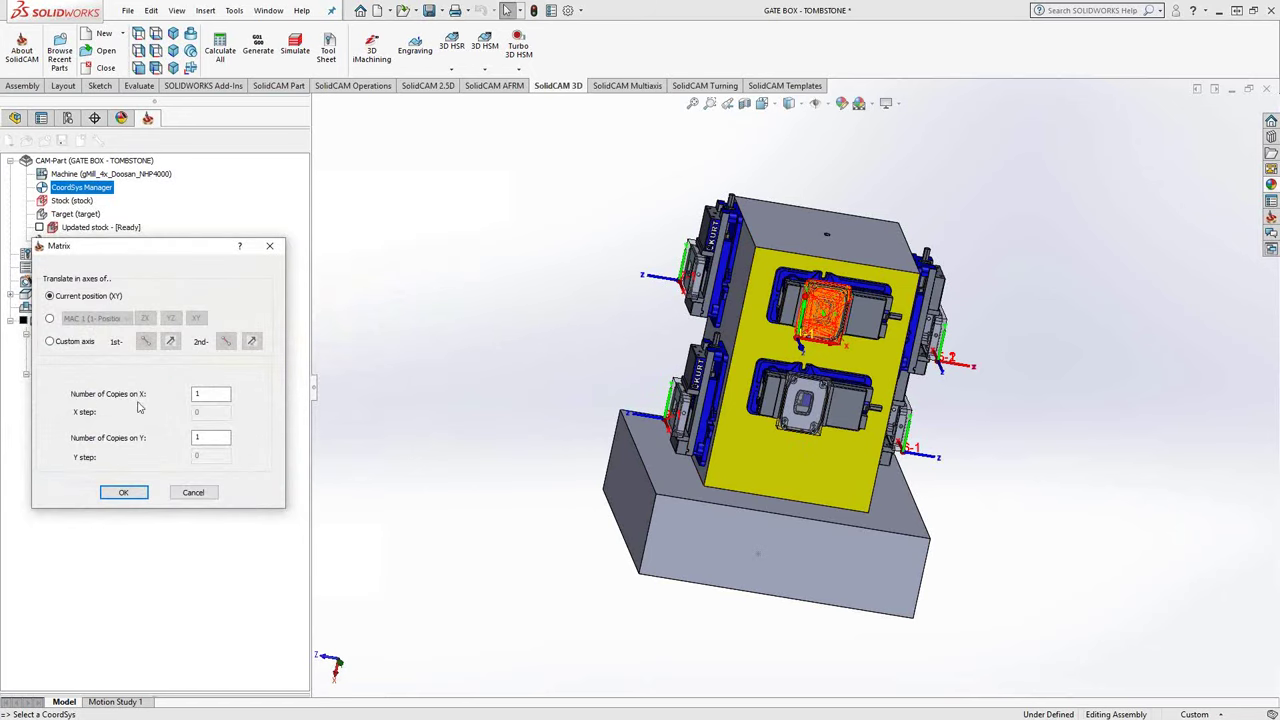
Set 2 copies along Y with a -13.75 step and create them.
scroll(714, 352, "down", 2)
scroll(714, 352, "down", 1)
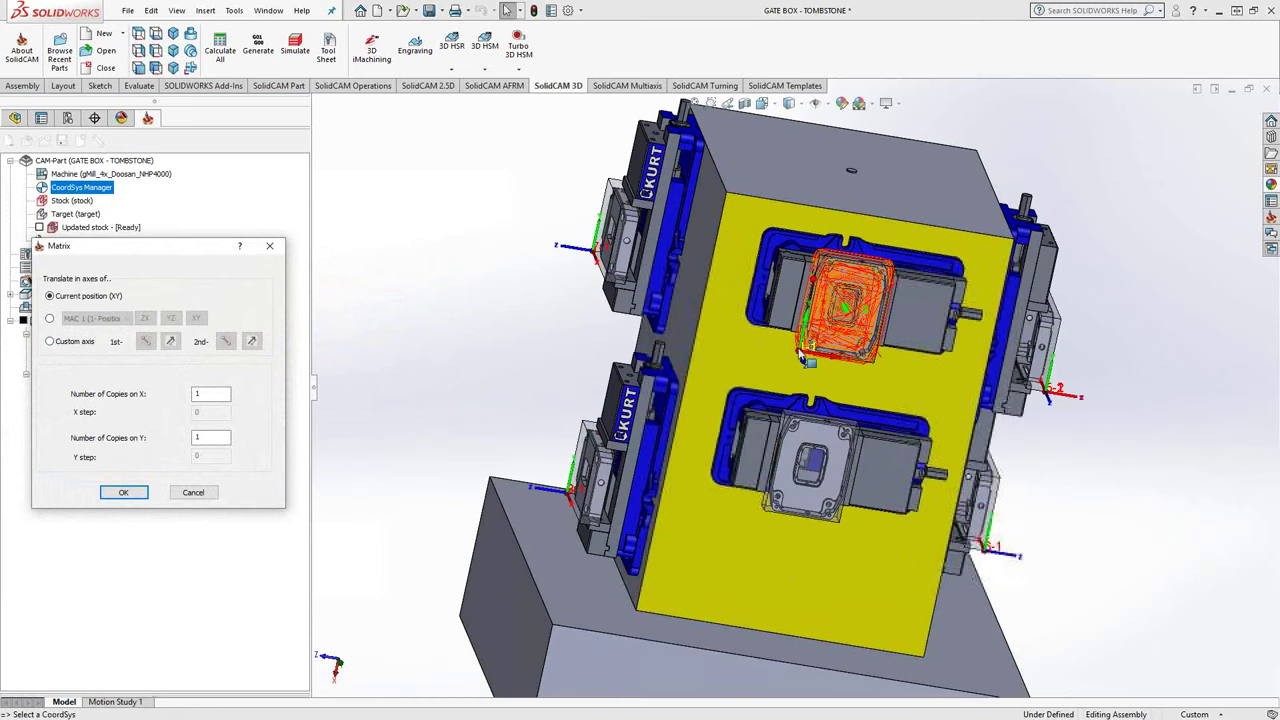
double_click(210, 437)
type("2")
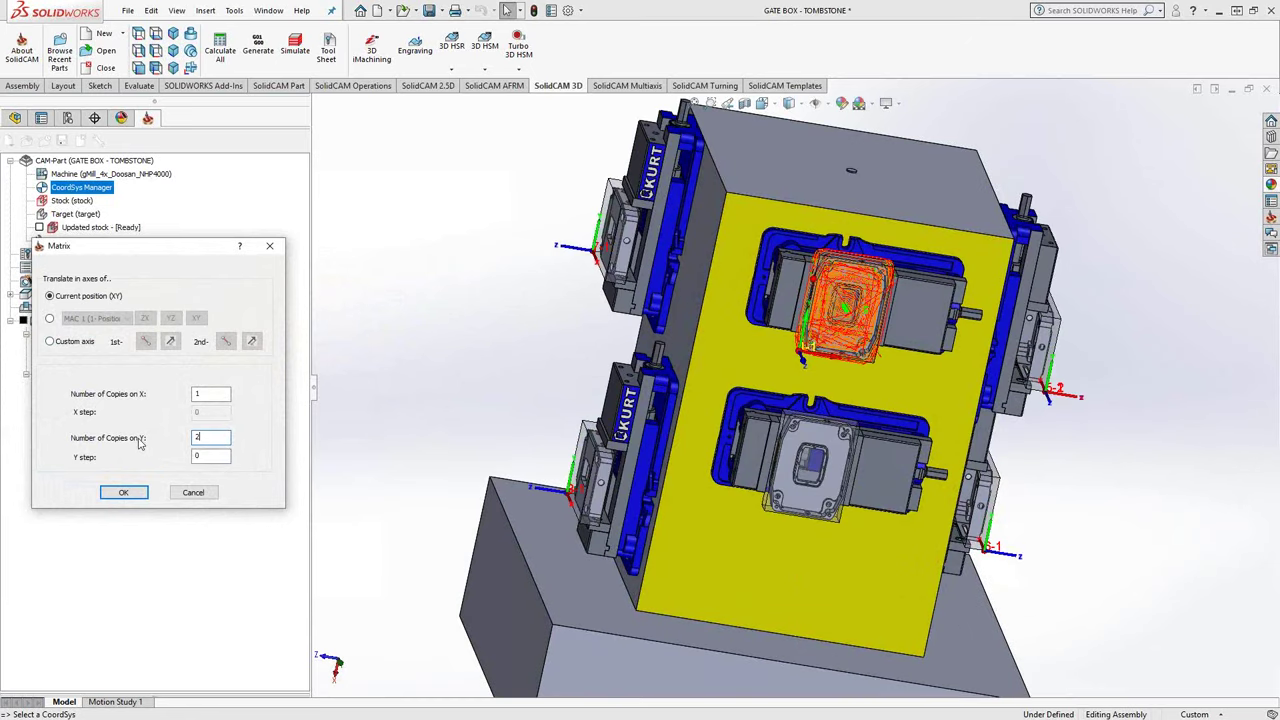
double_click(200, 456)
type("-13.75")
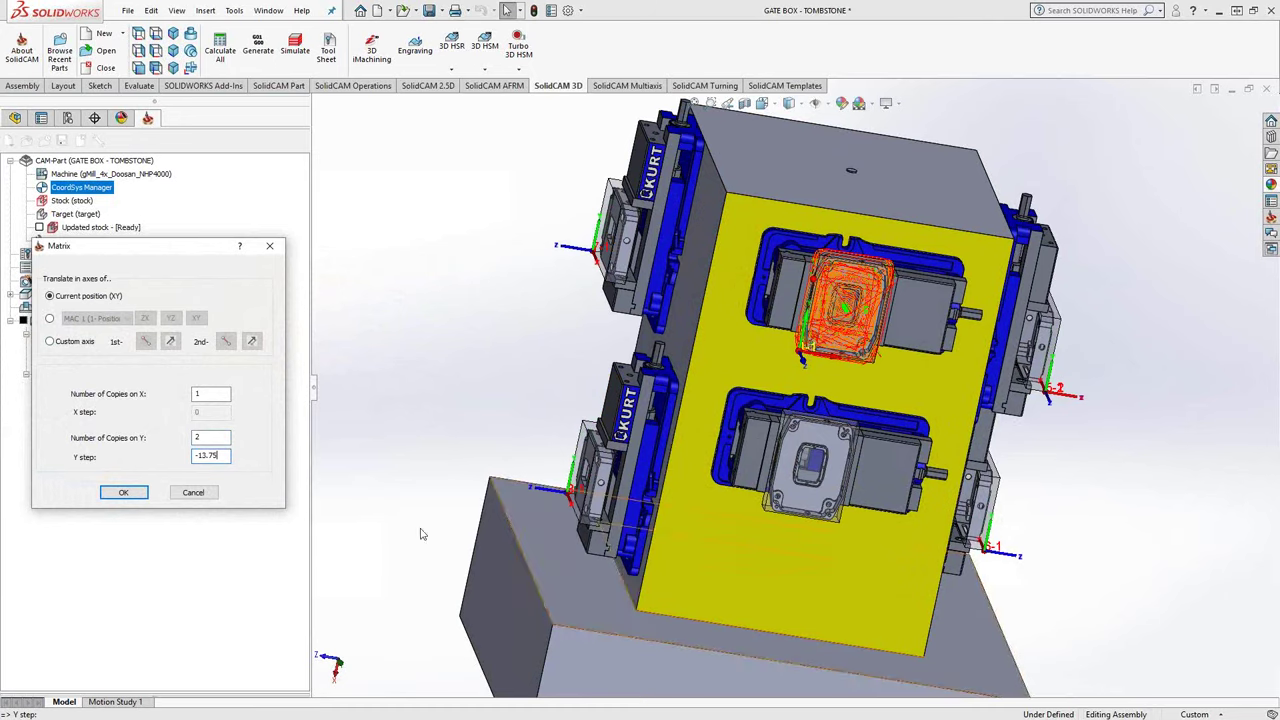
left_click(124, 492)
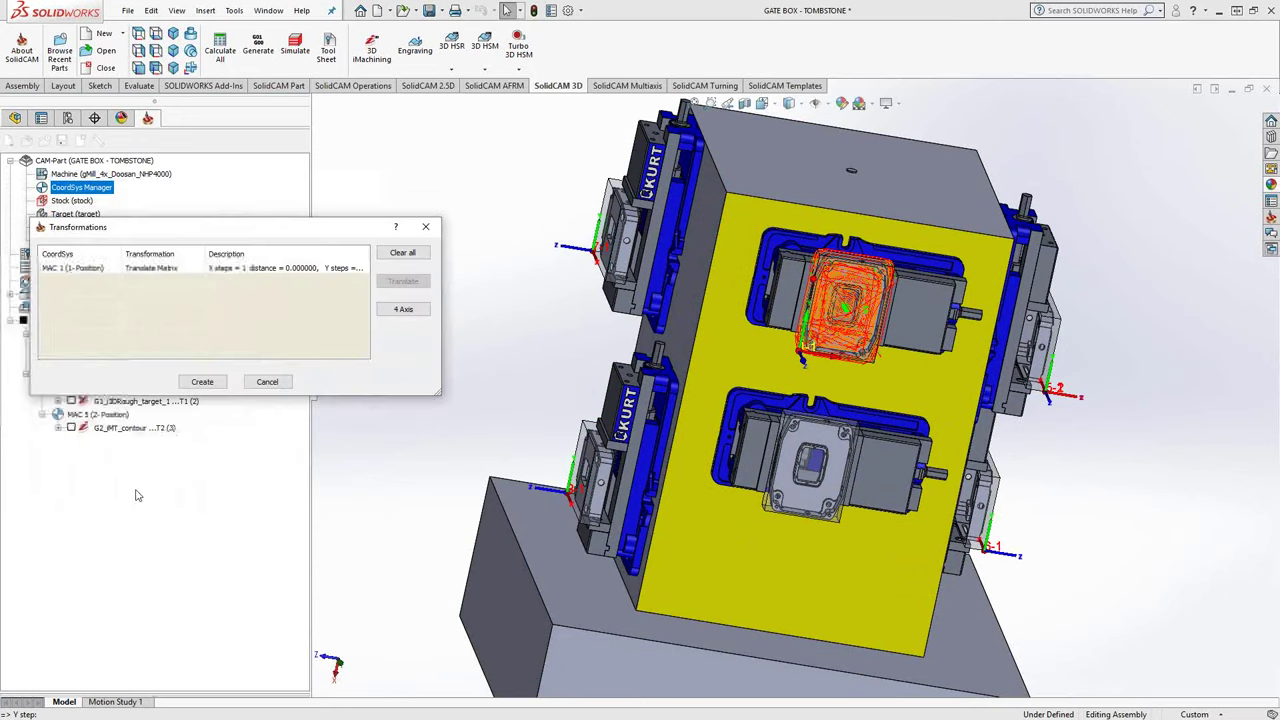
left_click(202, 381)
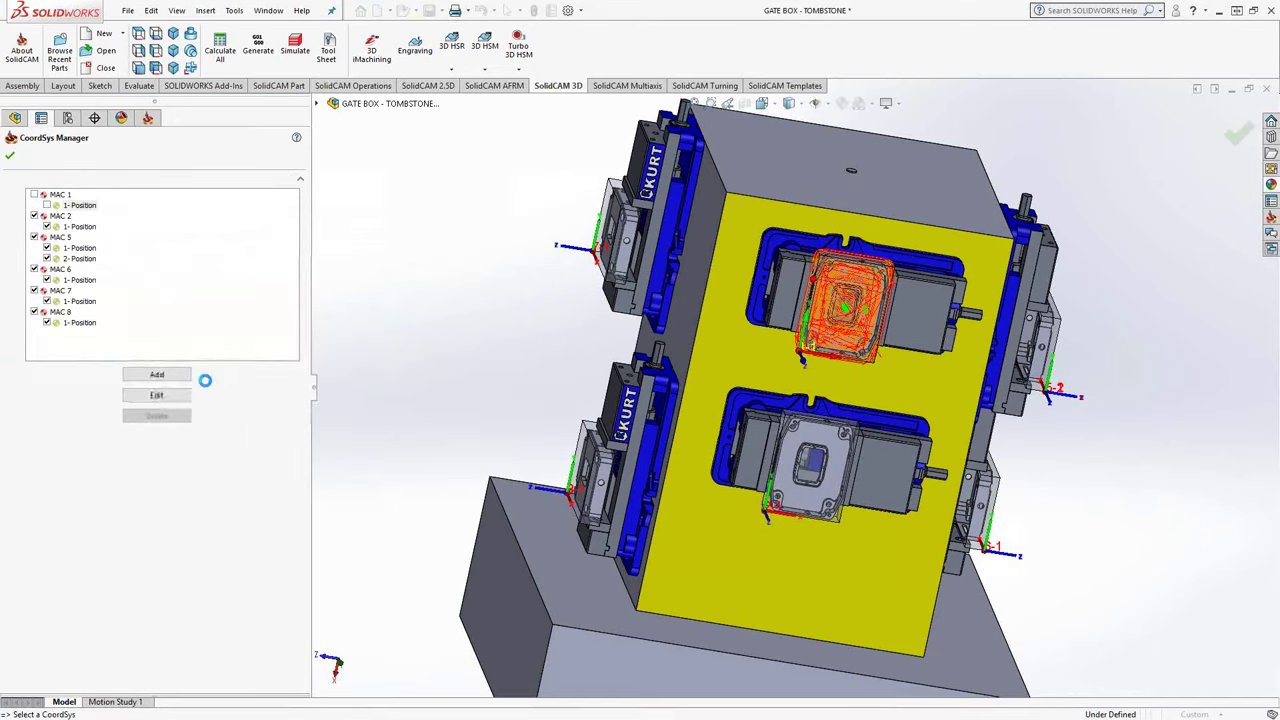
Zoom around the fixtures, then delete the newly created MAC 2 coordinate system.
scroll(793, 511, "down", 5)
scroll(740, 462, "down", 3)
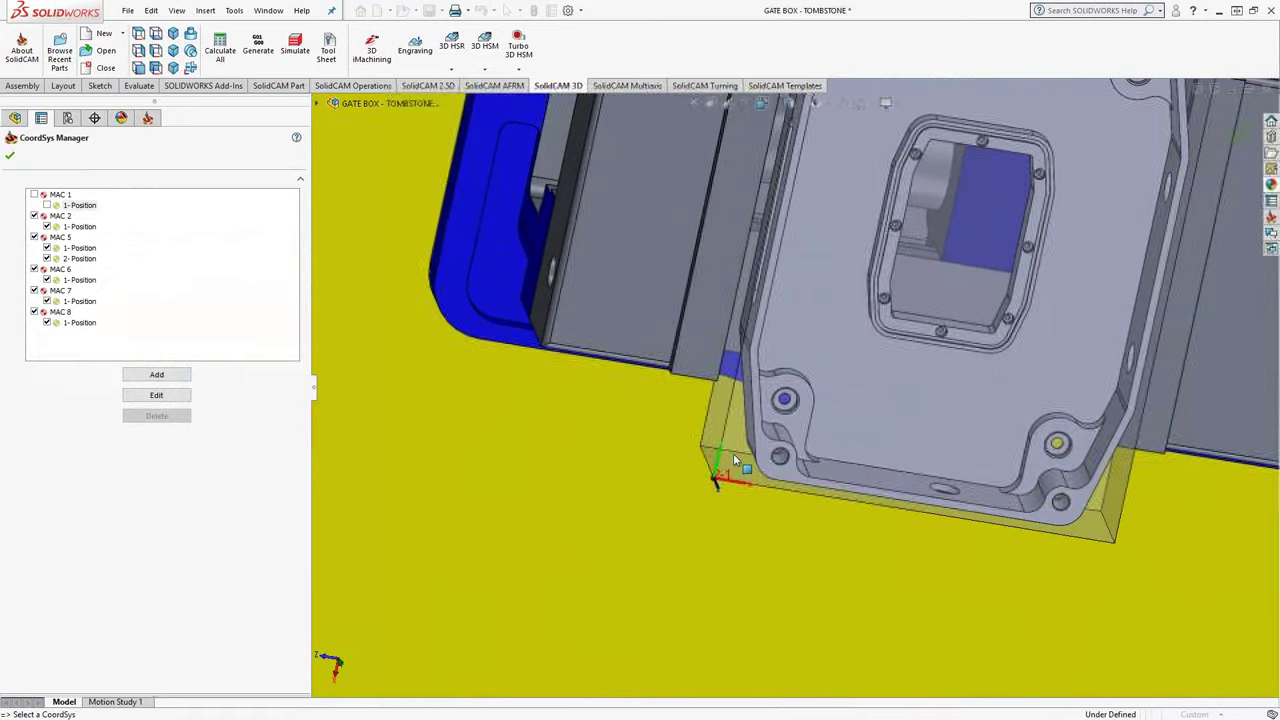
scroll(733, 460, "up", 3)
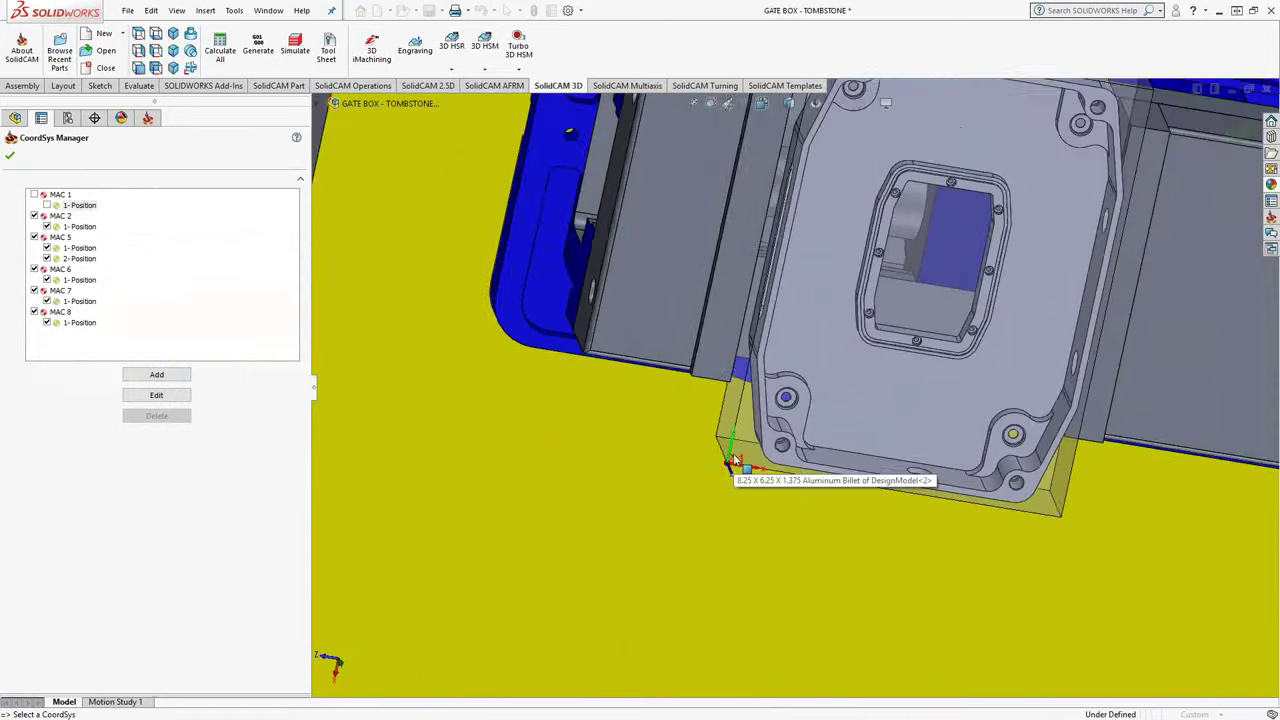
scroll(731, 460, "up", 3)
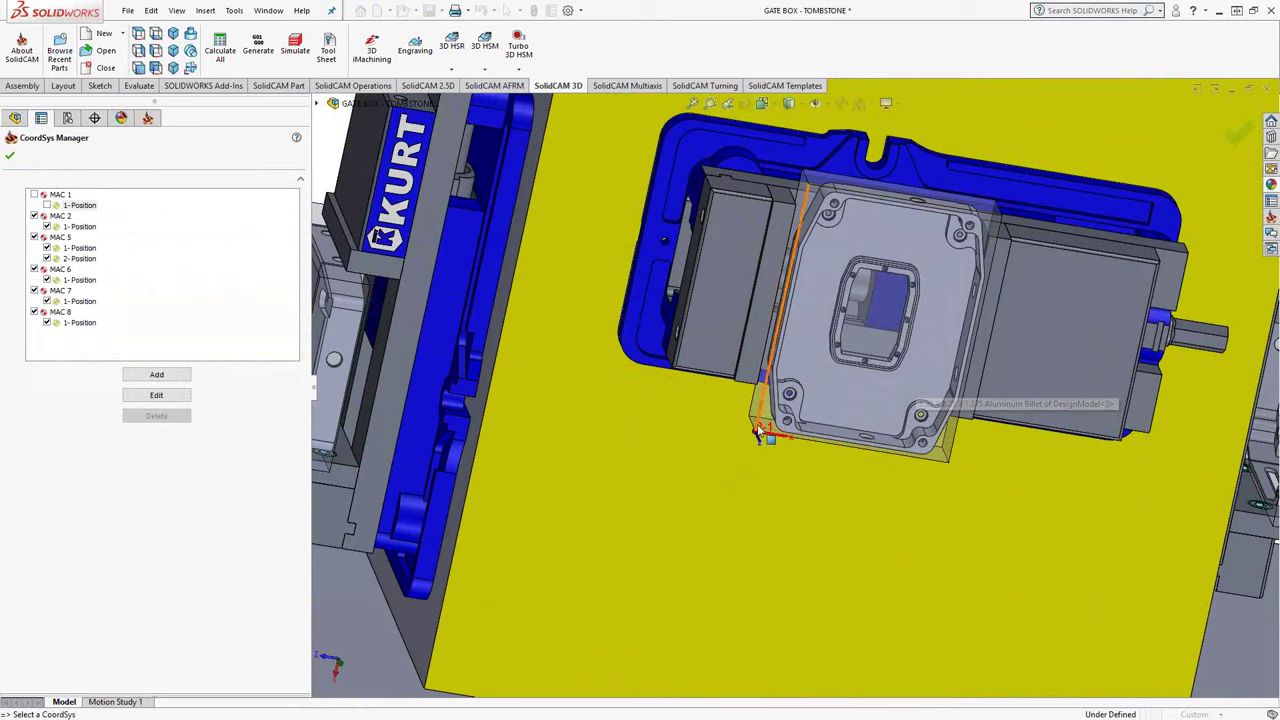
scroll(770, 403, "up", 5)
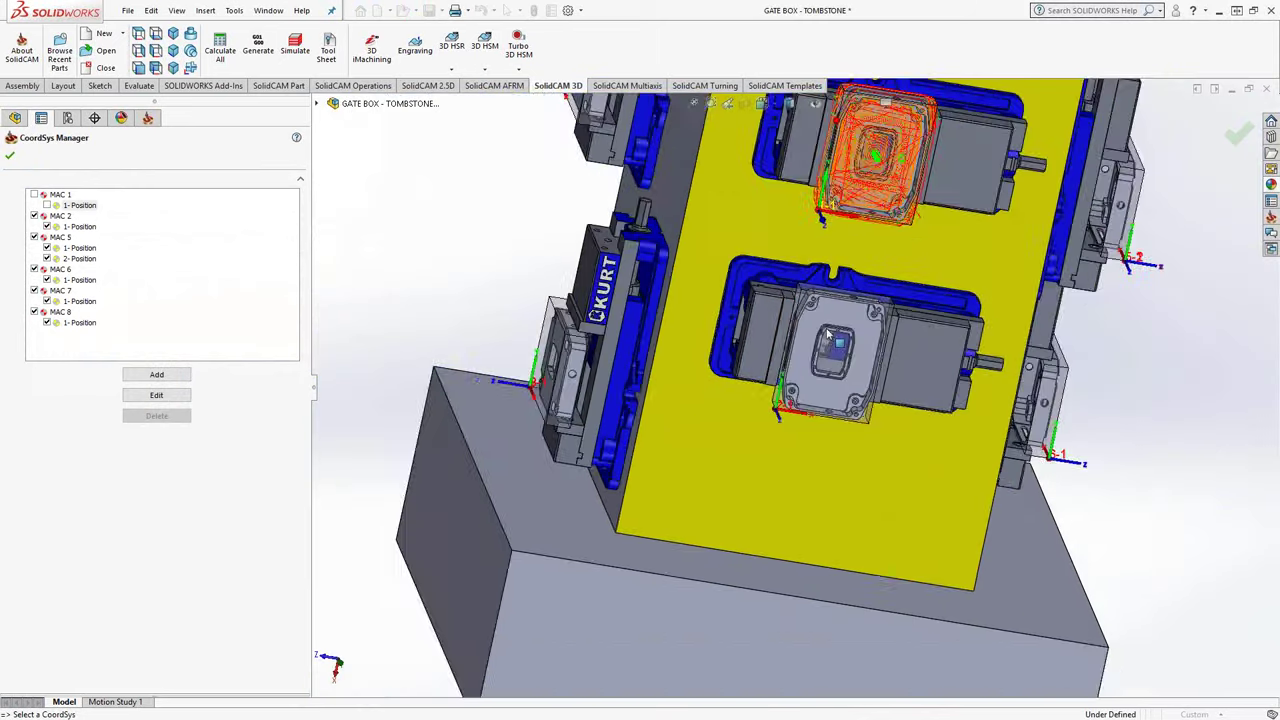
scroll(773, 478, "down", 2)
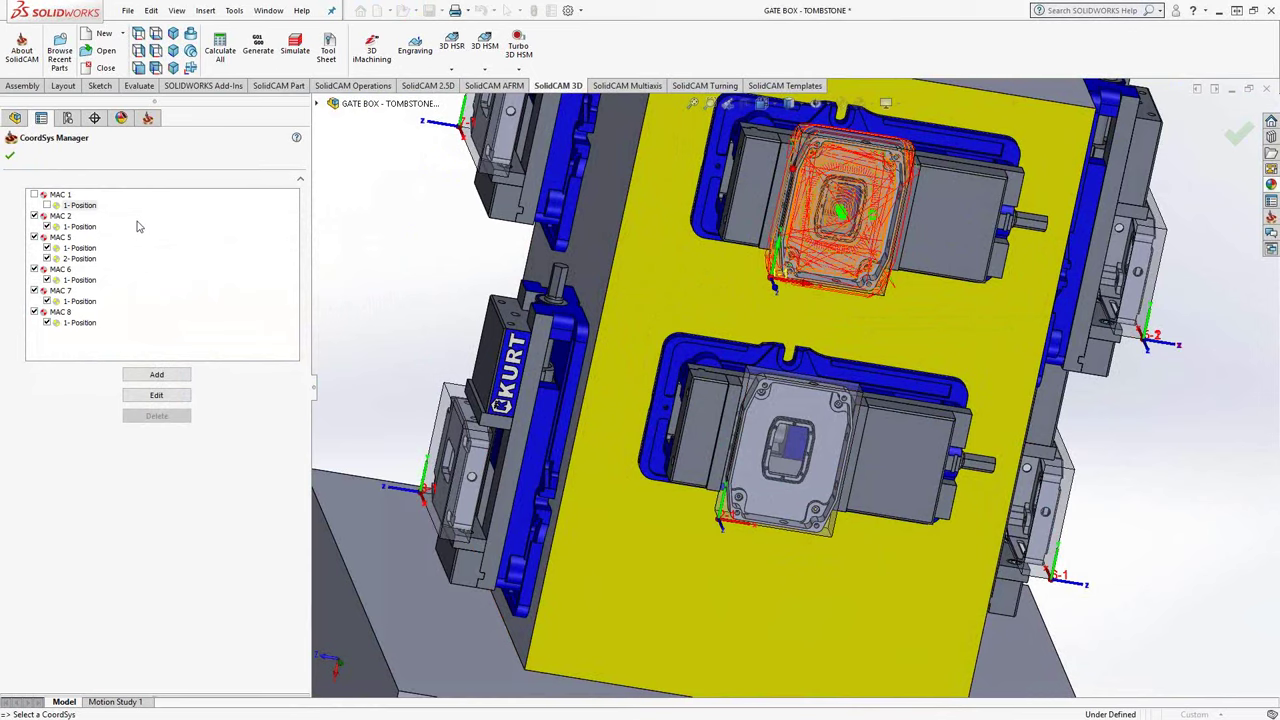
right_click(62, 217)
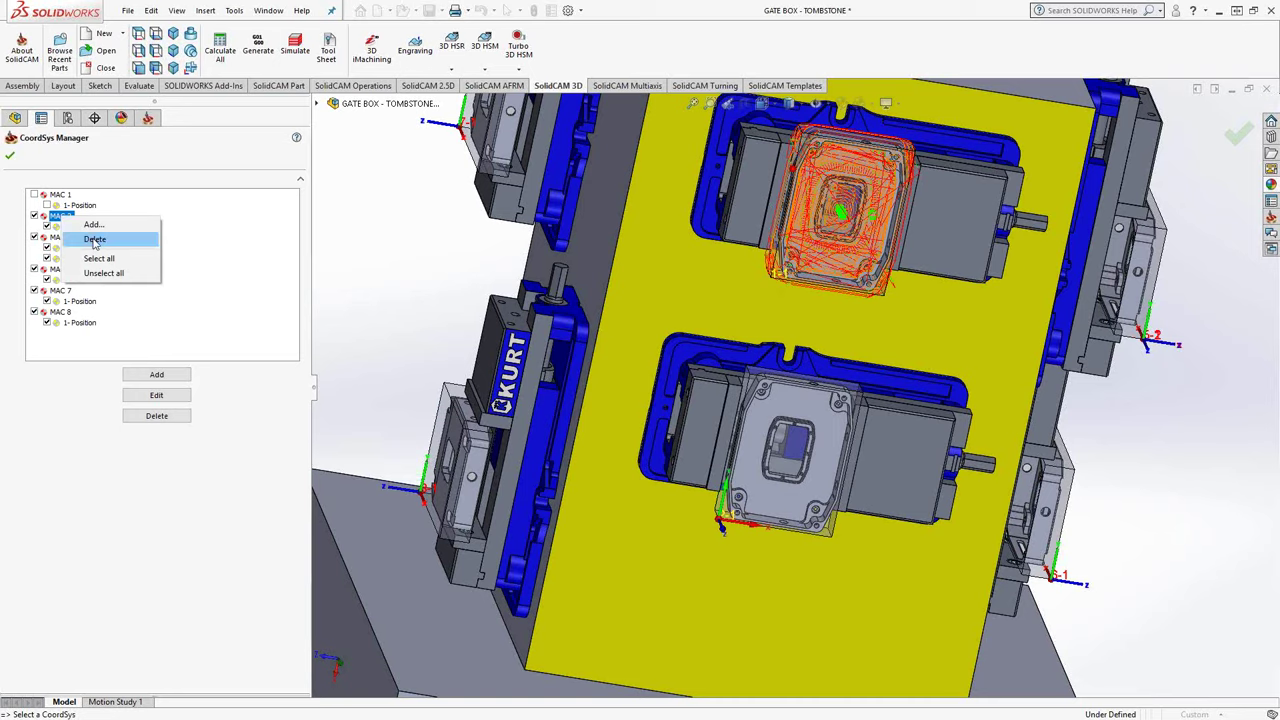
left_click(95, 240)
left_click(258, 268)
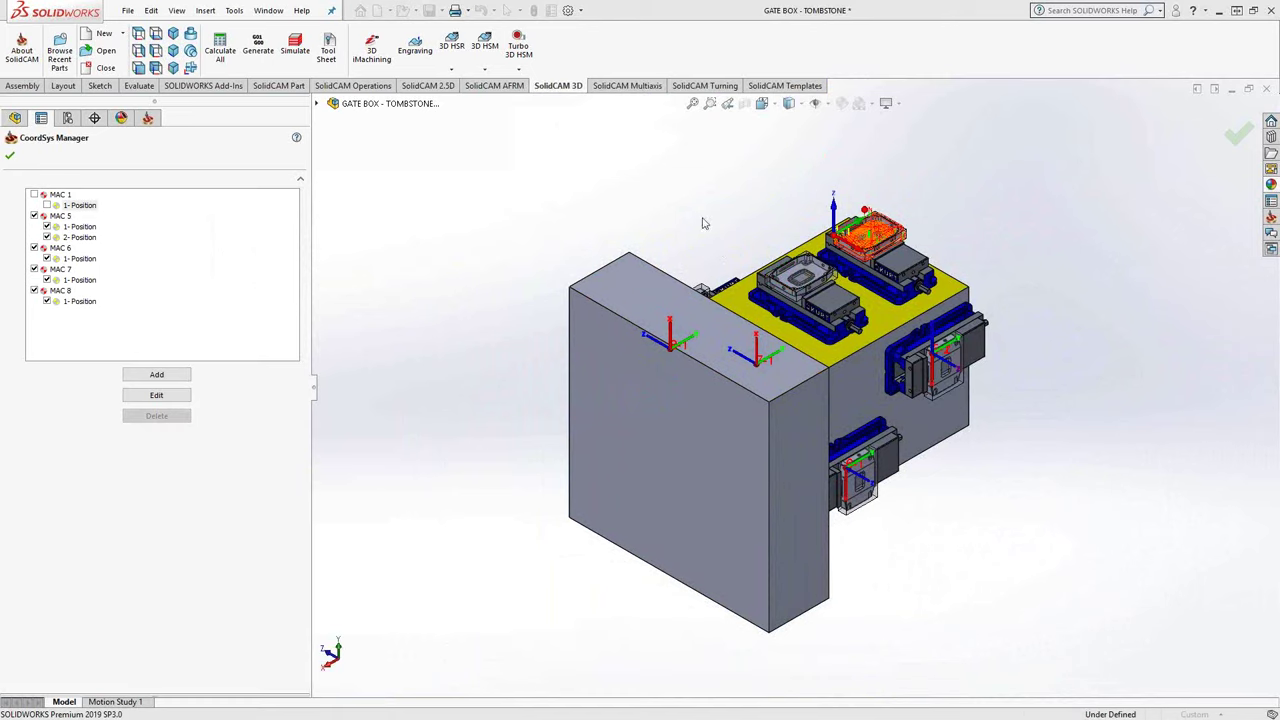
Queue a matrix translation of MAC 1 position 1: 2 Y copies at -13.75 step.
middle_click_drag(722, 282, 355, 289)
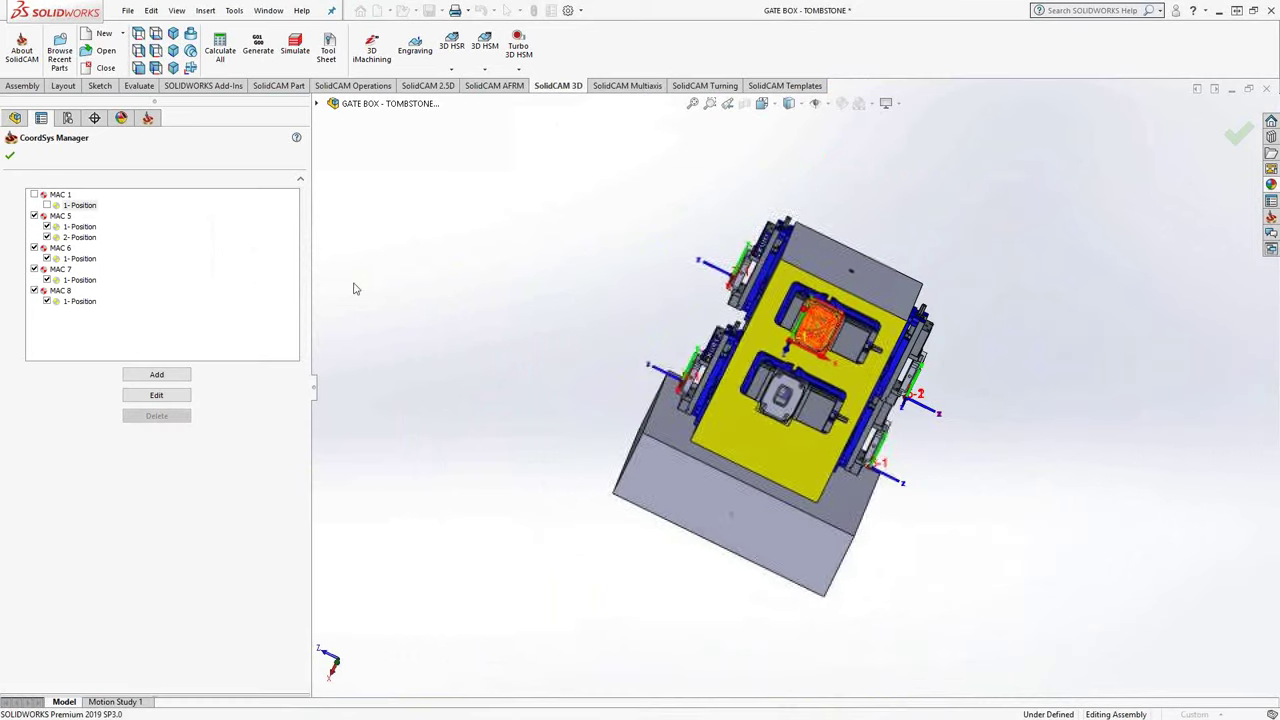
right_click(88, 207)
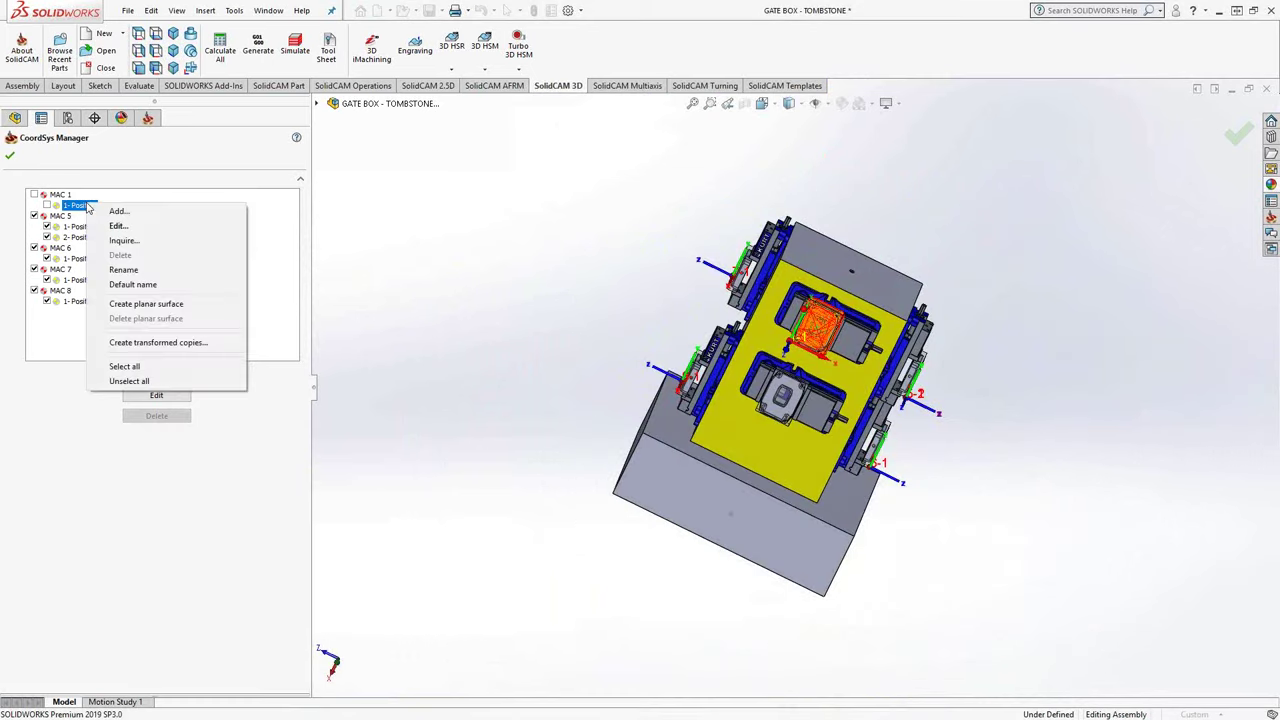
left_click(165, 344)
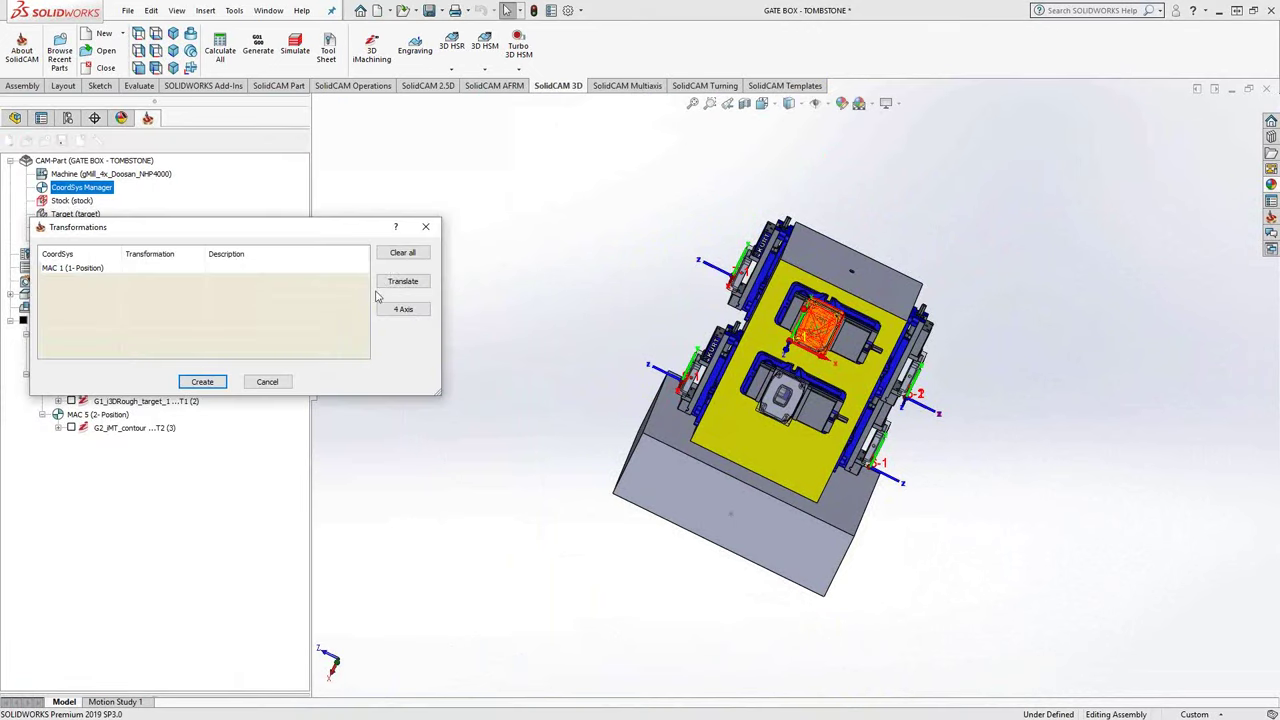
left_click(391, 283)
left_click(440, 287)
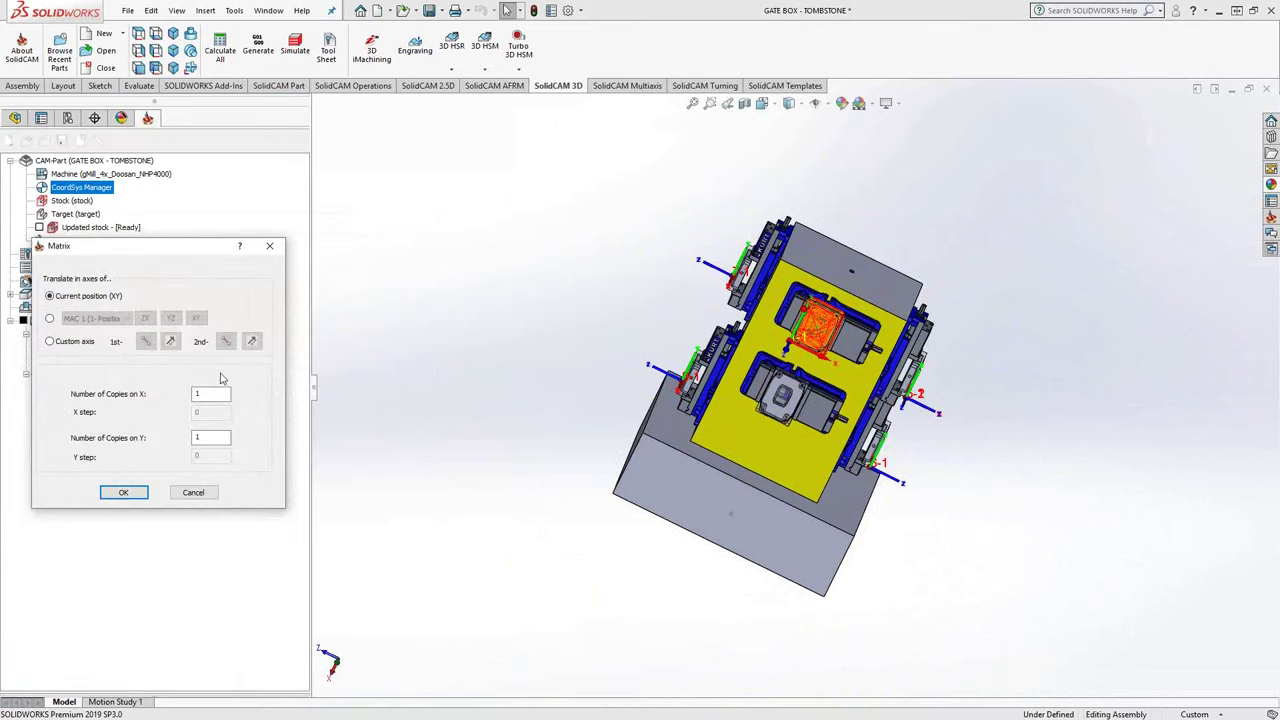
left_click(212, 437)
type("2")
left_click(205, 455)
type("-13.75")
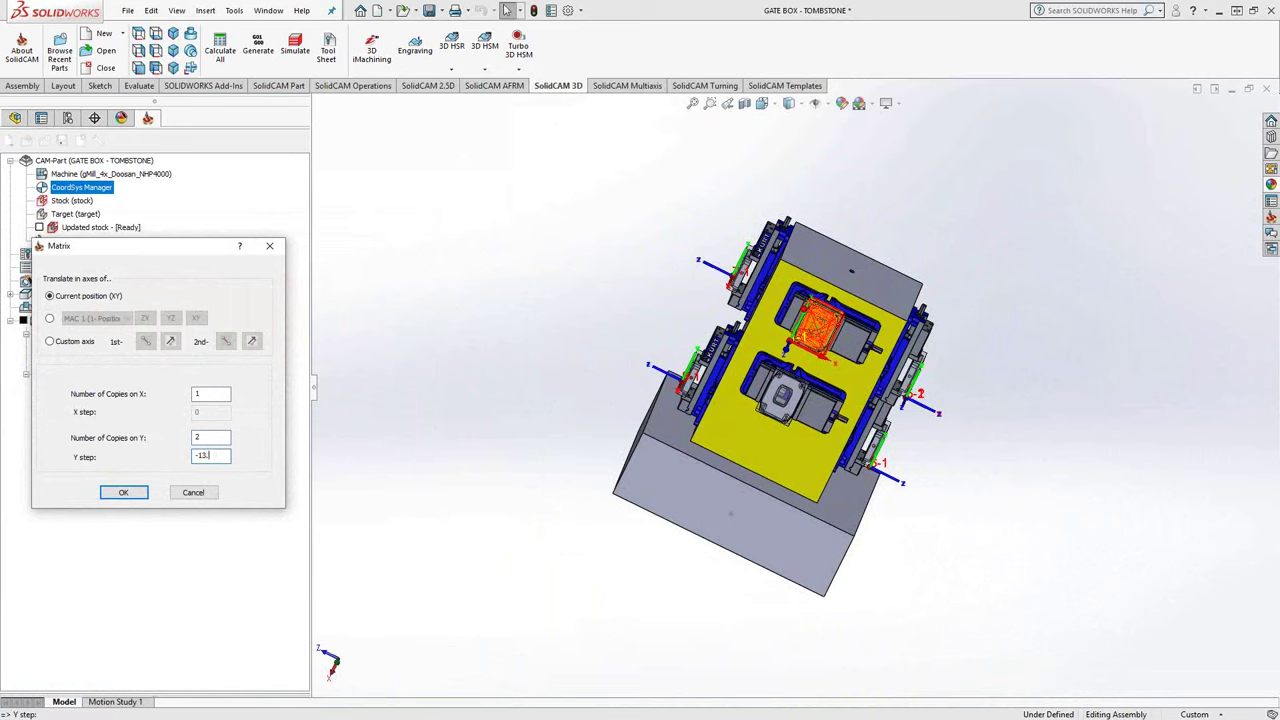
left_click(124, 492)
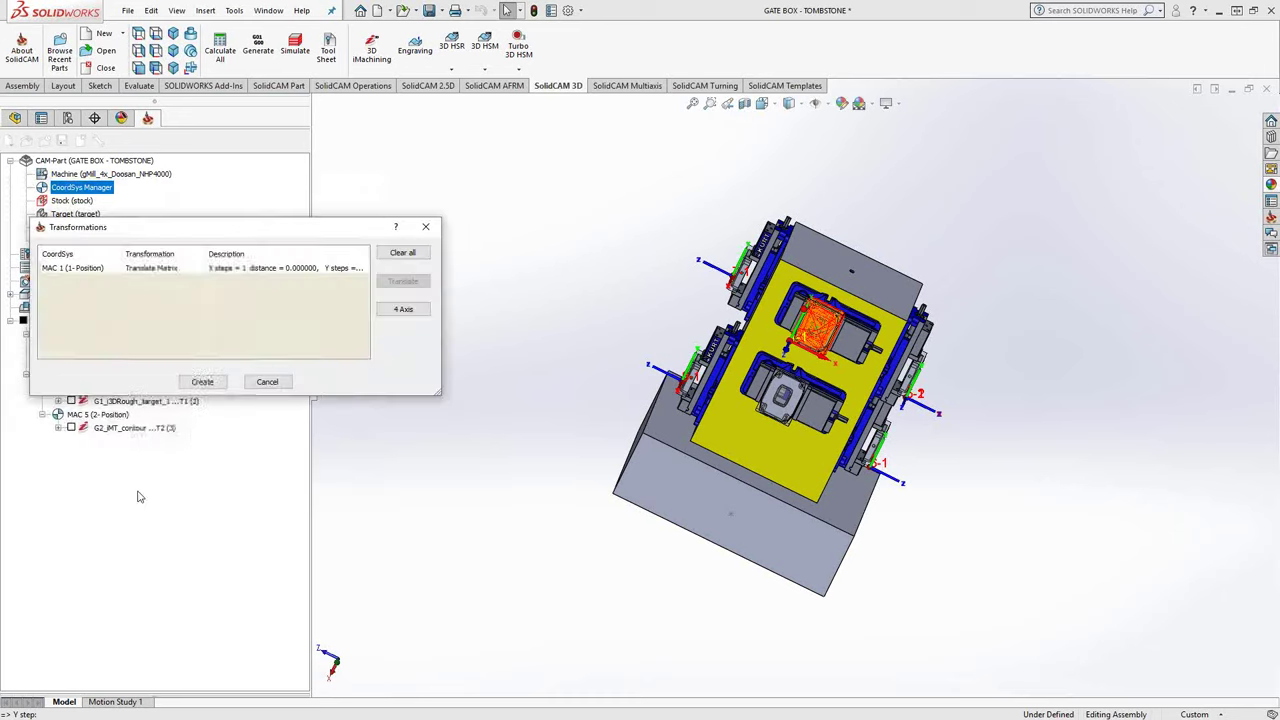
Define a 4-axis rotation of 180° about MAC 1's Y axis using Axis + Point.
left_click(401, 310)
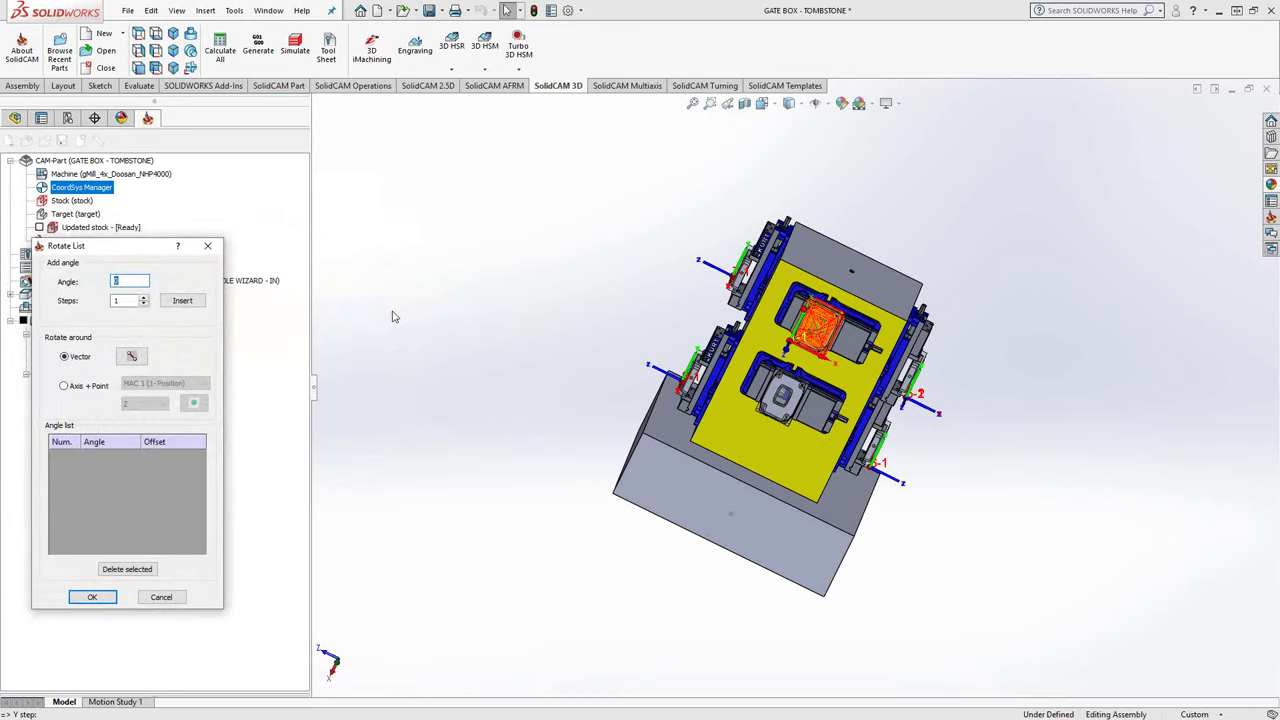
middle_click_drag(705, 316, 706, 352)
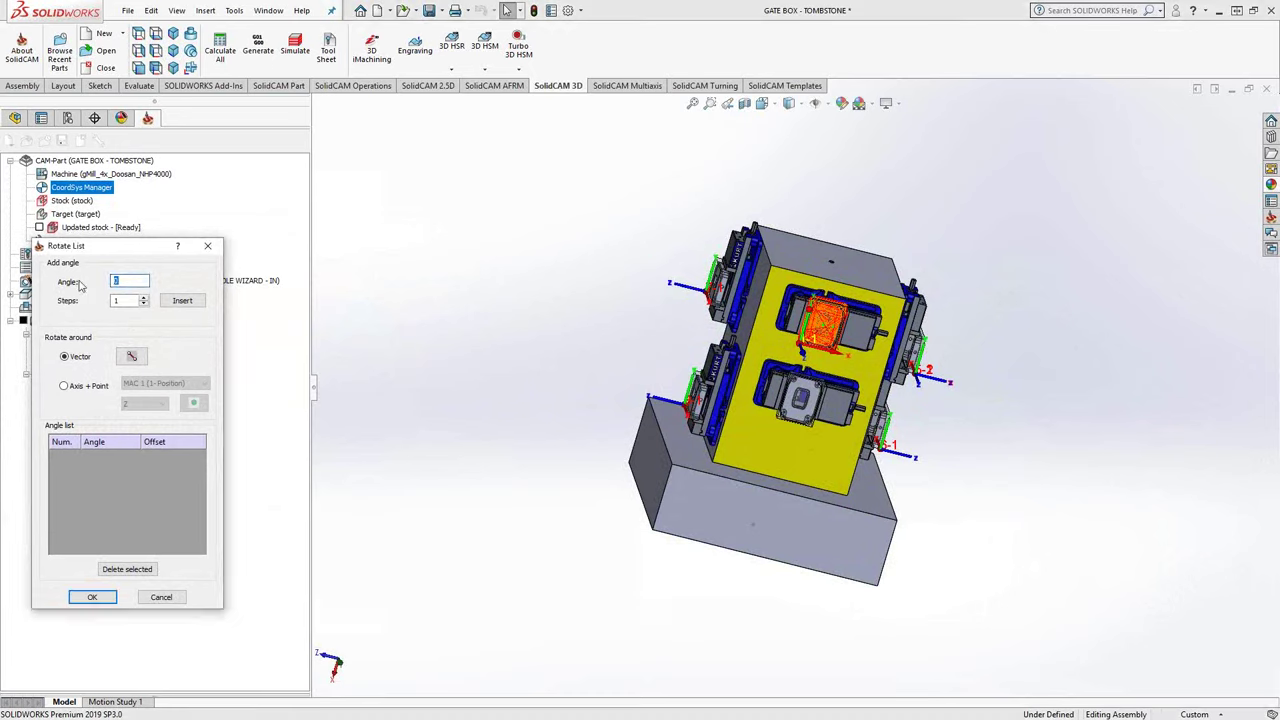
type("180")
left_click(85, 388)
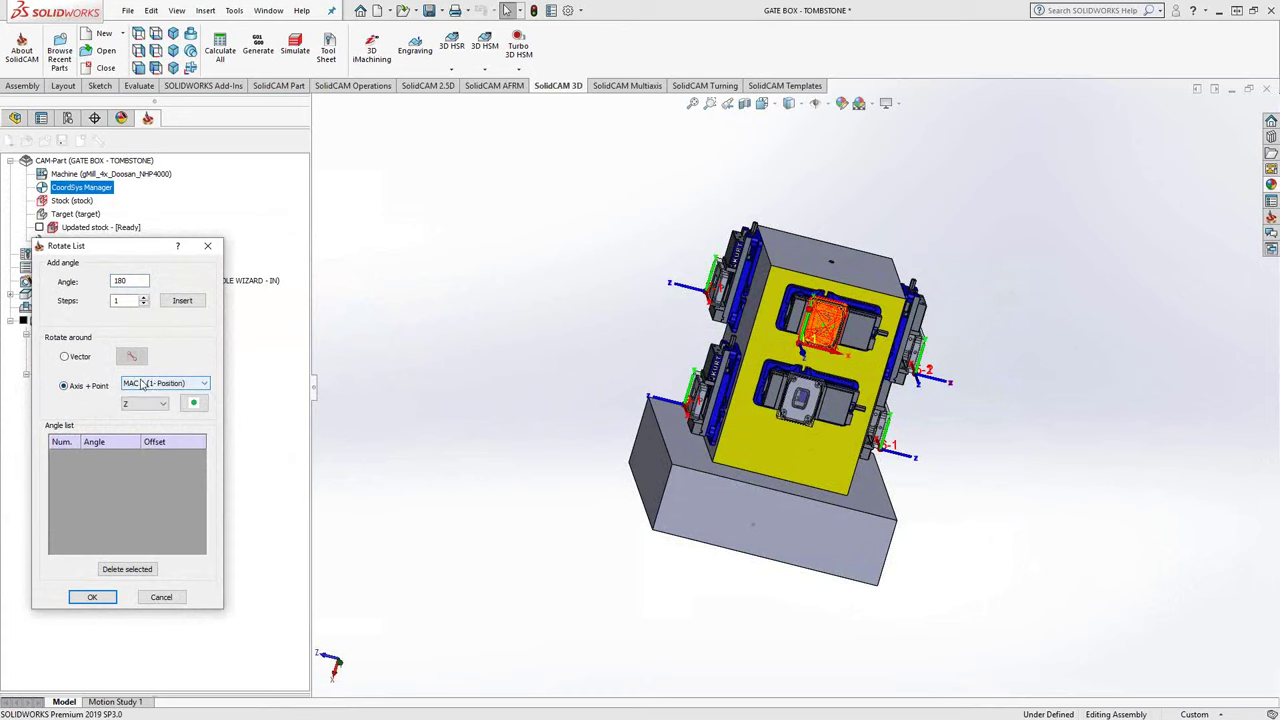
left_click(163, 402)
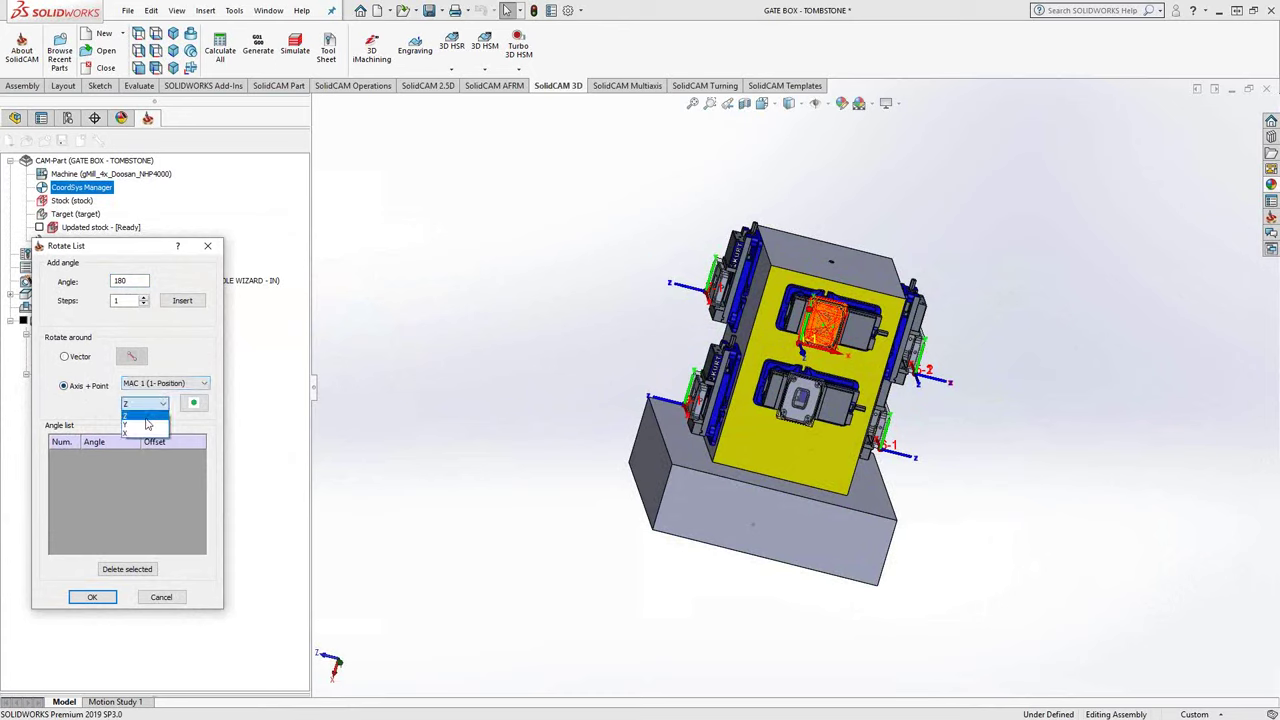
left_click(145, 427)
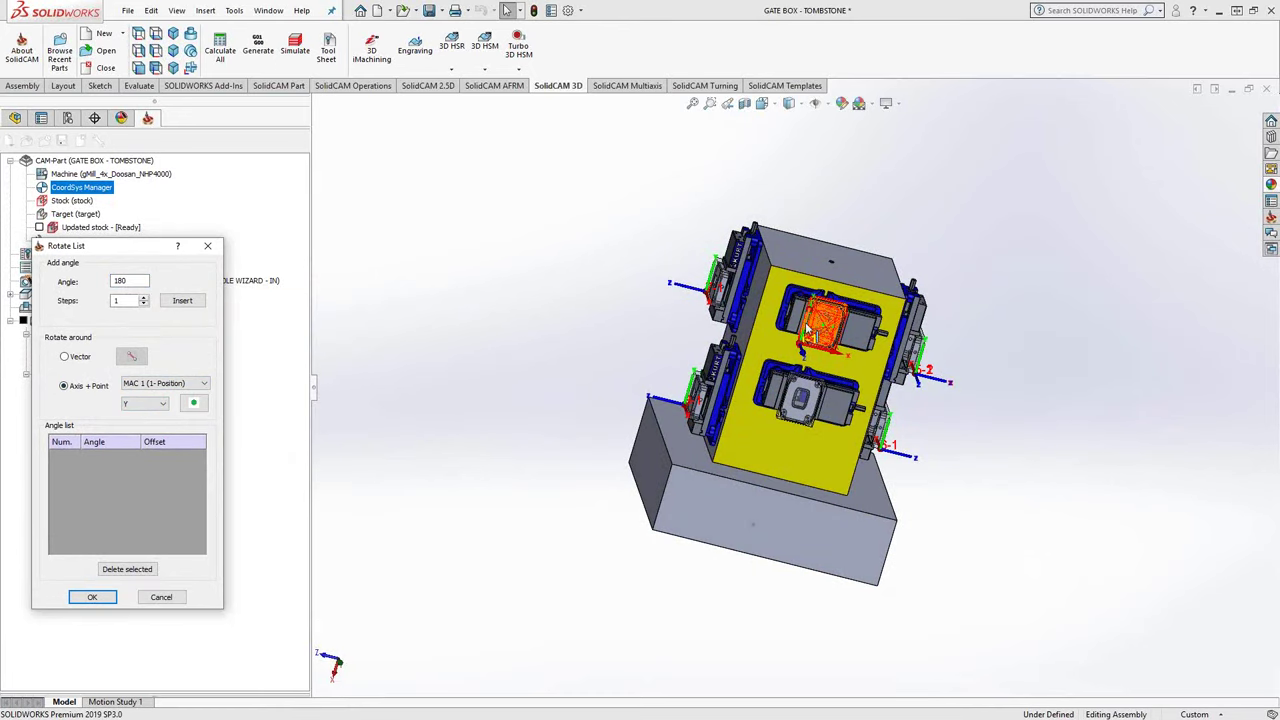
Pick the rotation point on the base block's face and insert the 180° rotation into the angle list.
left_click(194, 403)
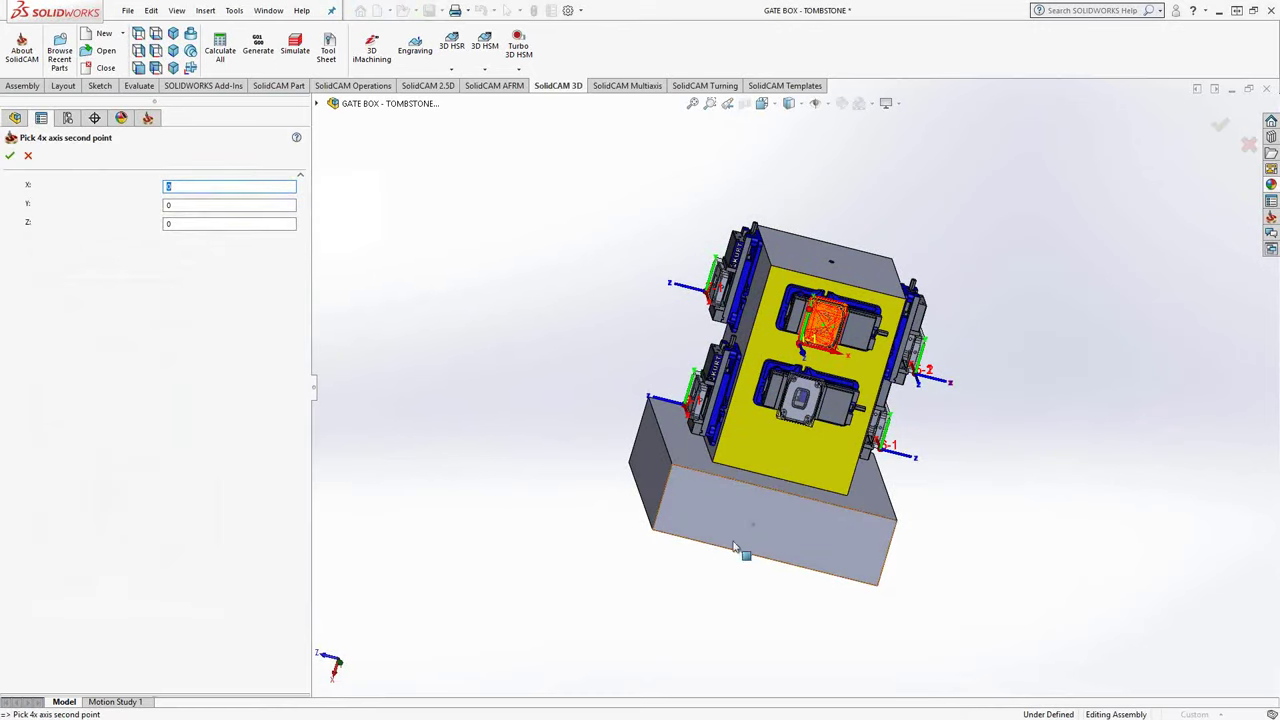
mouse_move(713, 567)
middle_mouse_down()
mouse_move(715, 497)
mouse_move(751, 536)
middle_mouse_up()
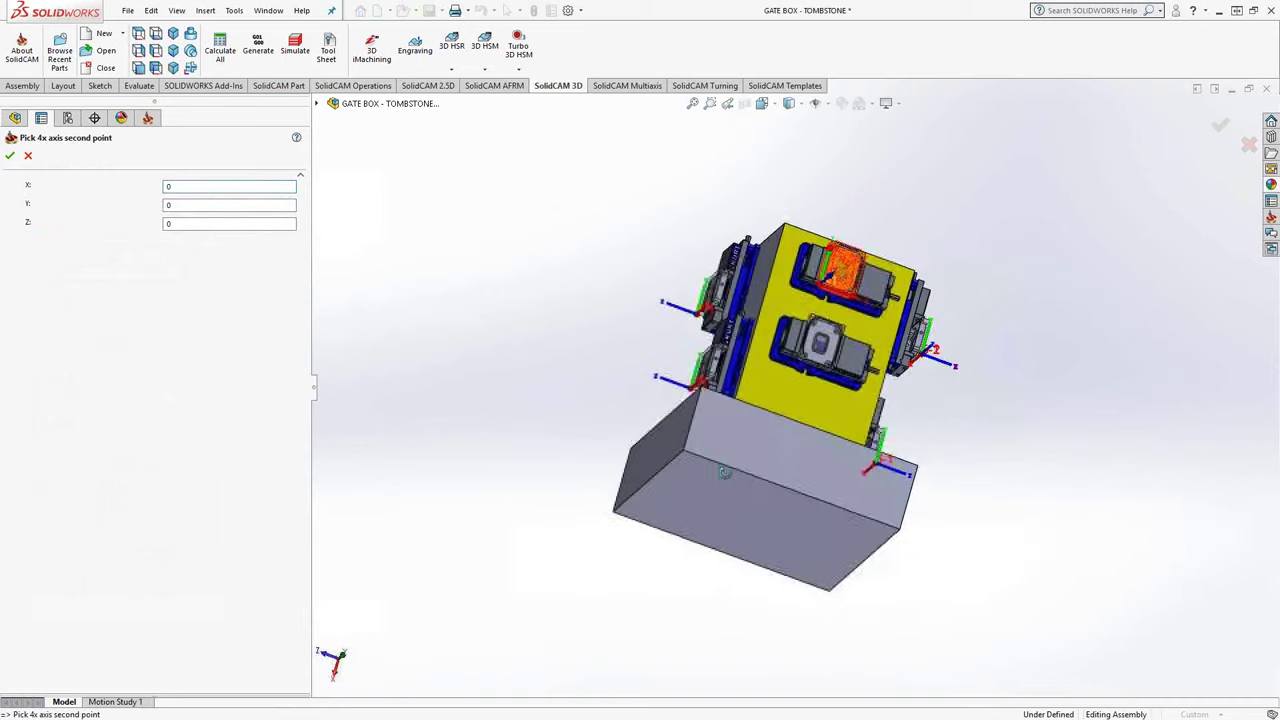
left_click(755, 525)
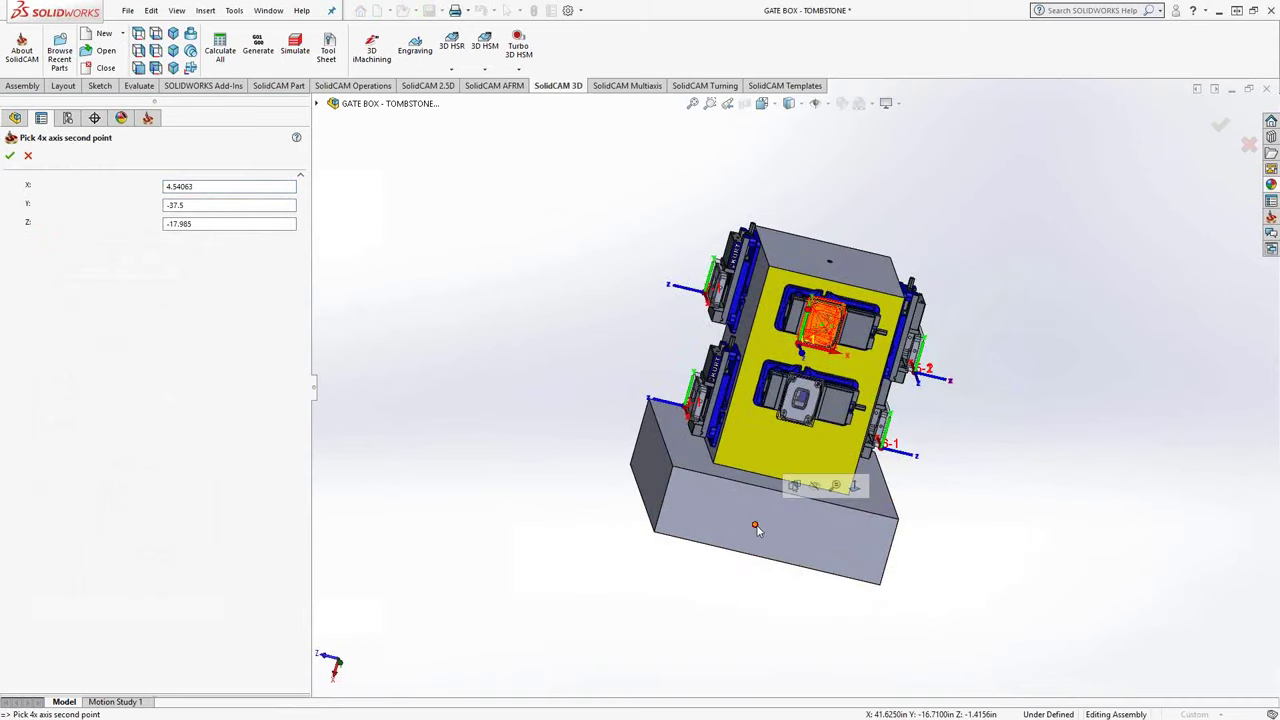
left_click(10, 156)
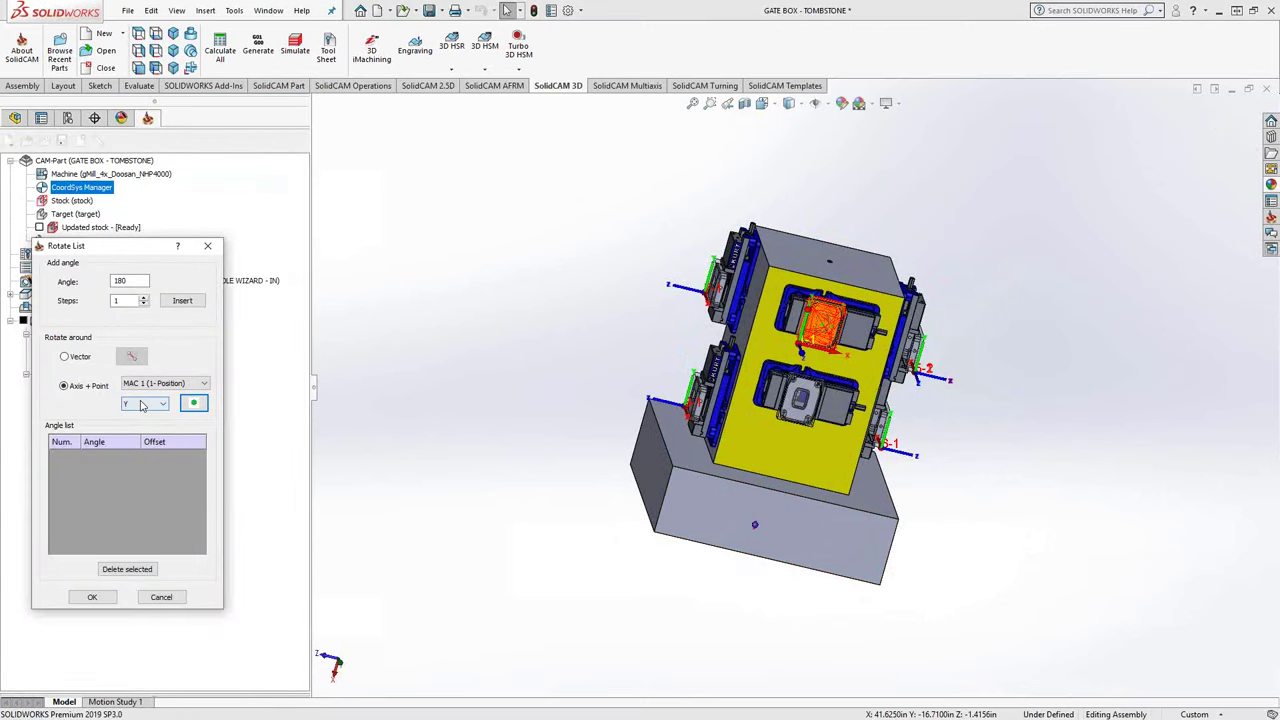
scroll(745, 495, "down", 3)
scroll(745, 495, "down", 2)
mouse_move(745, 495)
middle_mouse_down()
mouse_move(761, 491)
mouse_move(674, 494)
mouse_move(729, 497)
mouse_move(737, 513)
middle_mouse_up()
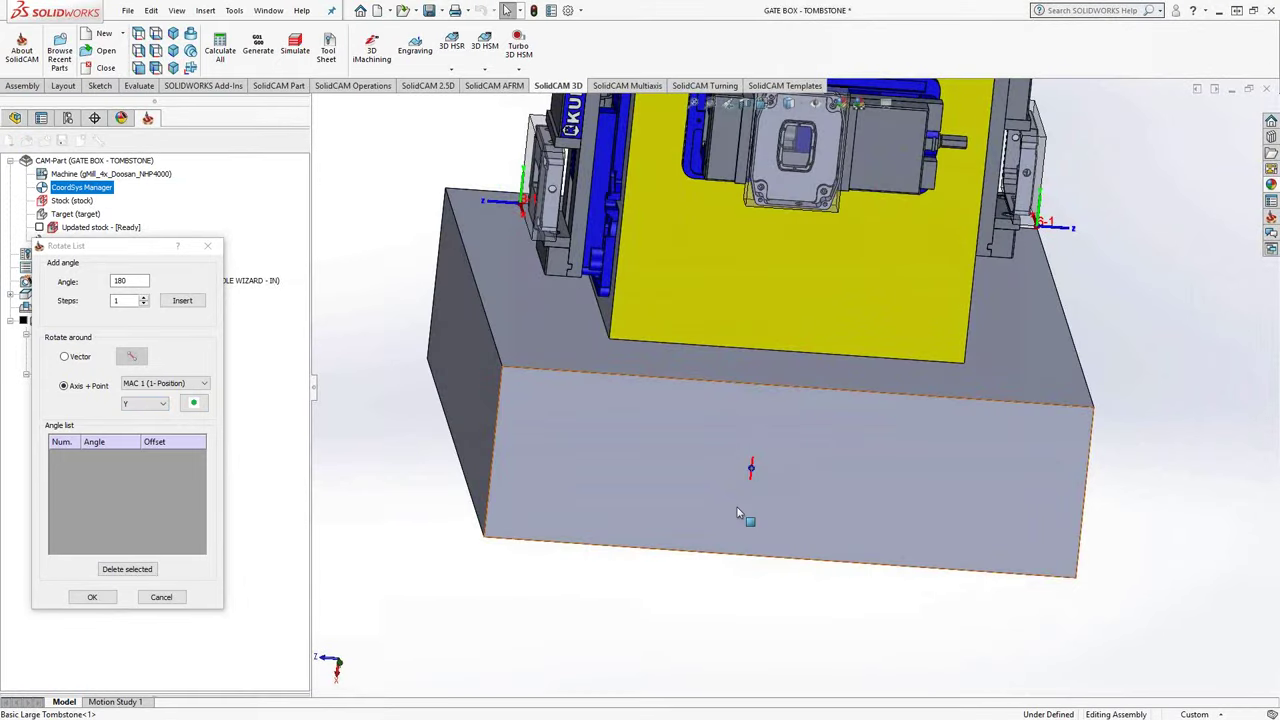
scroll(737, 514, "up", 2)
scroll(755, 410, "up", 3)
scroll(757, 410, "down", 2)
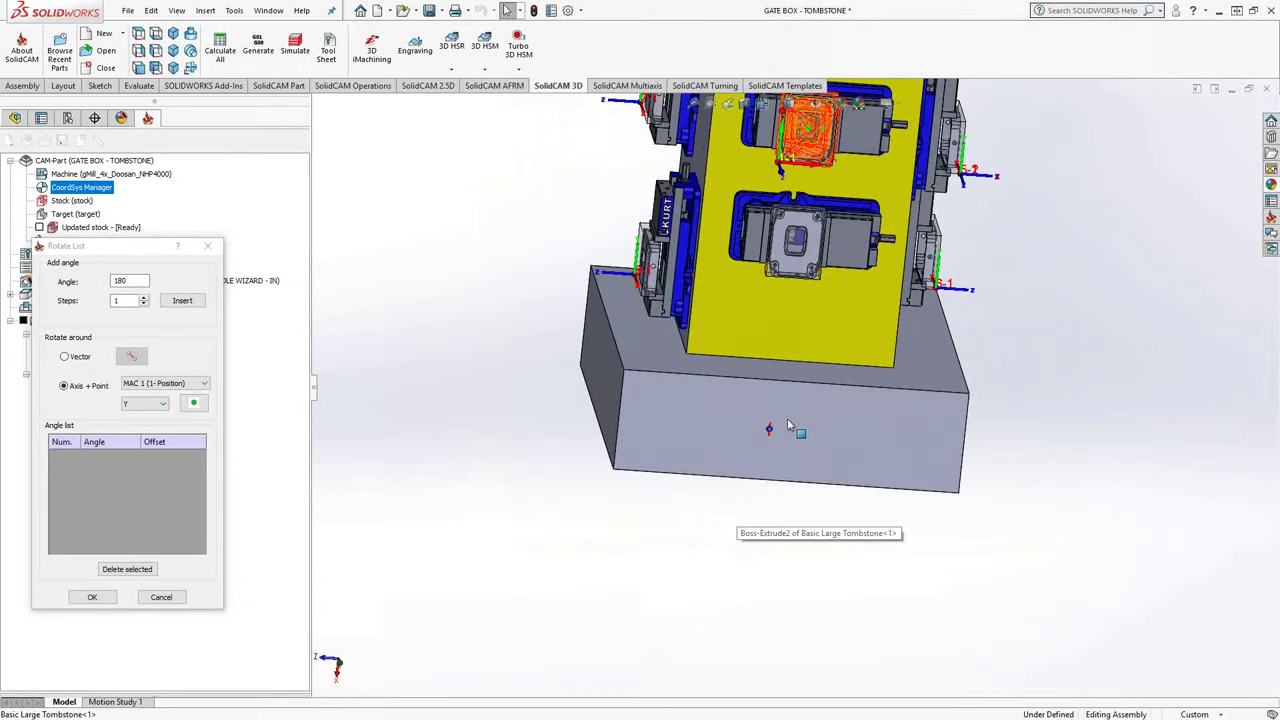
middle_click_drag(783, 447, 703, 447)
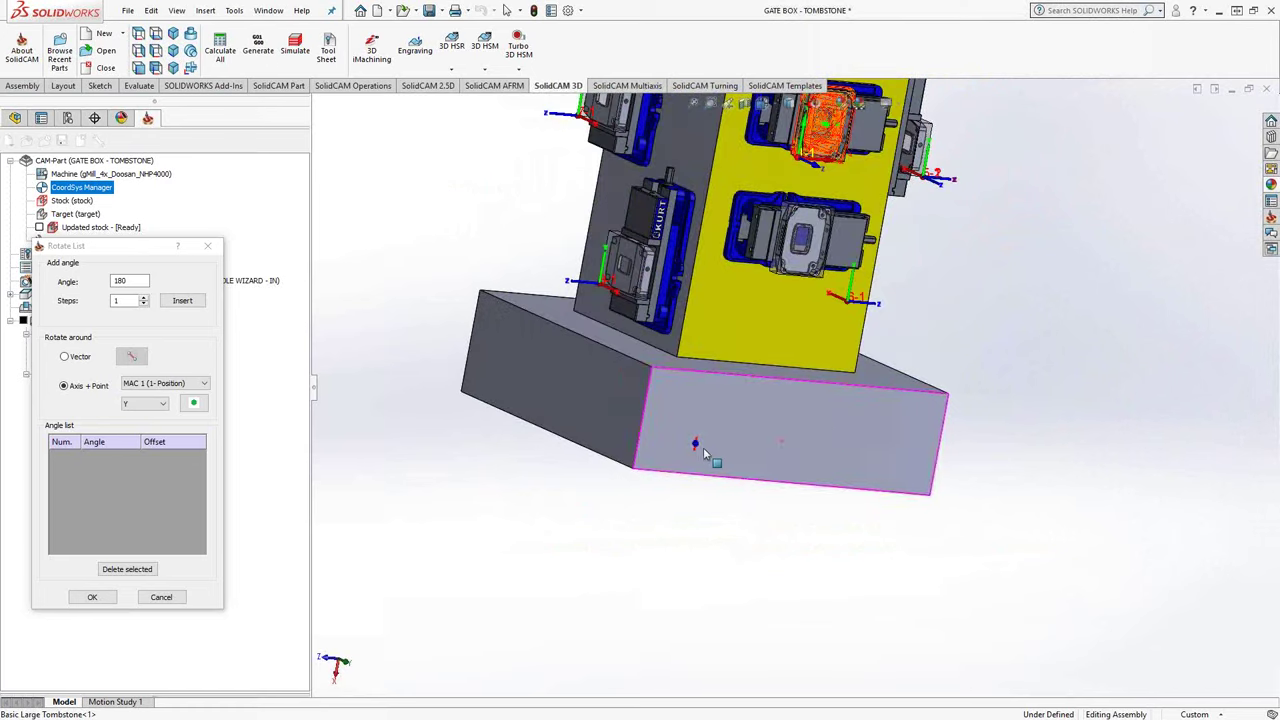
key("Down")
key("Down")
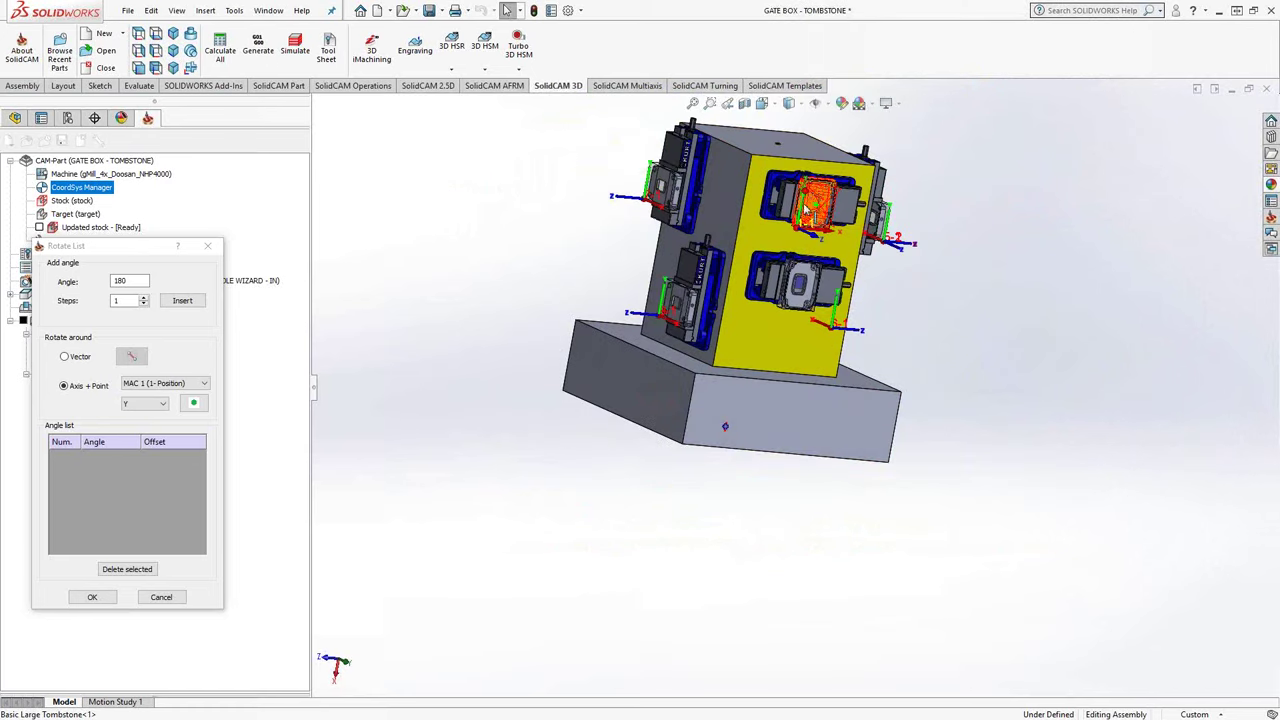
left_click(182, 301)
Confirm the rotation list and create the new coordinate systems copied from MAC 1.
left_click(92, 597)
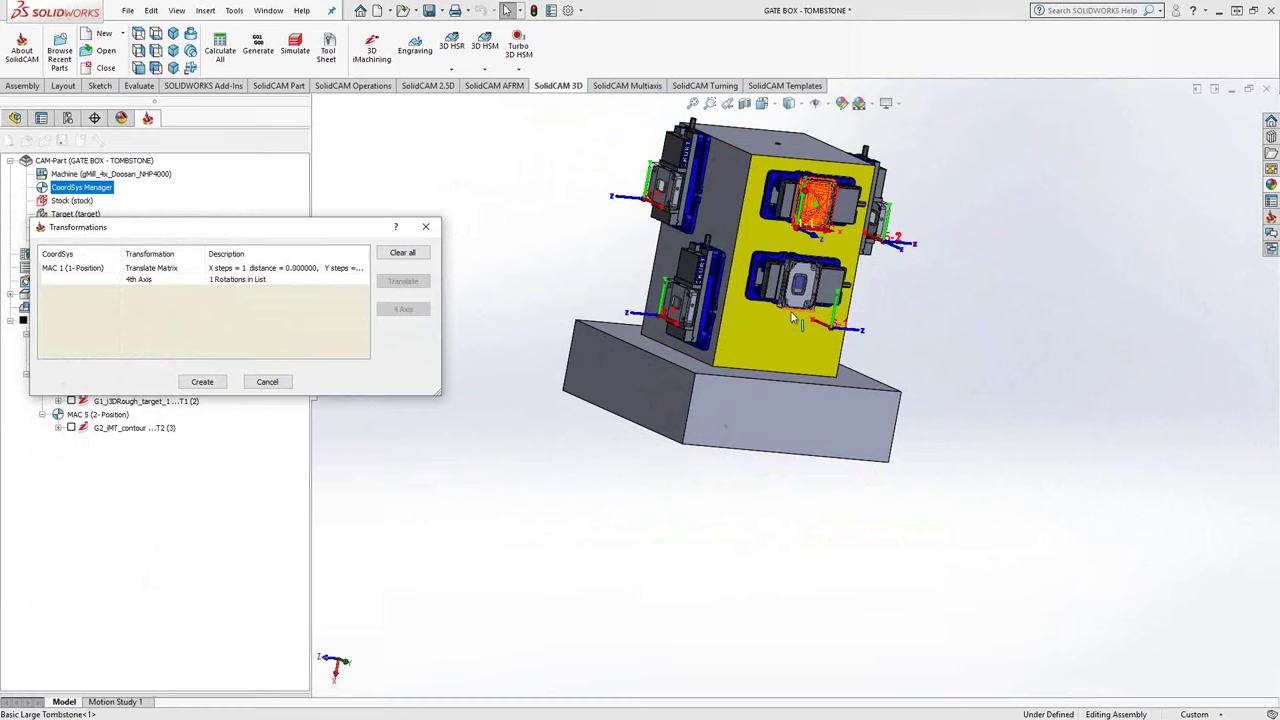
mouse_move(593, 371)
middle_mouse_down()
mouse_move(770, 398)
mouse_move(729, 232)
middle_mouse_up()
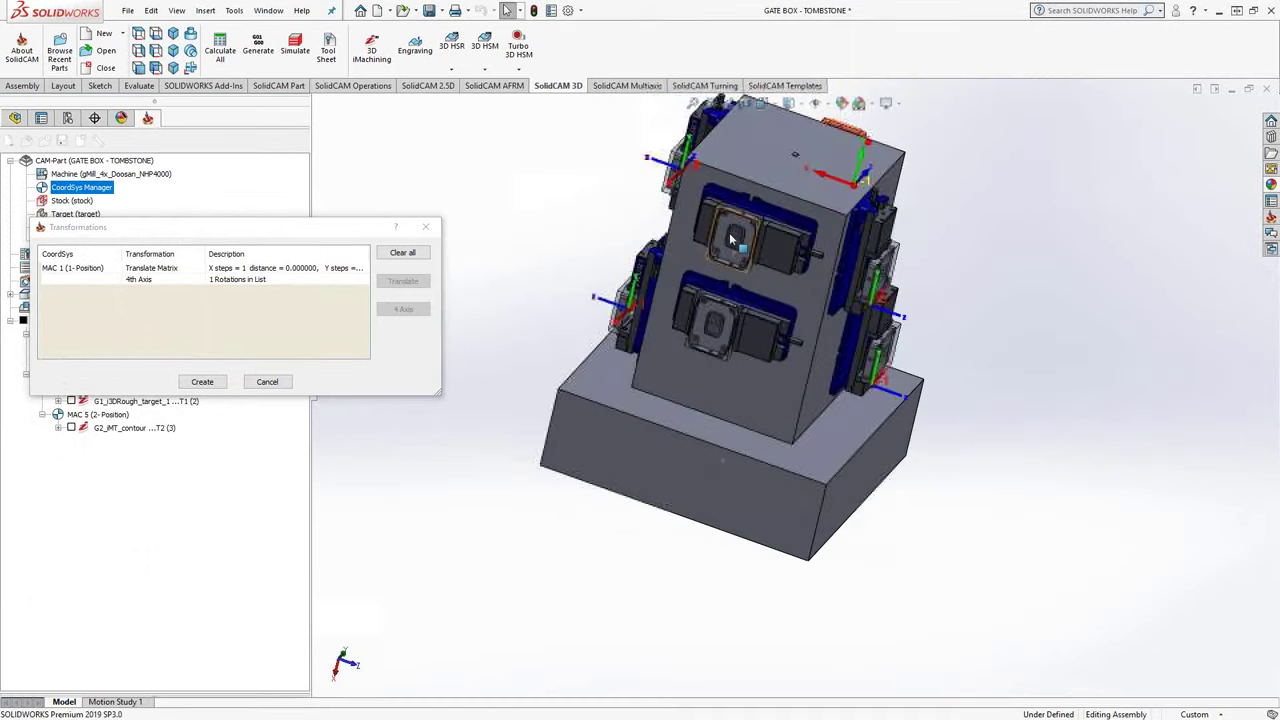
left_click(203, 382)
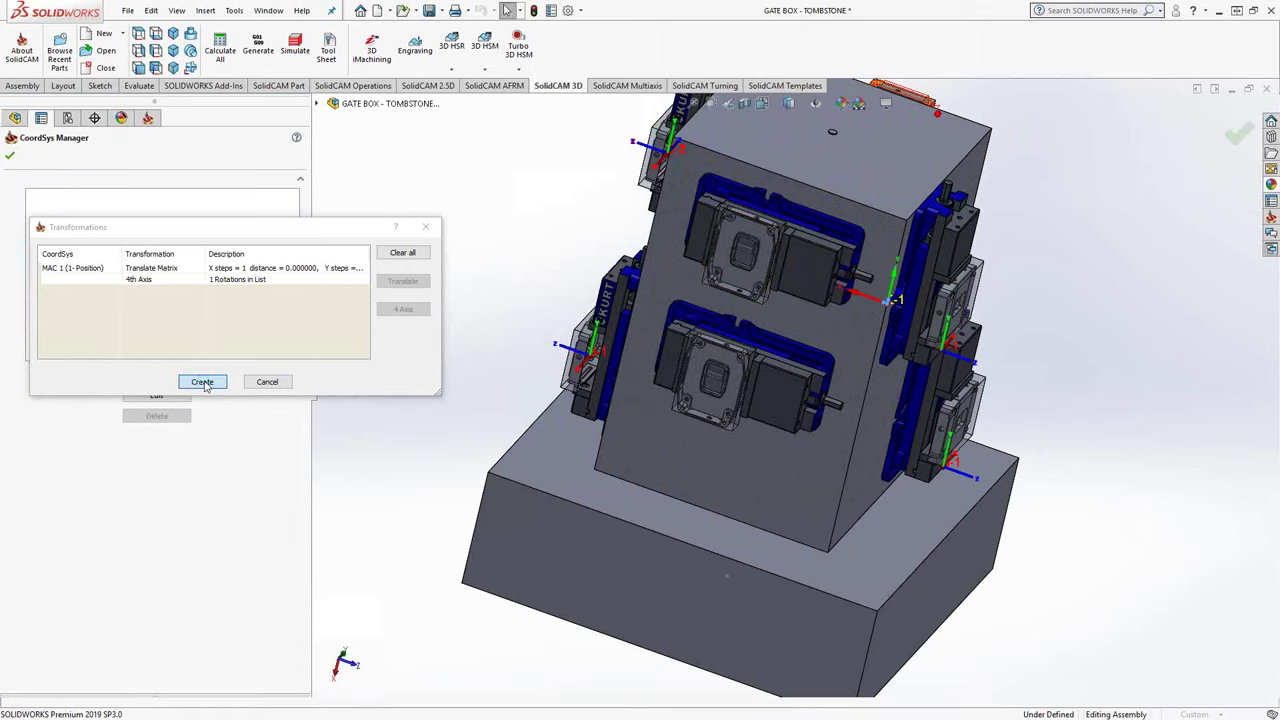
left_click(203, 382)
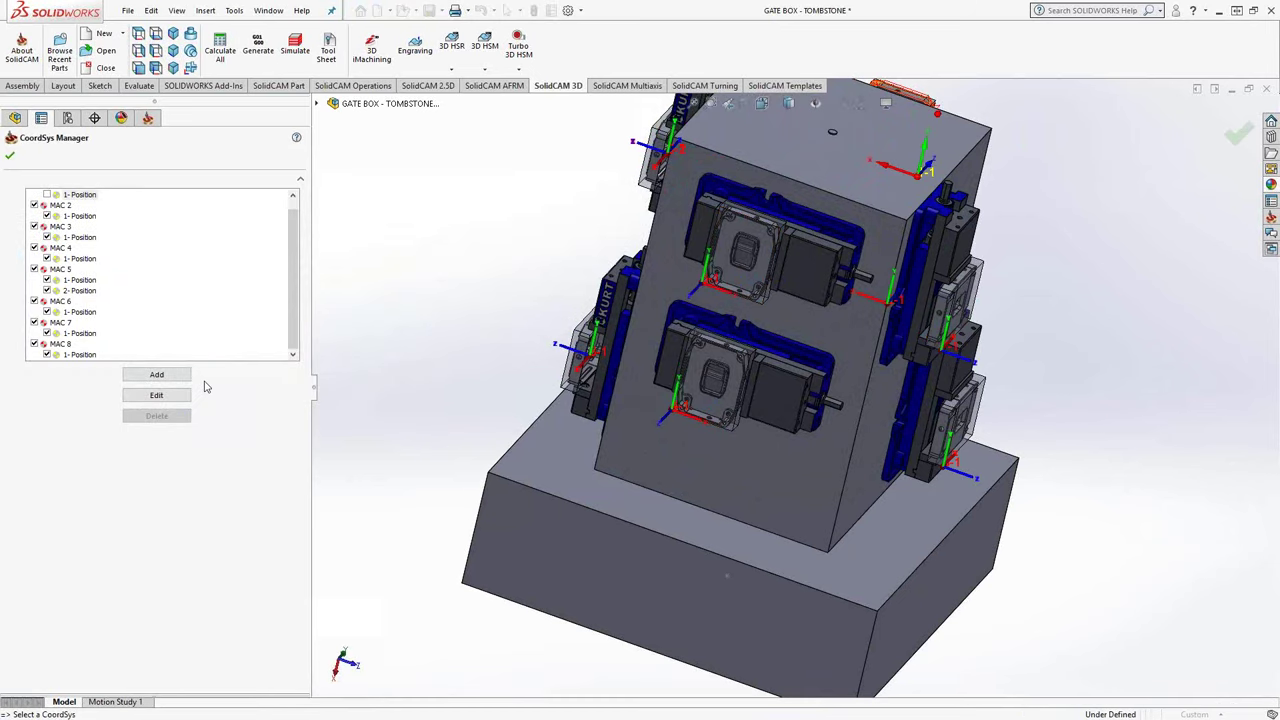
Hide the MAC 2, 4, 6, 7 and 8 coordinate system triads.
mouse_move(685, 420)
middle_mouse_down()
mouse_move(569, 313)
mouse_move(523, 340)
mouse_move(609, 366)
middle_mouse_up()
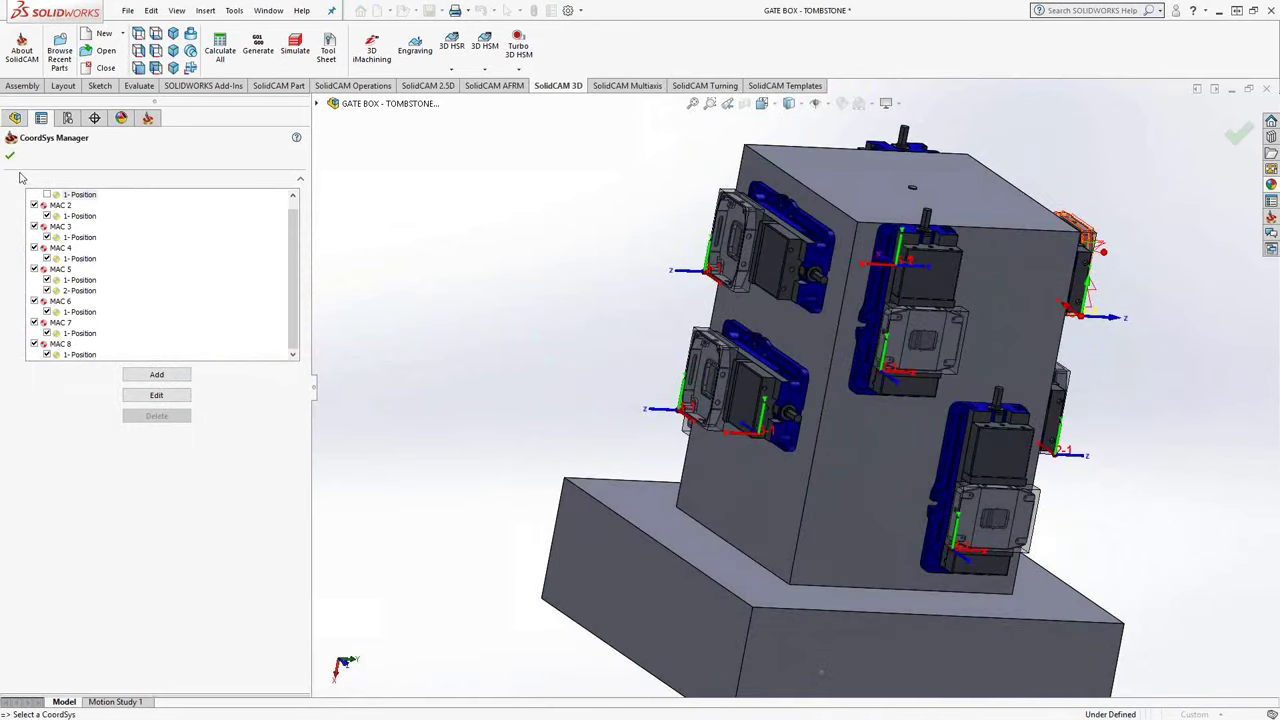
scroll(125, 257, "up", 1)
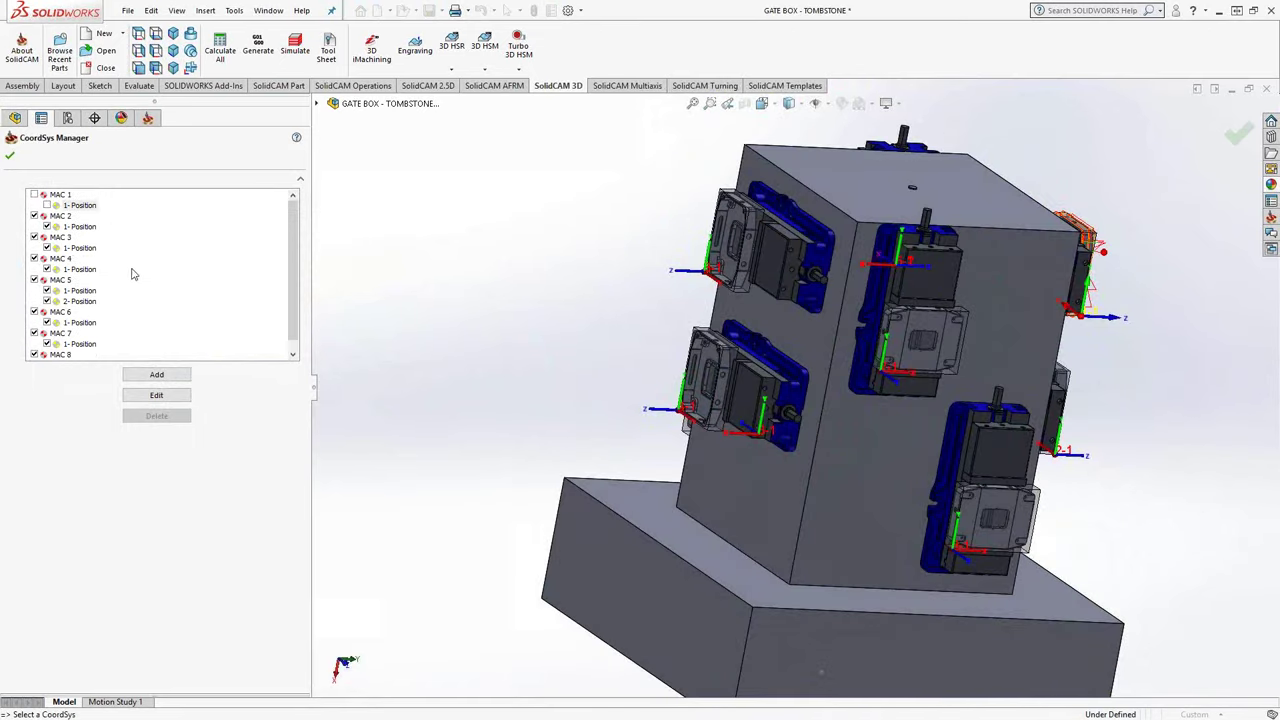
left_click(34, 216)
left_click(34, 259)
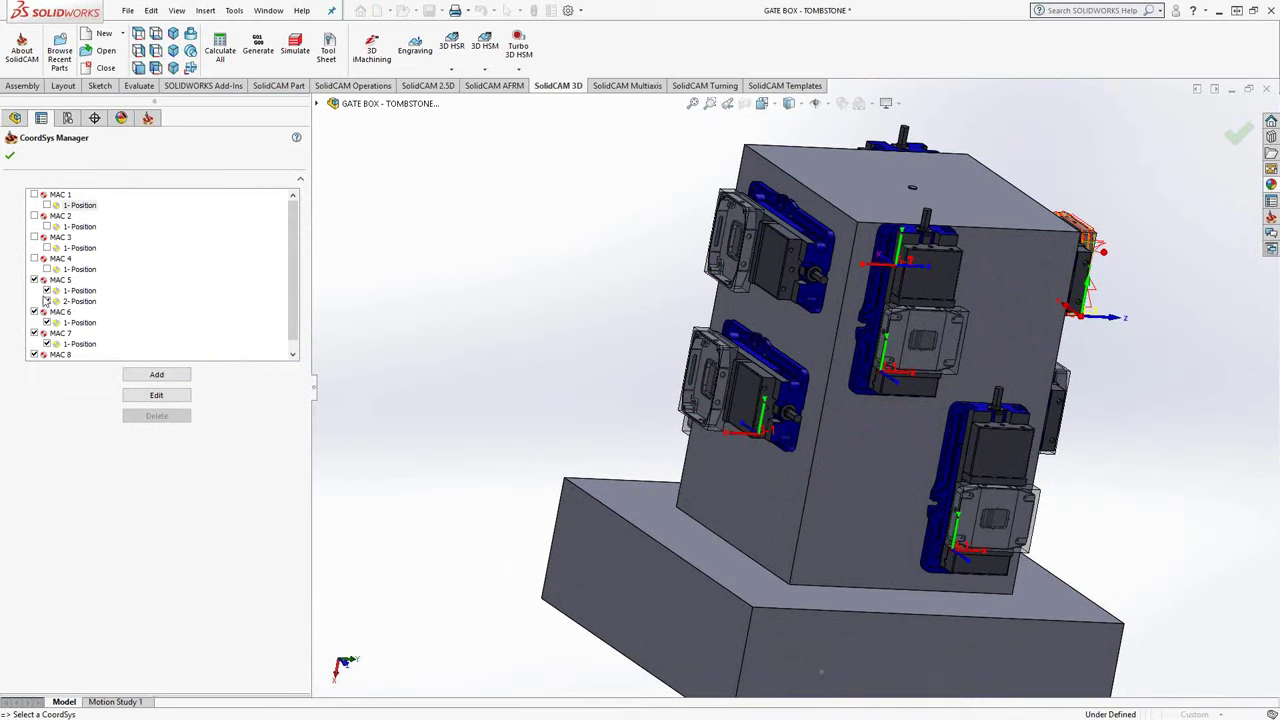
left_click(34, 312)
left_click(34, 333)
left_click(34, 355)
scroll(145, 333, "down", 1)
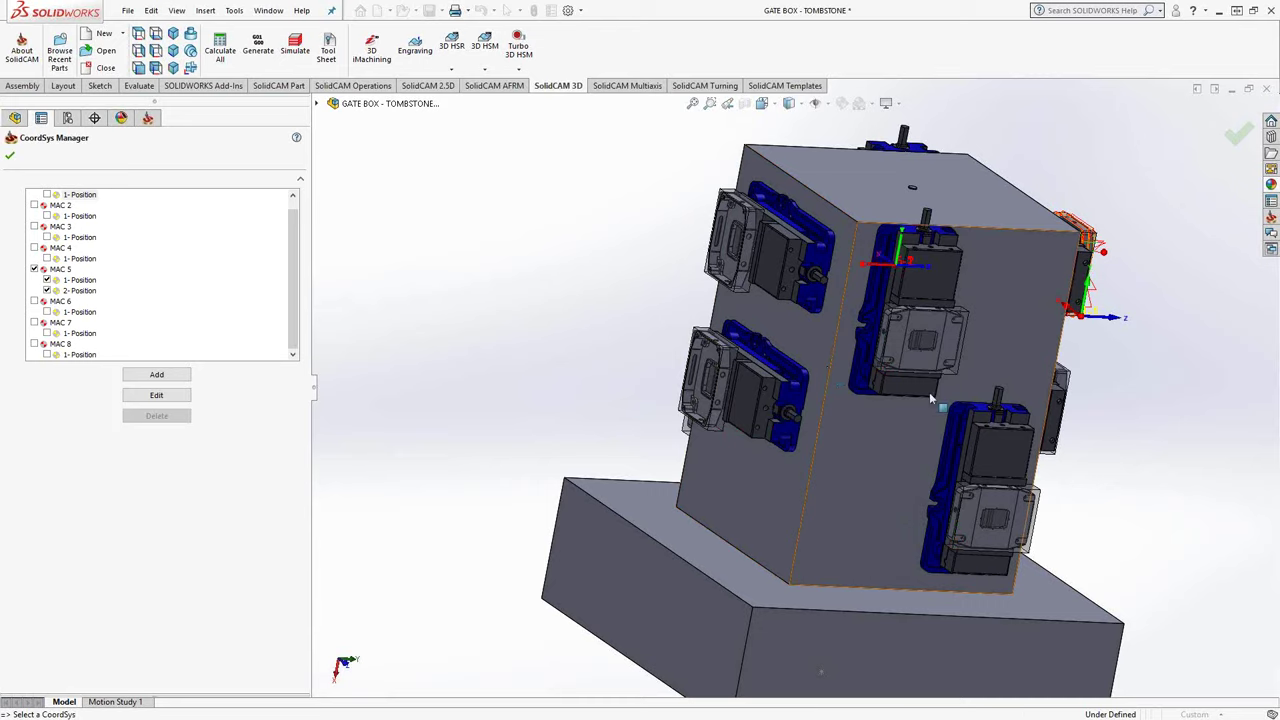
Orbit and zoom around the tombstone to inspect the new coordinate systems on the fixtures.
mouse_move(929, 392)
middle_mouse_down()
mouse_move(870, 311)
mouse_move(1003, 405)
middle_mouse_up()
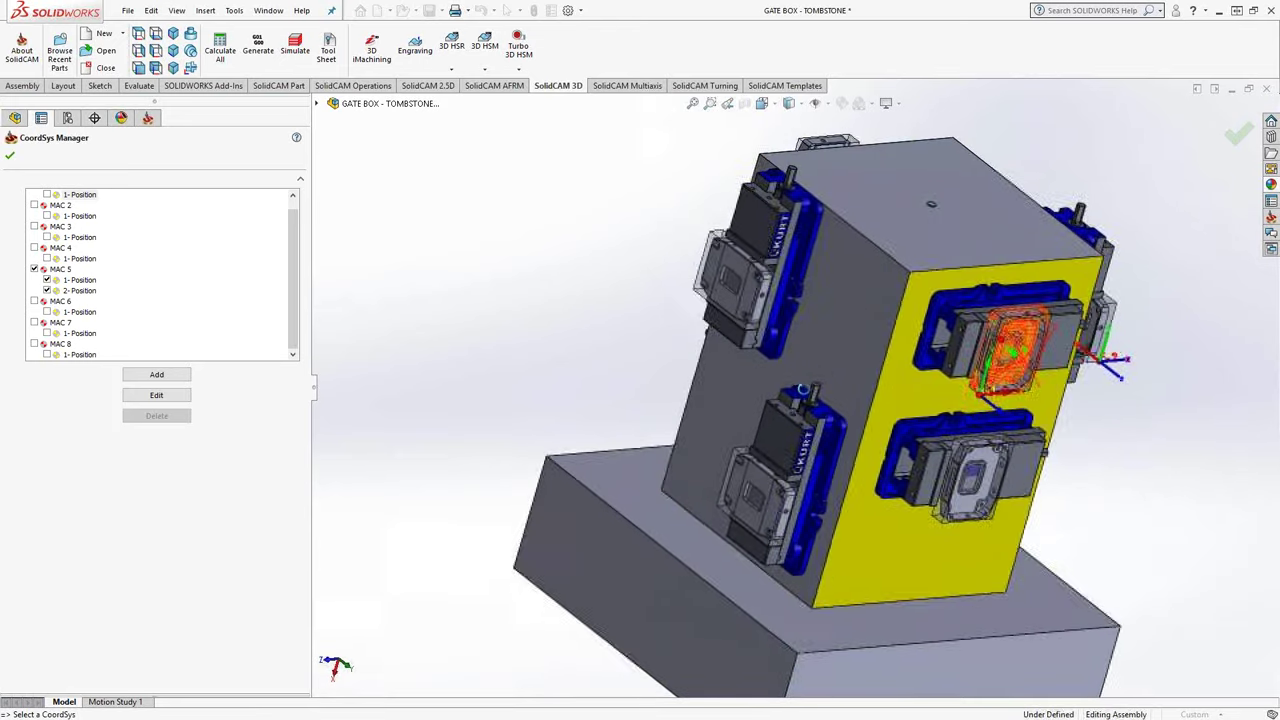
scroll(1003, 405, "down", 3)
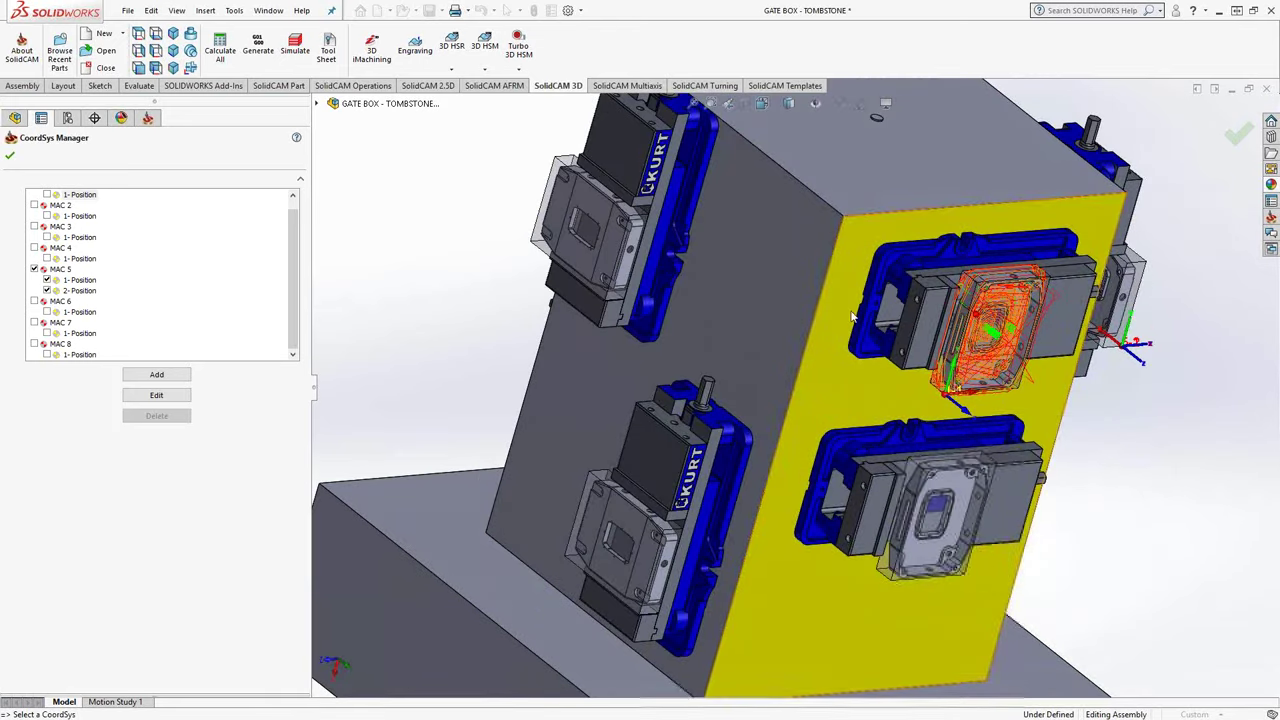
middle_click_drag(1155, 468, 1190, 400)
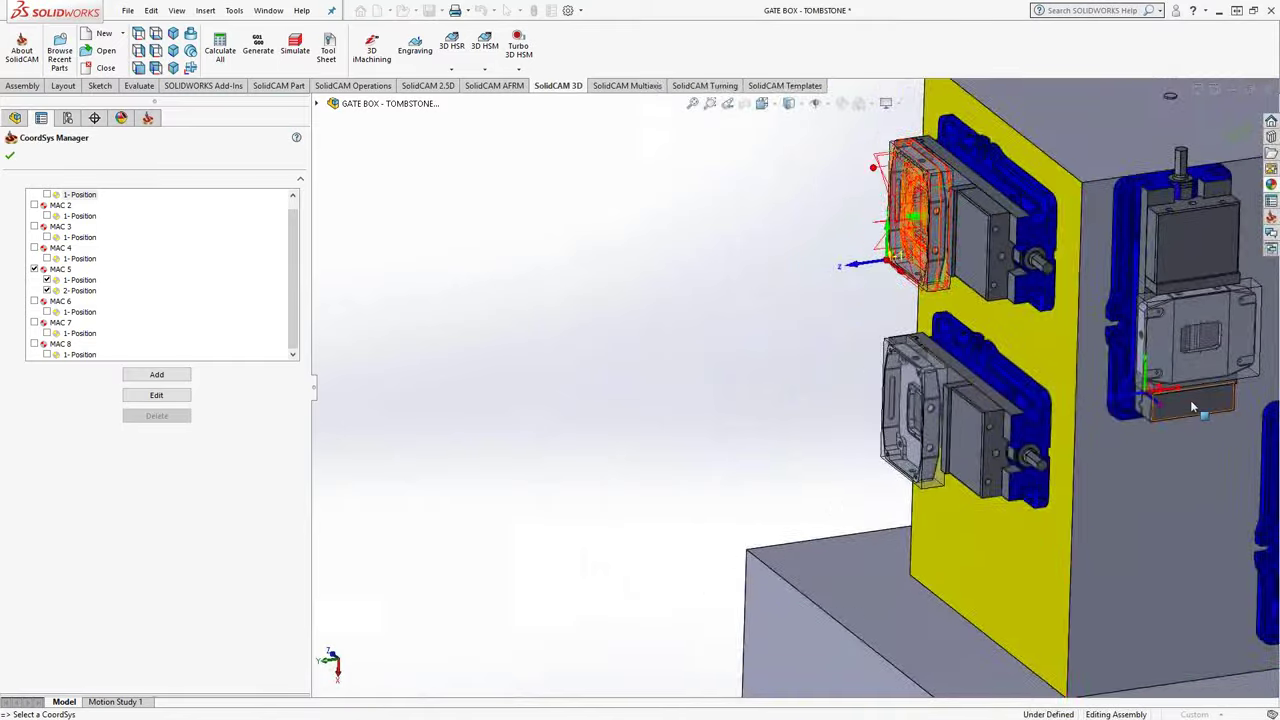
scroll(1083, 397, "down", 5)
scroll(1083, 397, "down", 2)
middle_click_drag(1074, 371, 959, 264)
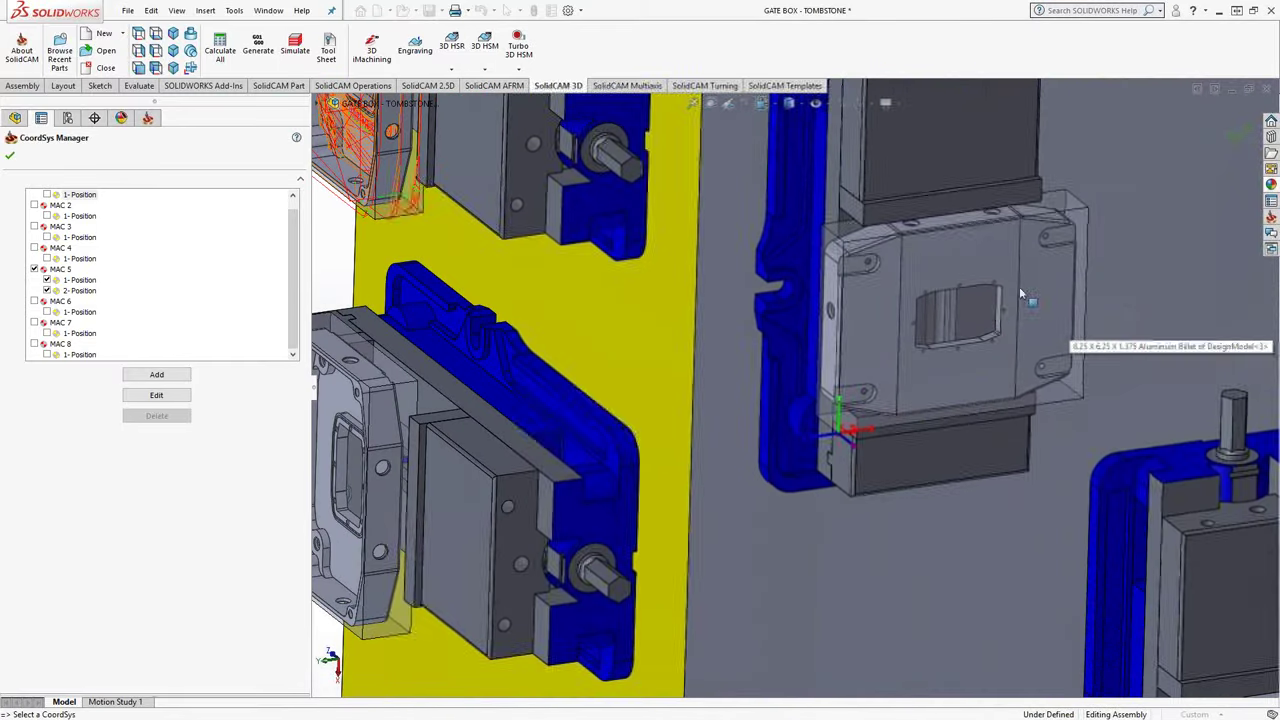
scroll(950, 330, "up", 2)
scroll(941, 386, "up", 5)
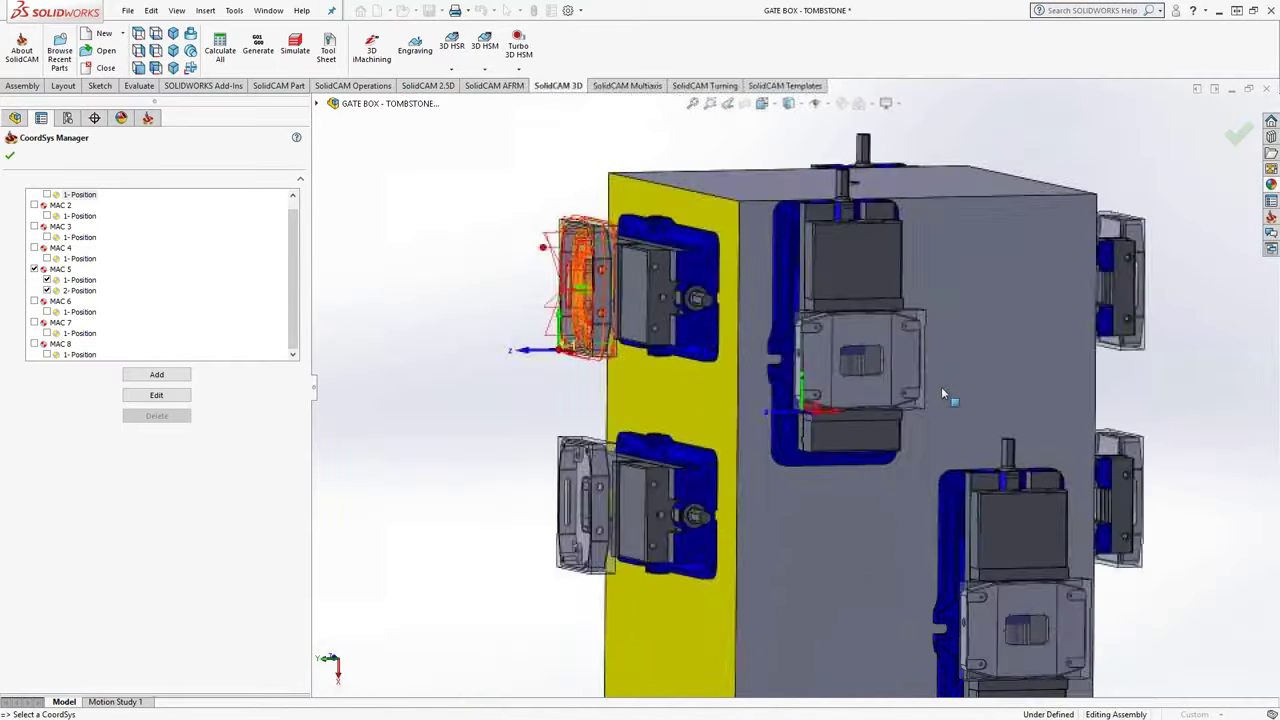
middle_click_drag(851, 434, 858, 428)
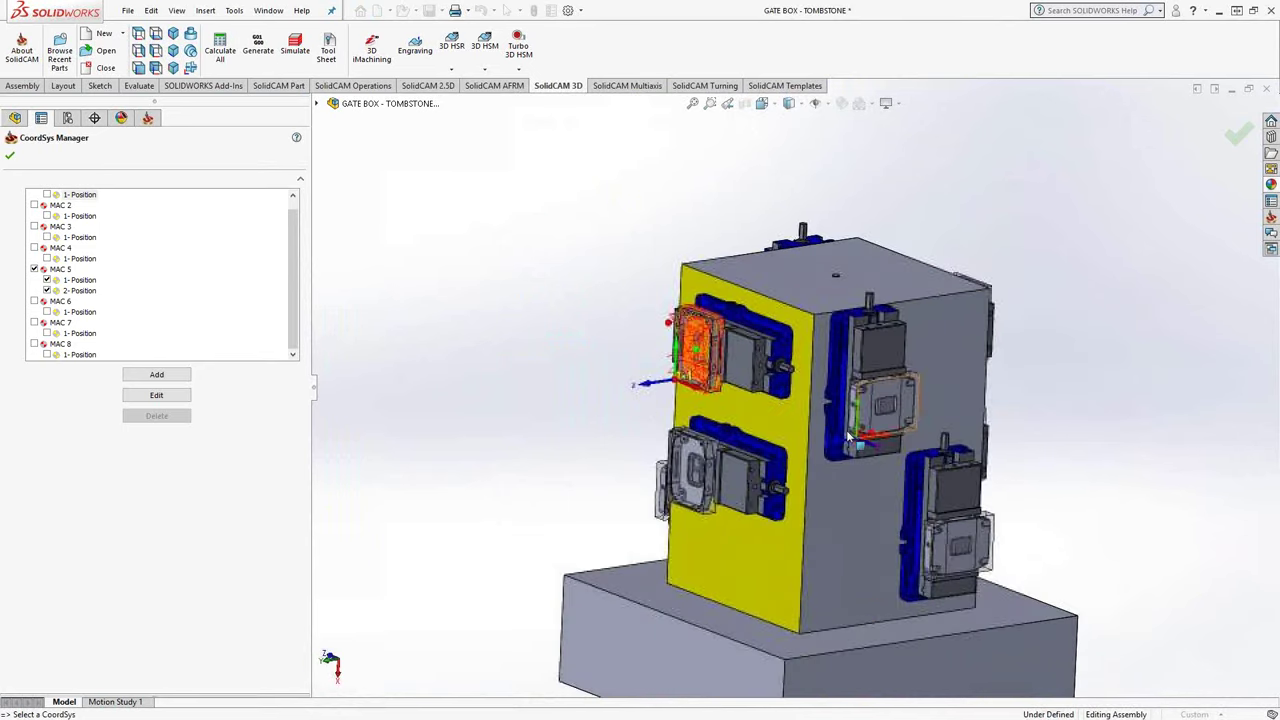
scroll(858, 428, "down", 3)
scroll(858, 428, "down", 2)
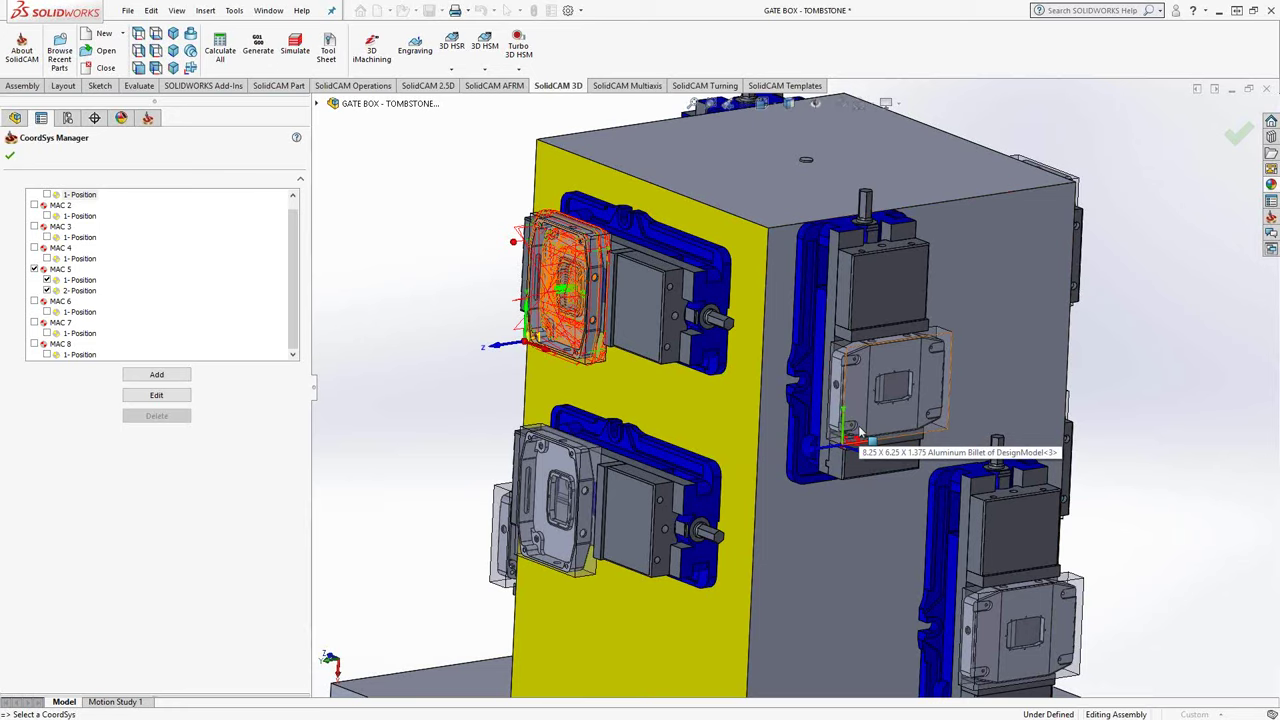
scroll(858, 430, "up", 2)
scroll(858, 430, "up", 2)
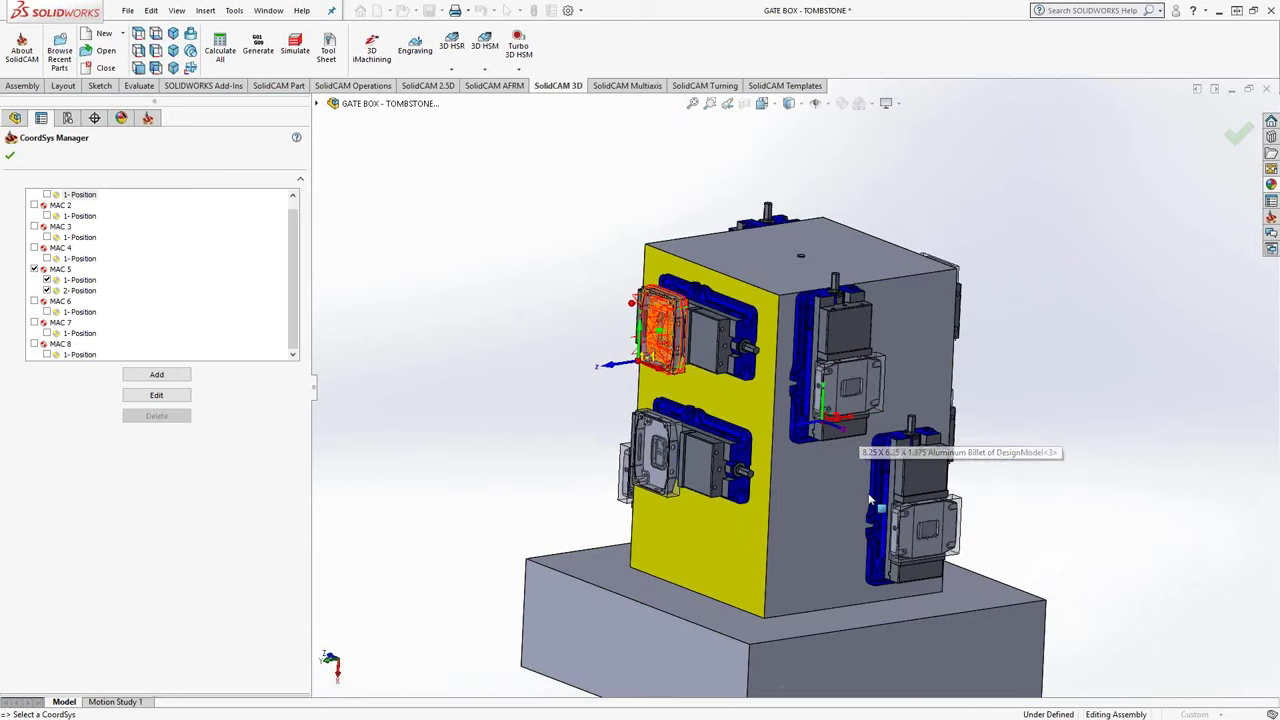
middle_click_drag(836, 466, 600, 374)
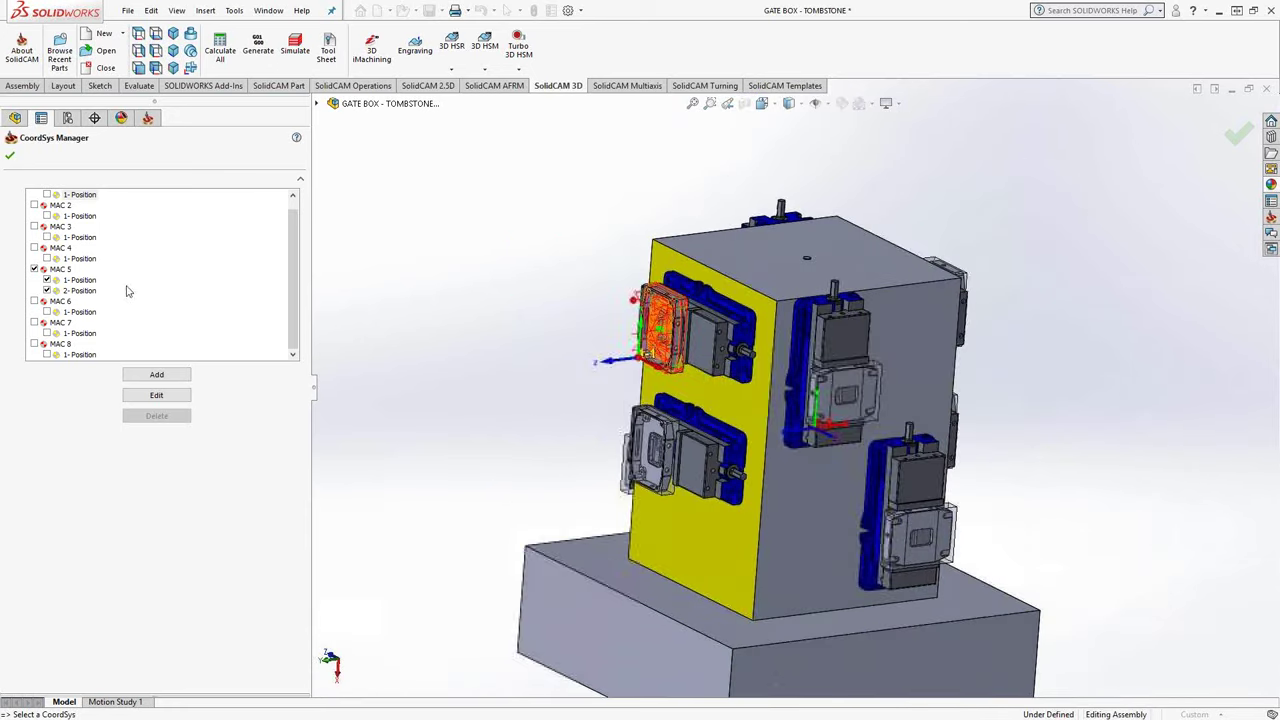
Show MAC 6, 7 and 8 again, close the CoordSys Manager, and reopen the first roughing operation.
left_click(34, 301)
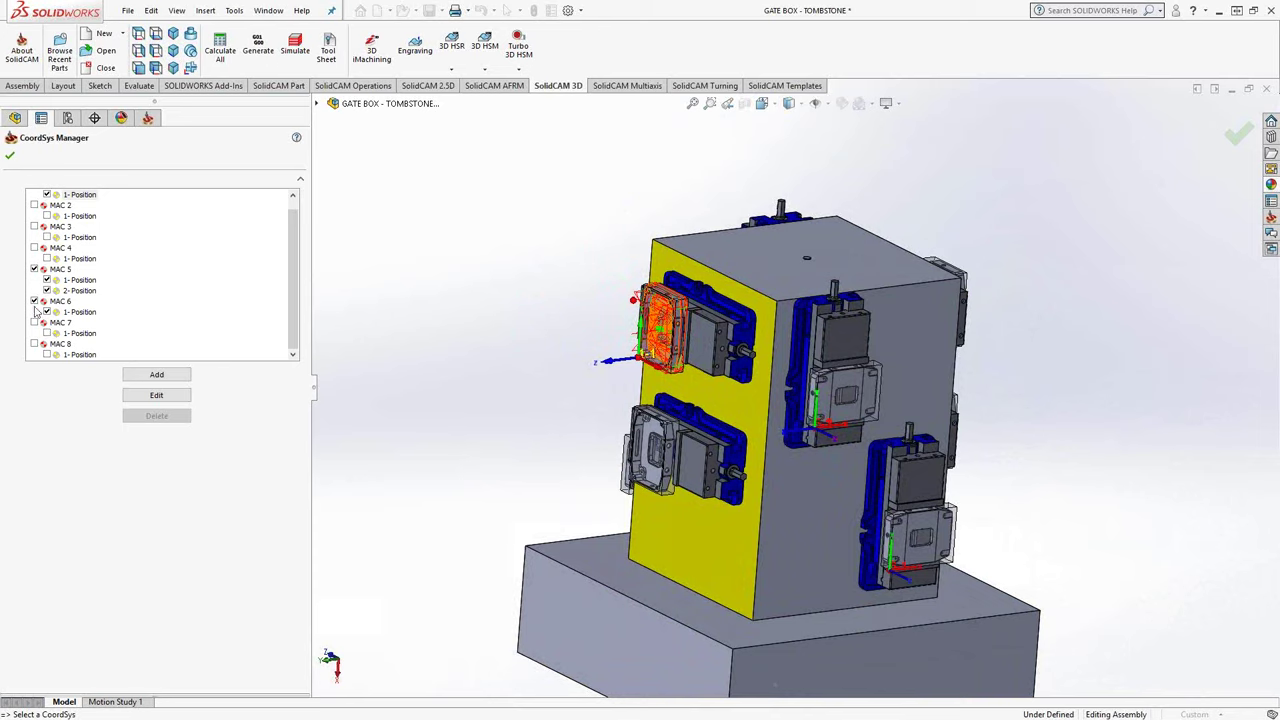
left_click(34, 343)
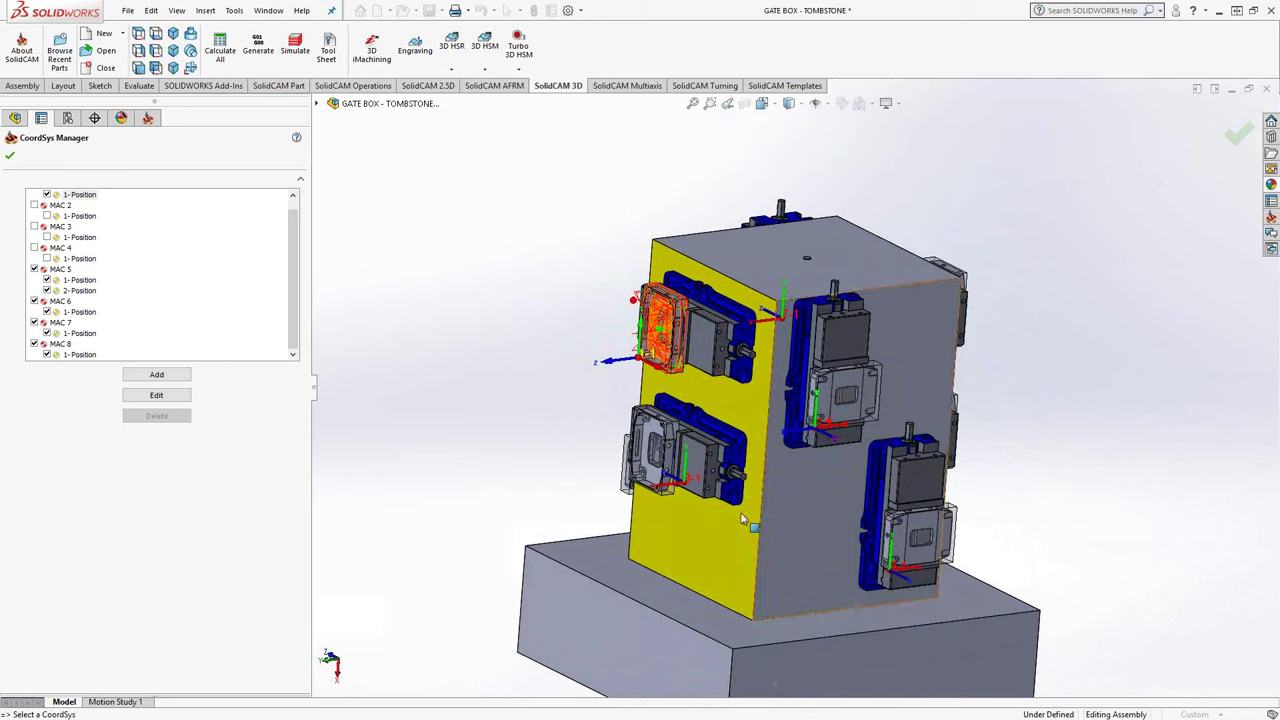
middle_click_drag(559, 451, 832, 509)
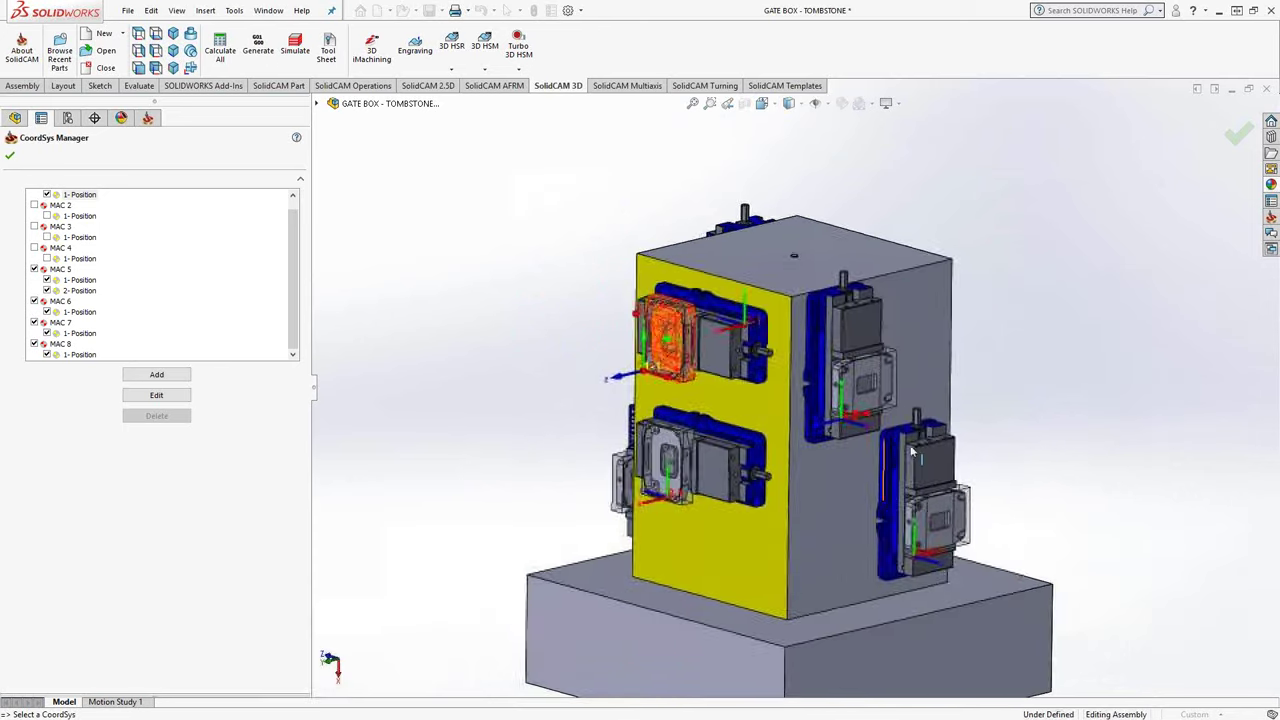
scroll(931, 438, "down", 5)
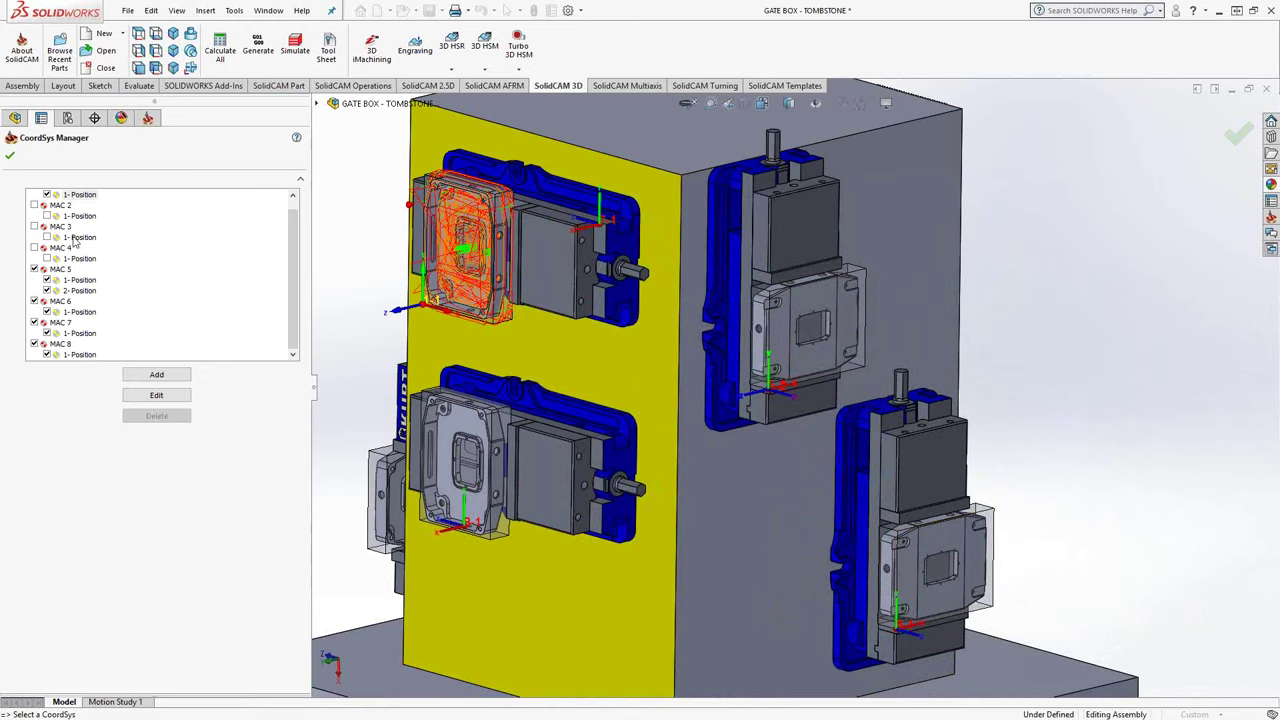
left_click(10, 155)
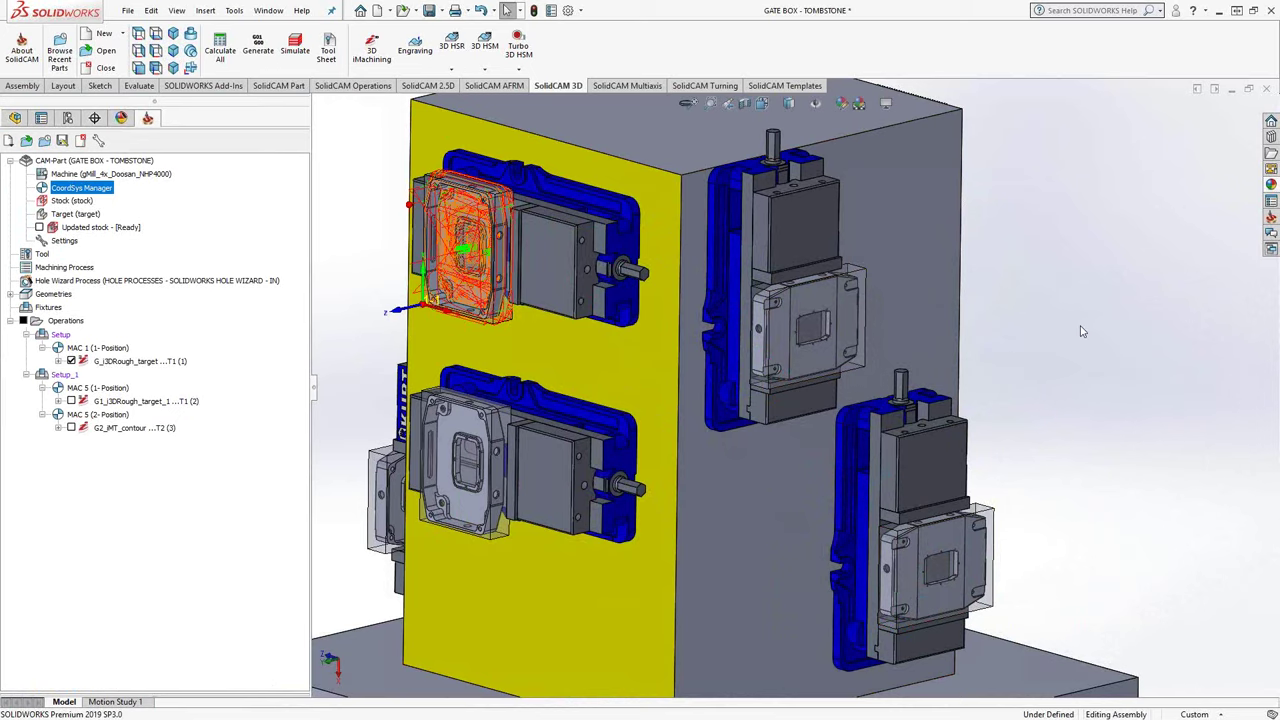
key("f")
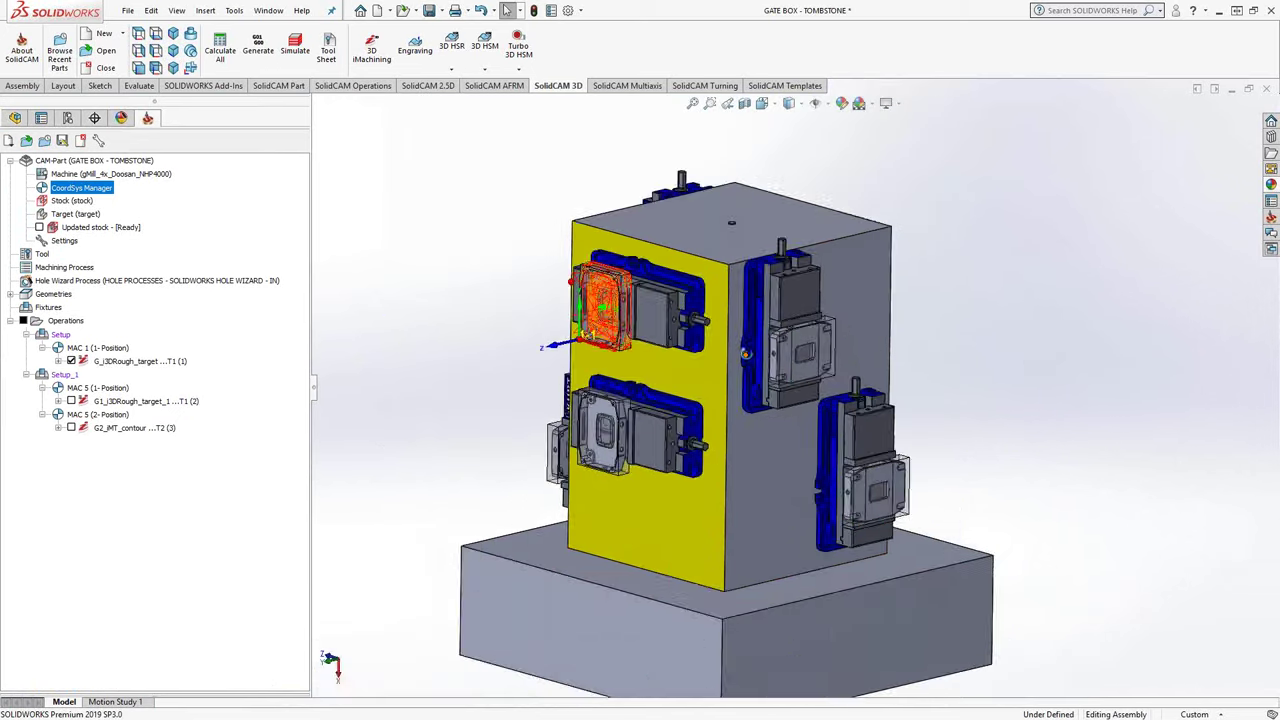
mouse_move(745, 352)
middle_mouse_down()
mouse_move(909, 366)
mouse_move(897, 400)
middle_mouse_up()
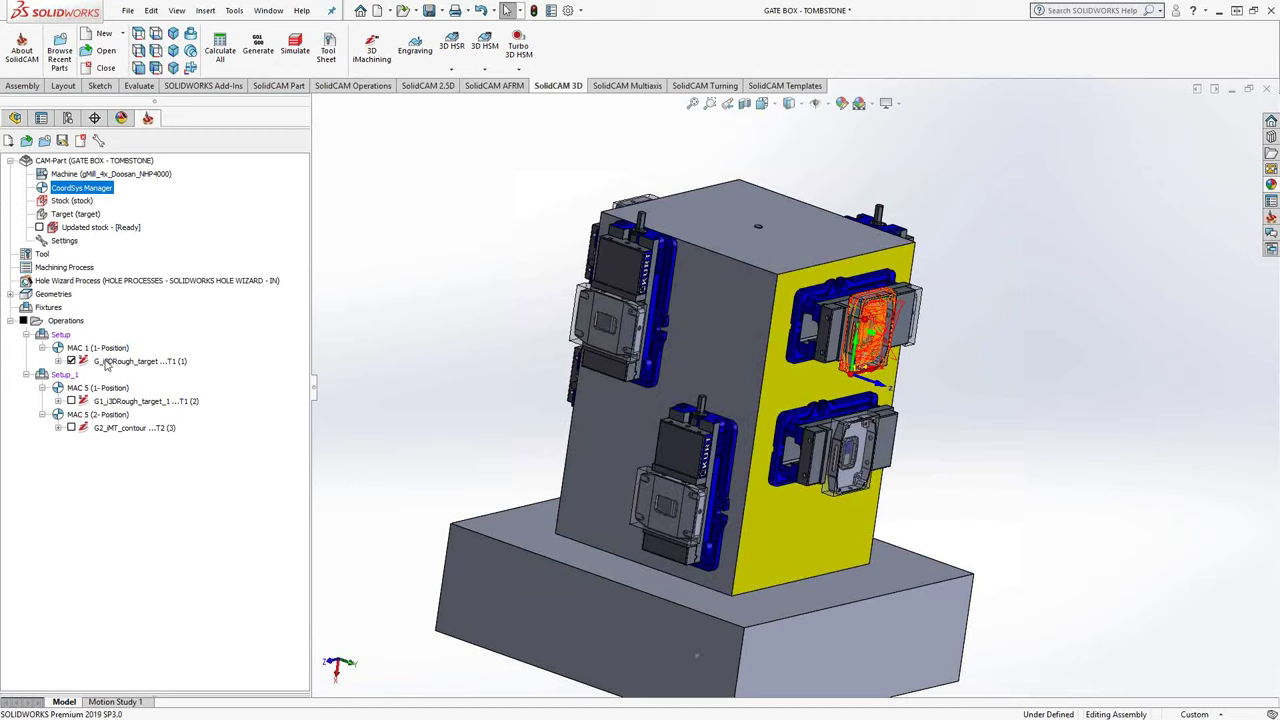
double_click(104, 362)
Copy the first roughing operation from MAC 1 onto MAC 2, 3 and 4, keeping the original, and save.
right_click(104, 361)
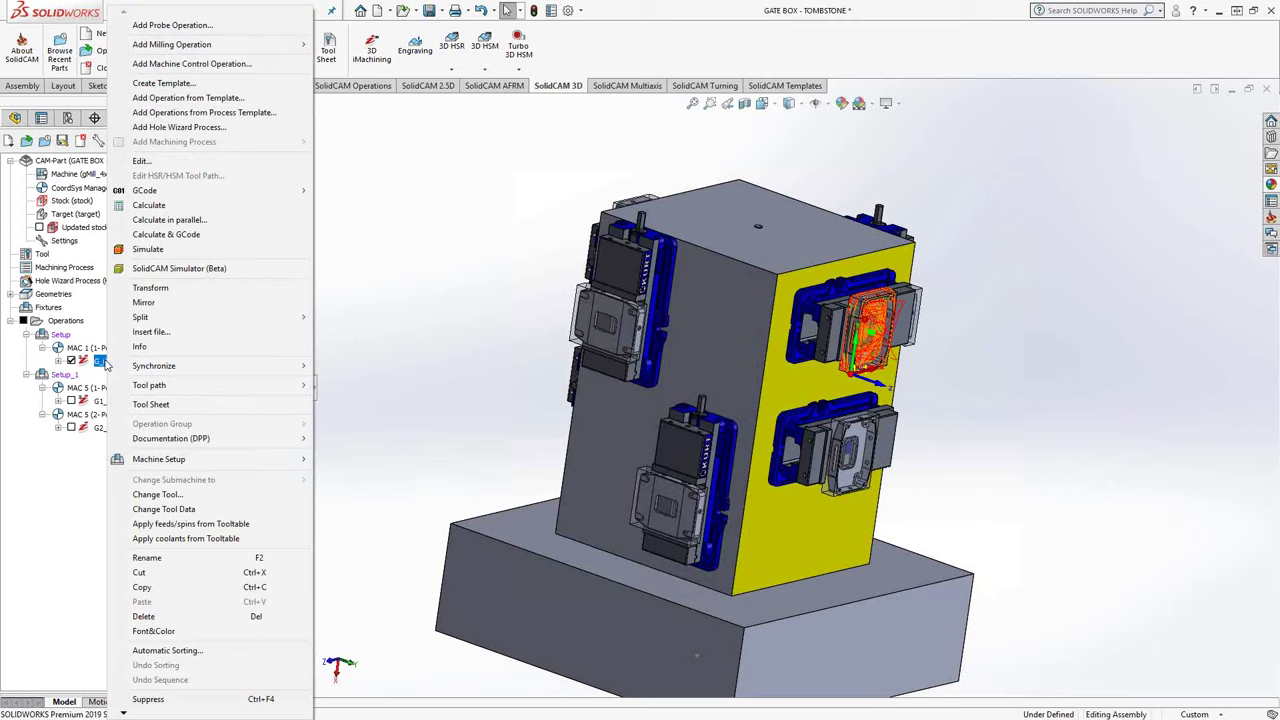
left_click(170, 287)
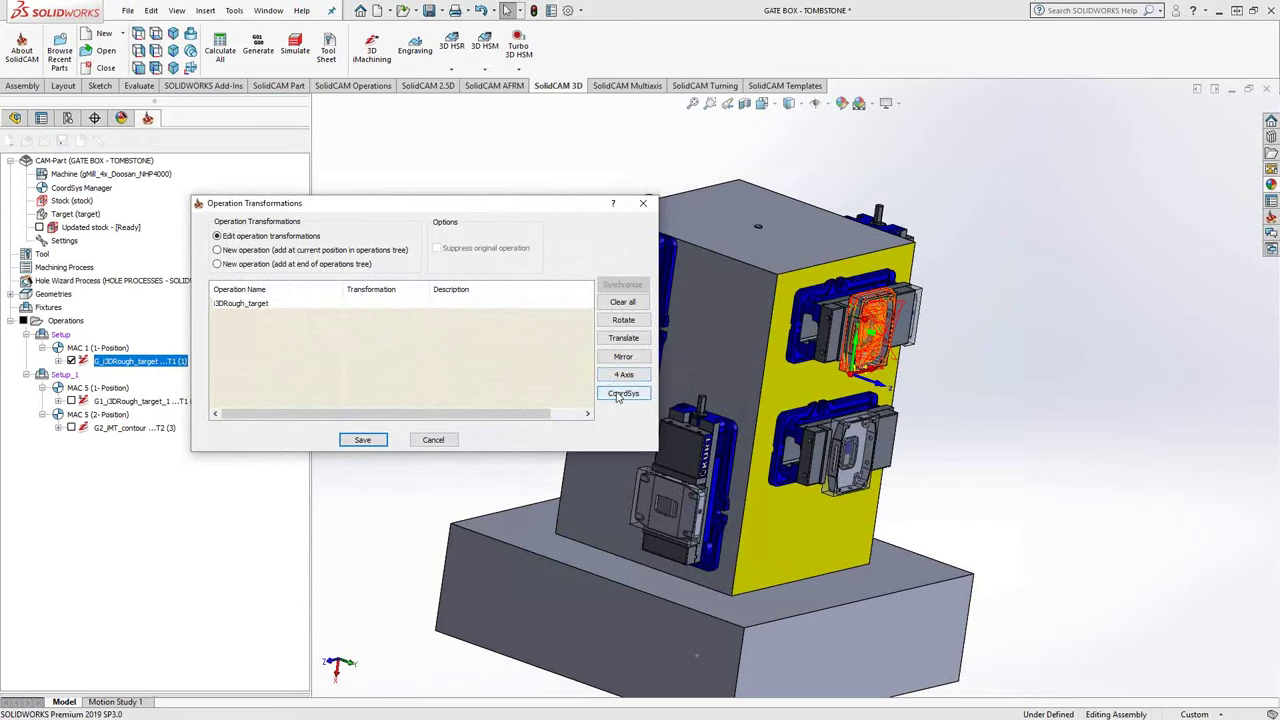
left_click(620, 393)
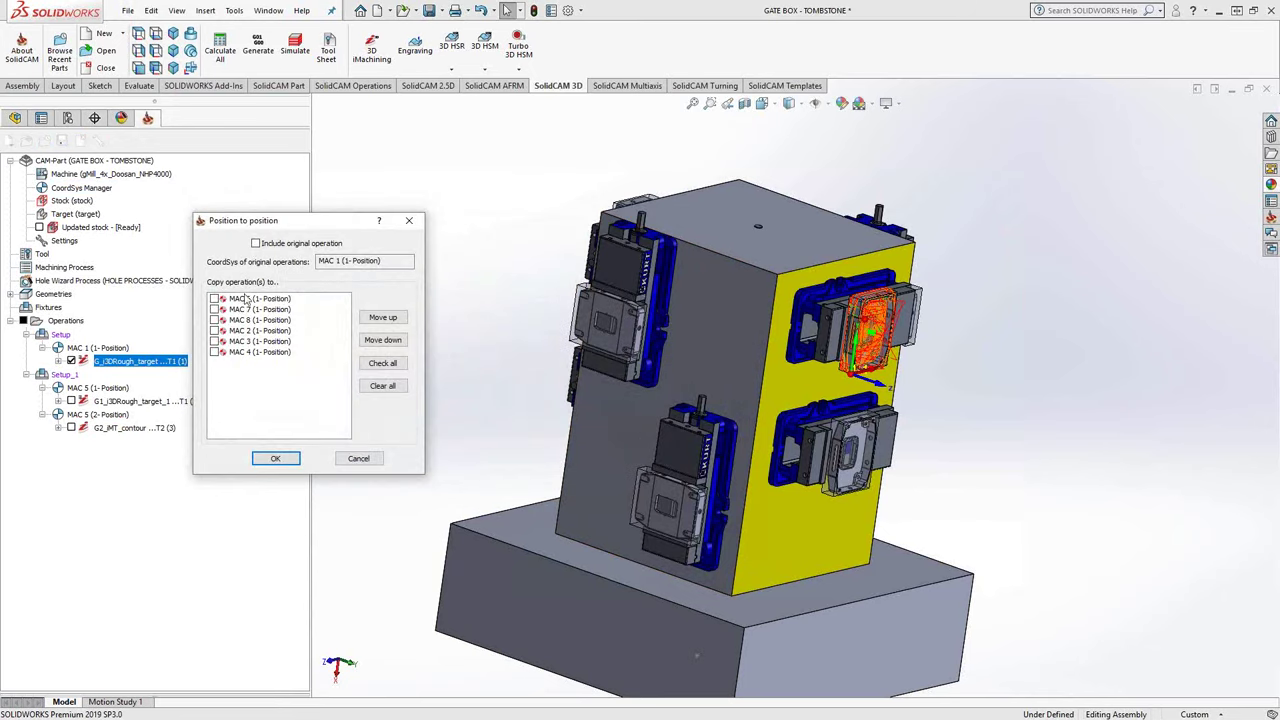
left_click(256, 243)
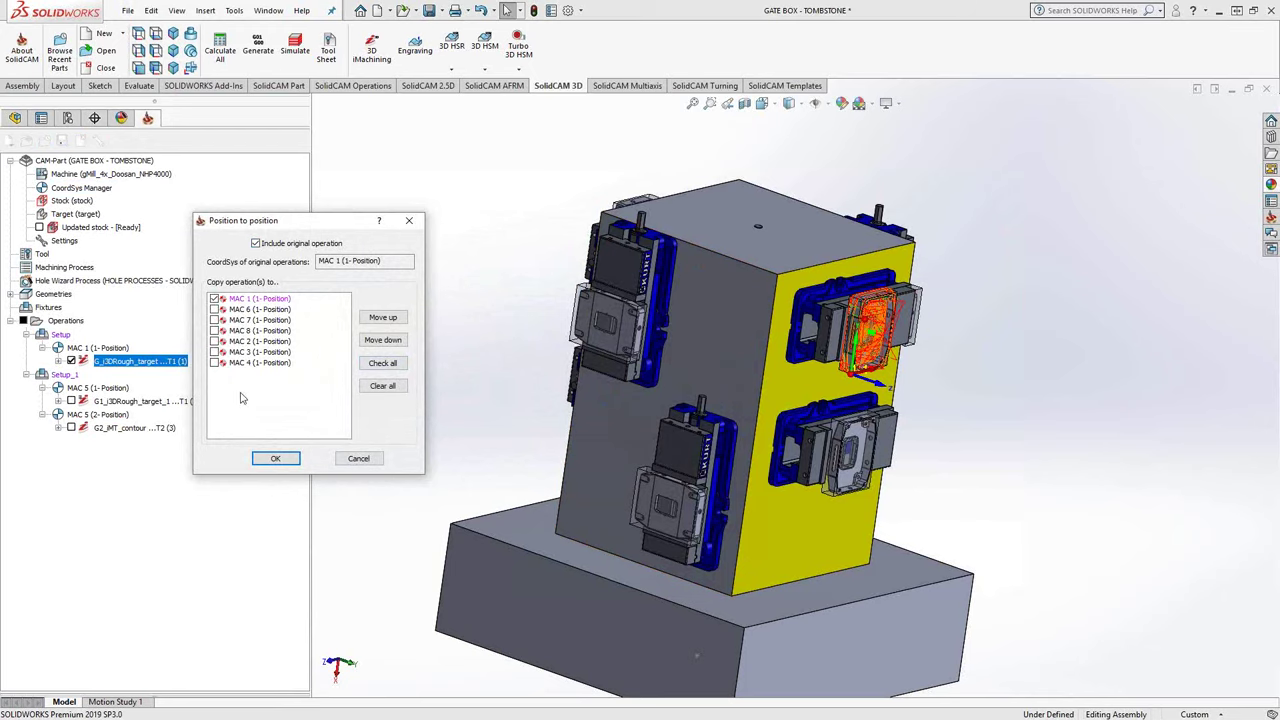
left_click(214, 341)
left_click(214, 352)
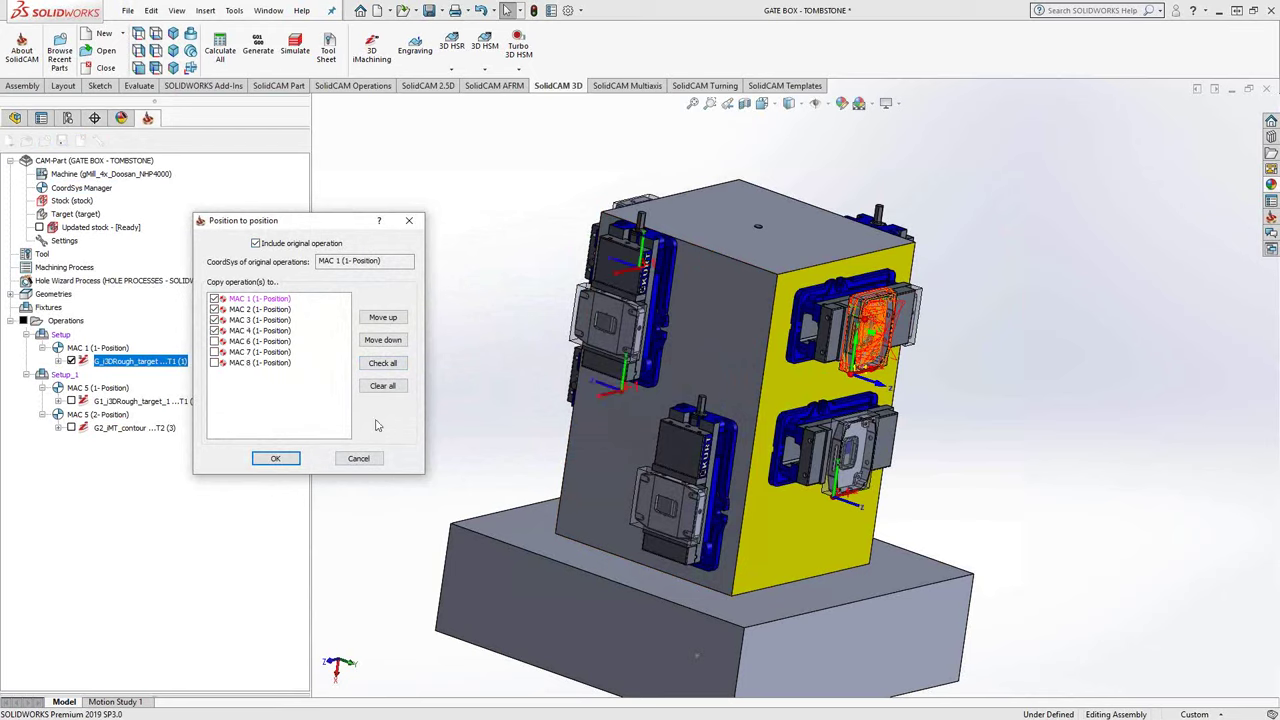
left_click(265, 458)
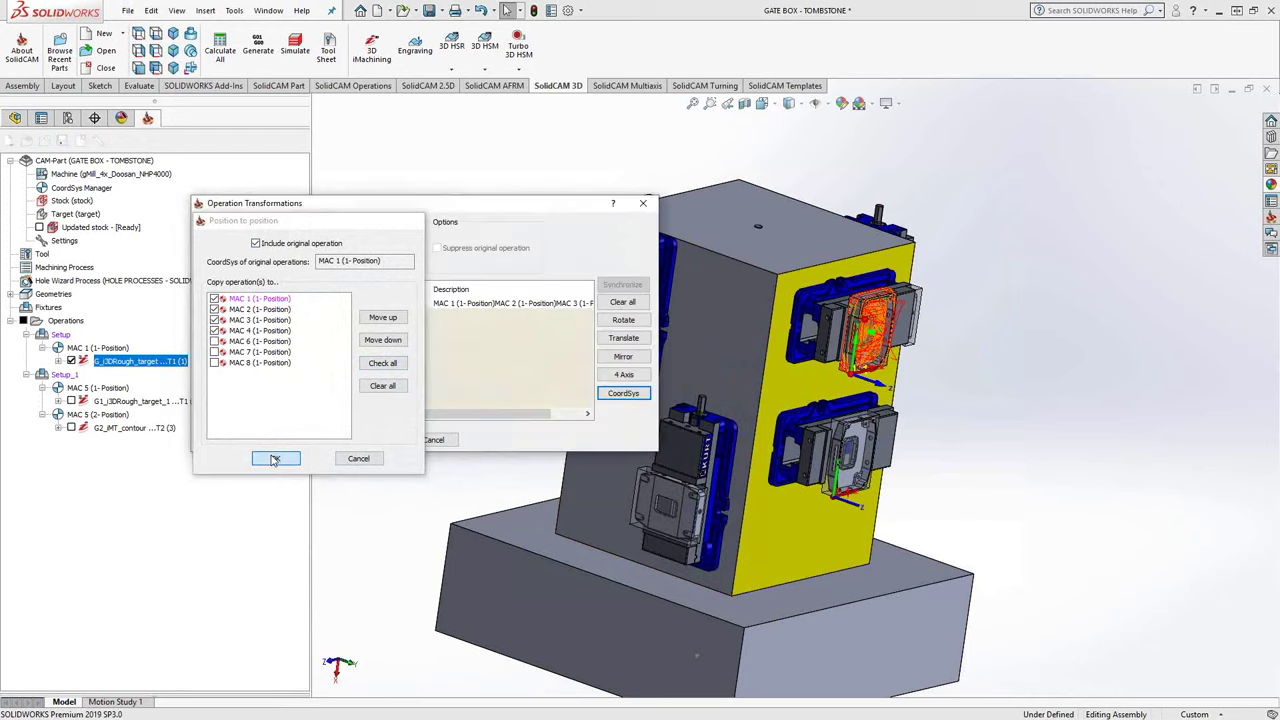
left_click(380, 440)
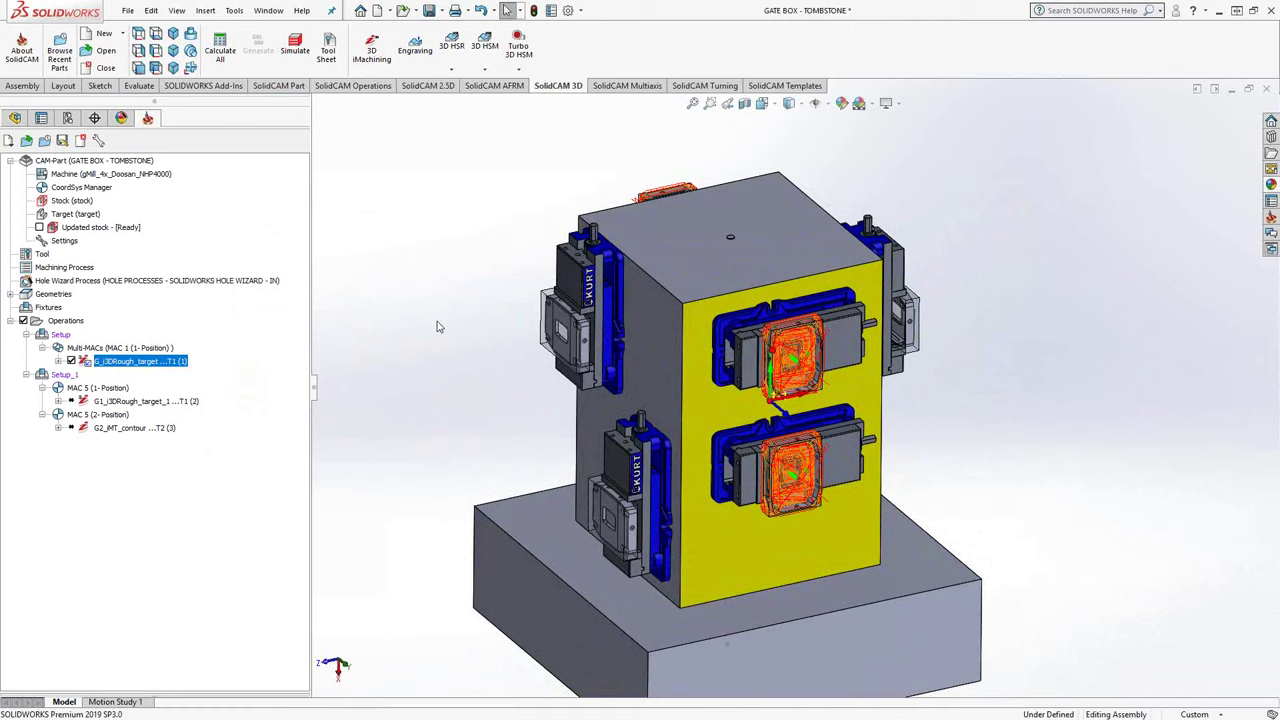
Hide the front Multi-MACs roughing toolpaths and turn to the tombstone's MAC 5 side.
left_click(72, 362)
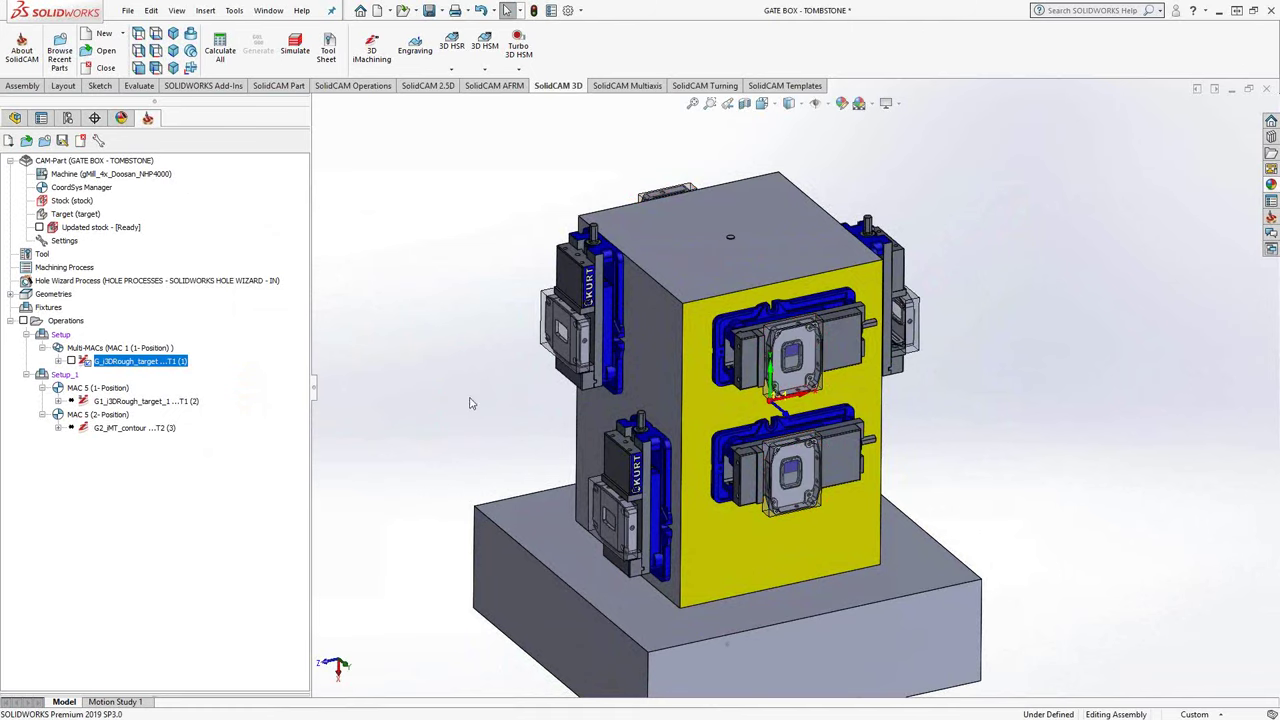
mouse_move(473, 403)
middle_mouse_down()
mouse_move(771, 427)
mouse_move(784, 386)
middle_mouse_up()
scroll(784, 386, "down", 5)
scroll(784, 382, "down", 2)
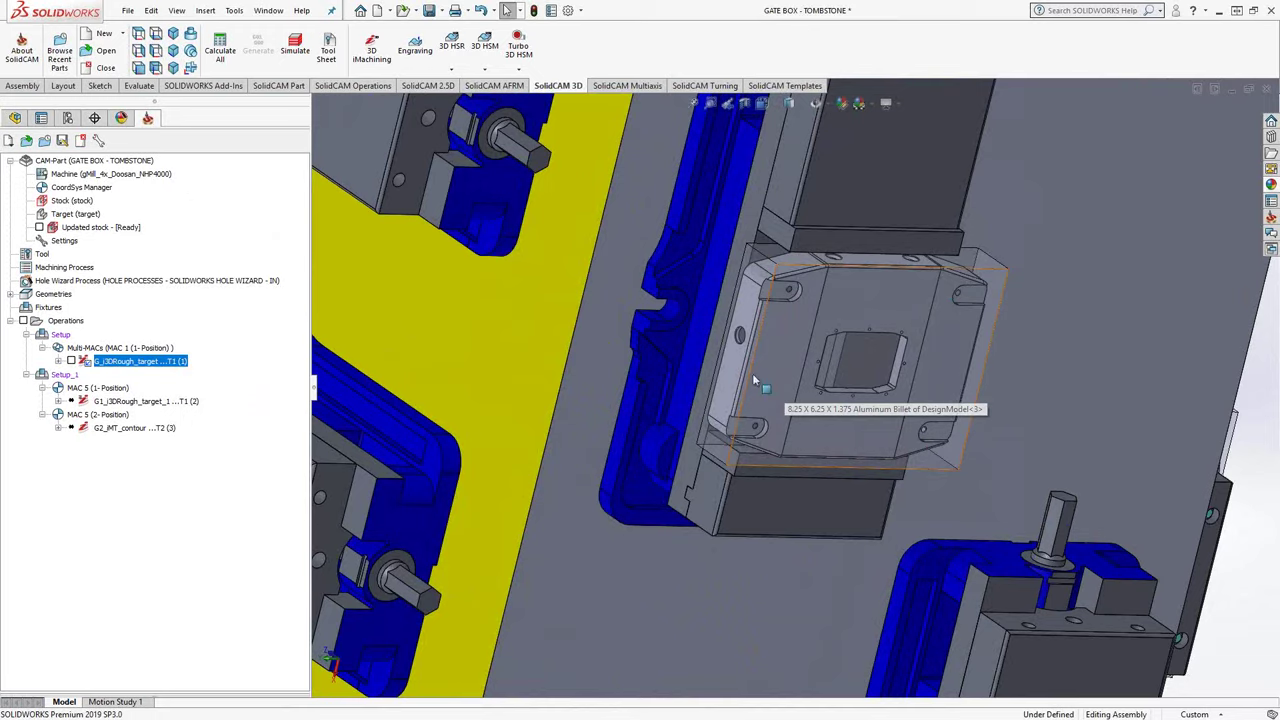
scroll(755, 380, "down", 2)
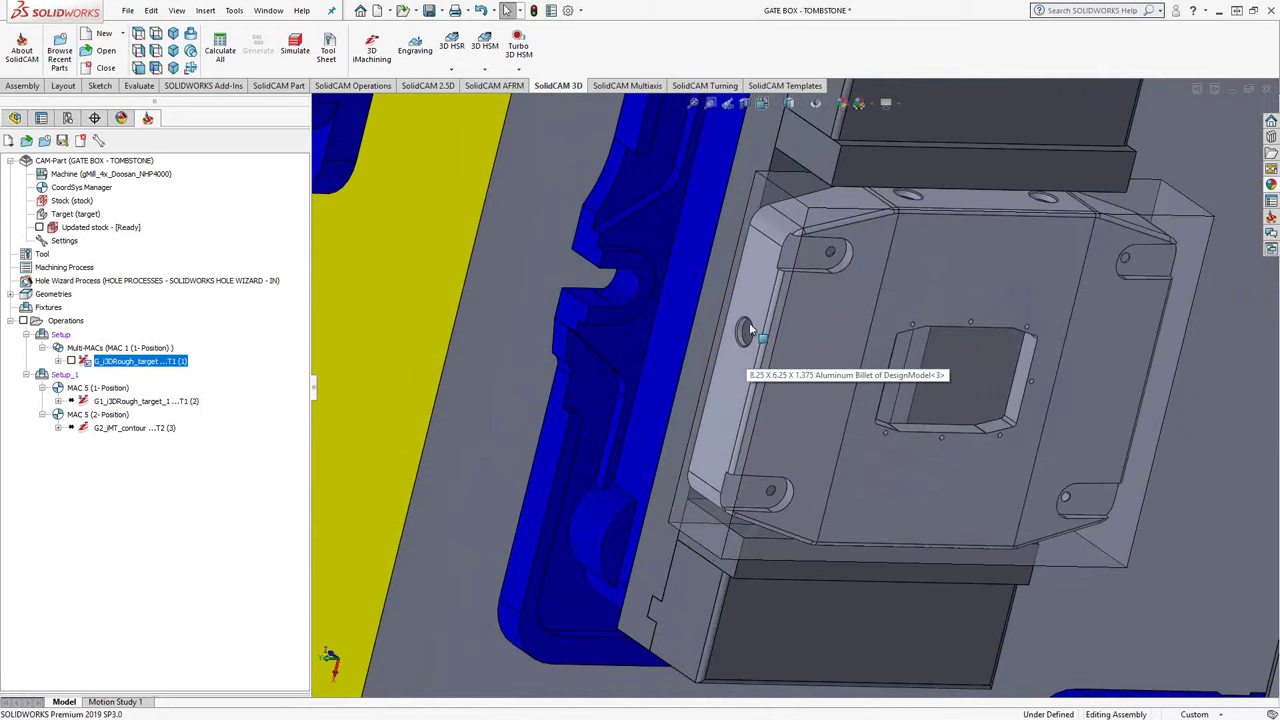
Synchronize and calculate both Setup_1 operations, the roughing and iMachining contour.
left_click(118, 428, "ctrl")
right_click(118, 428)
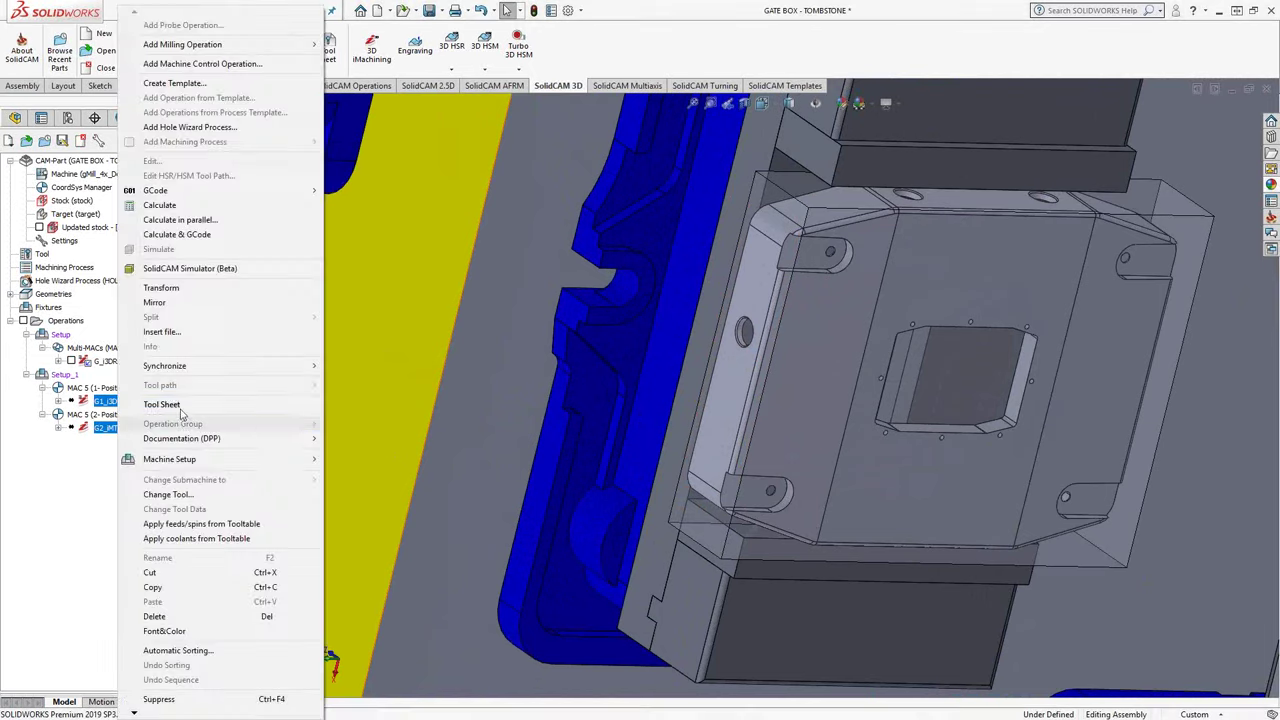
mouse_move(165, 366)
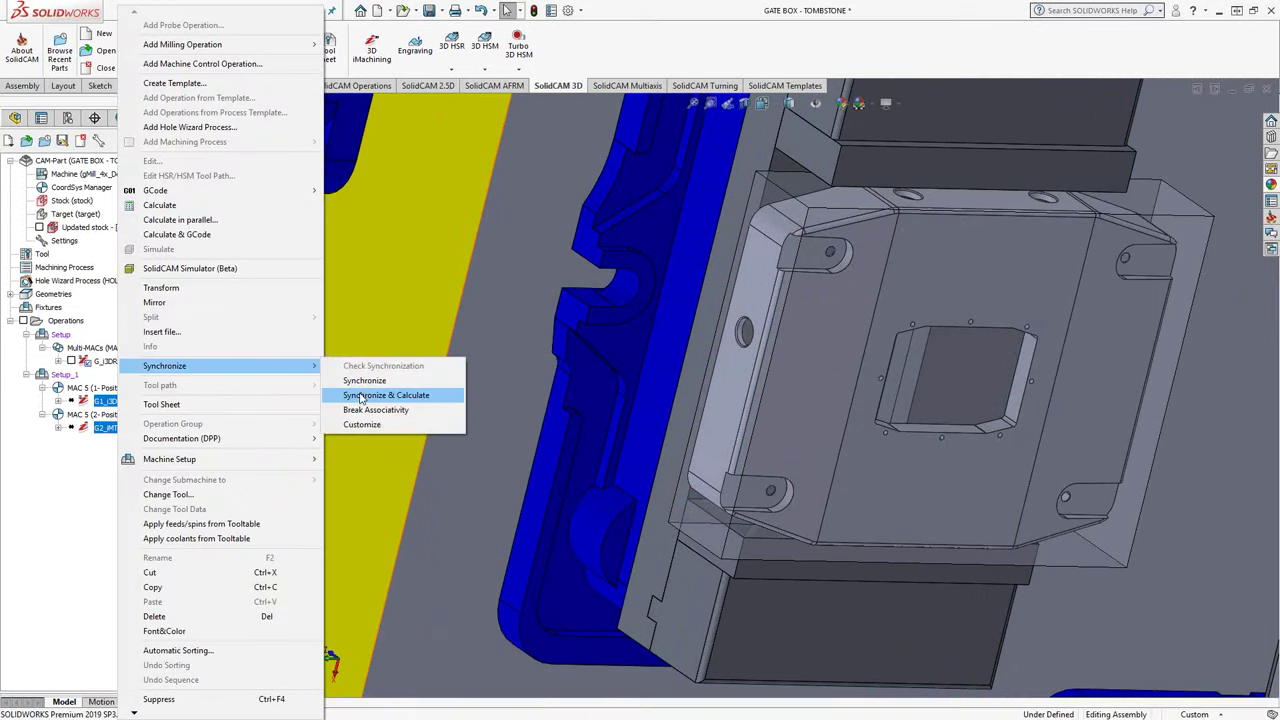
left_click(361, 397)
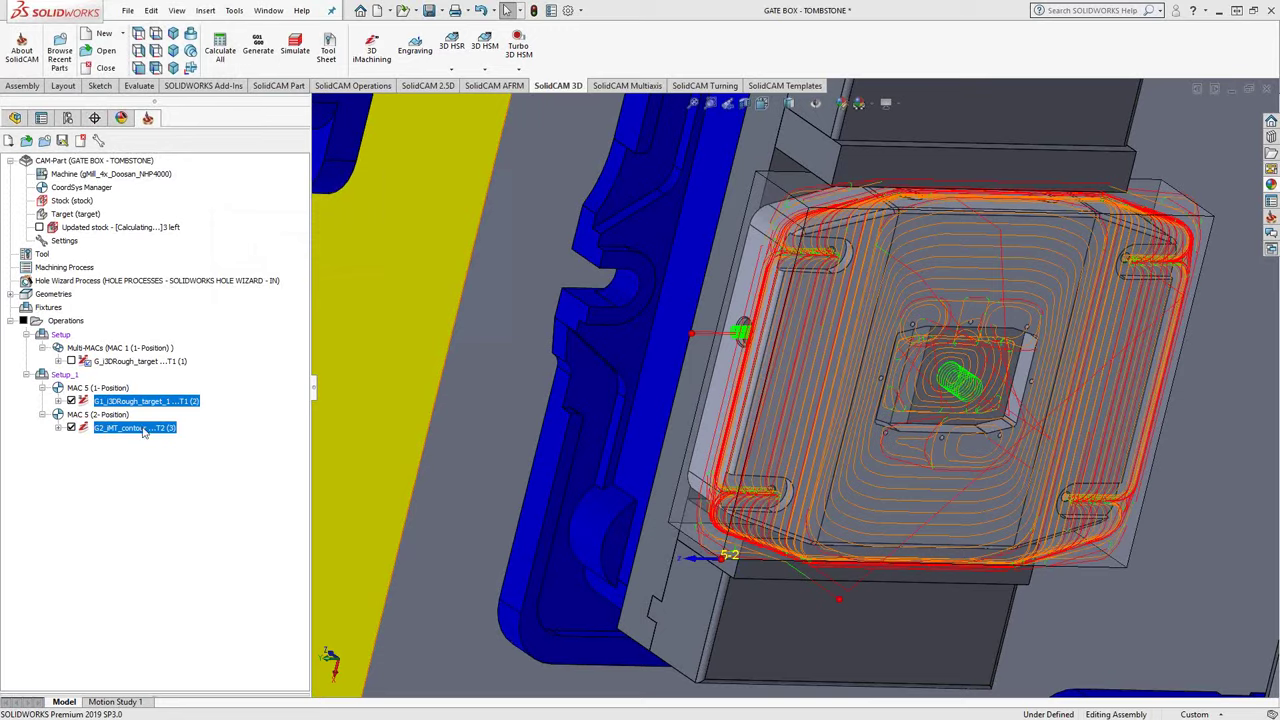
scroll(665, 456, "up", 2)
scroll(665, 456, "up", 2)
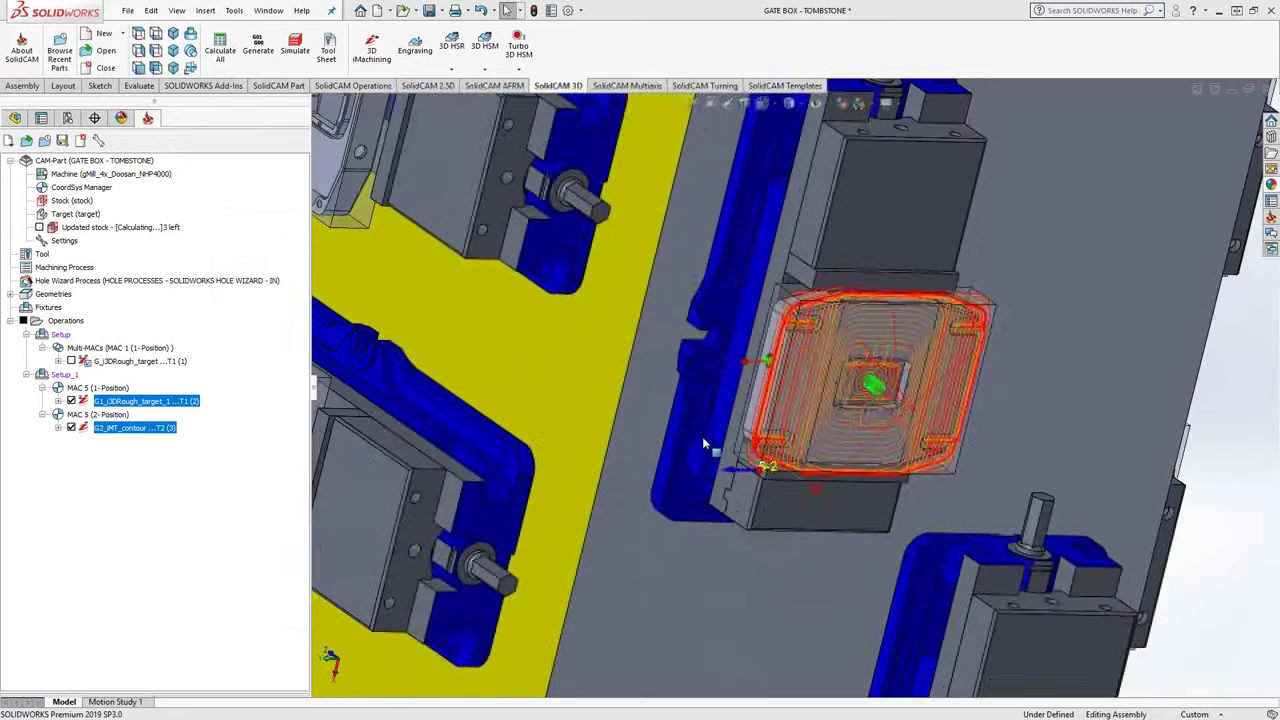
scroll(702, 436, "up", 2)
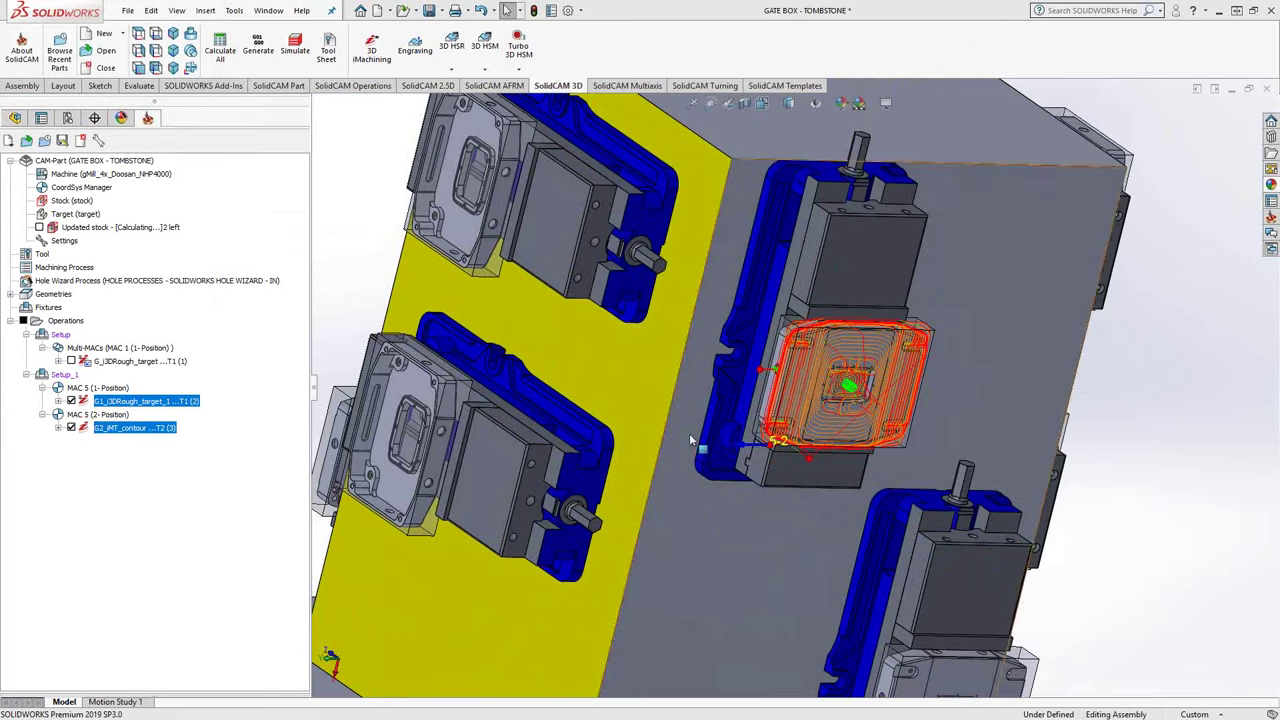
Transform both Setup_1 operations from MAC 5 onto MAC 6, 7 and 8, including the original, and save.
right_click(128, 432)
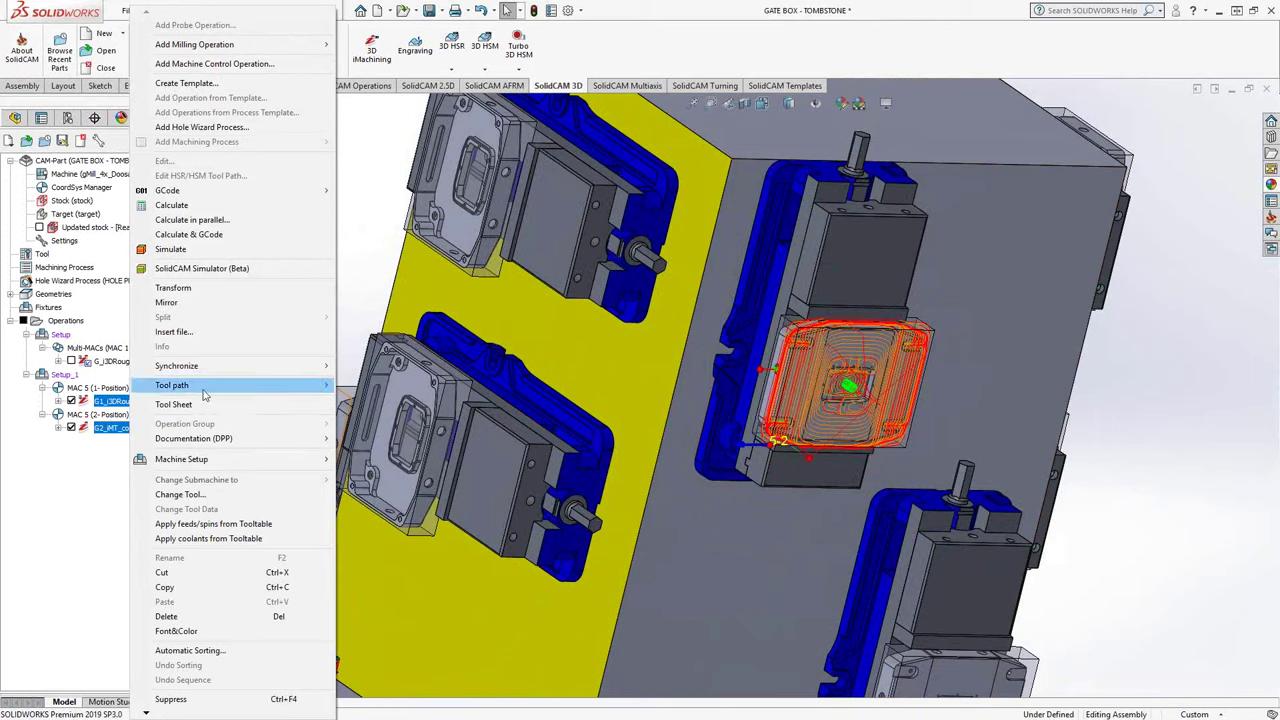
left_click(197, 290)
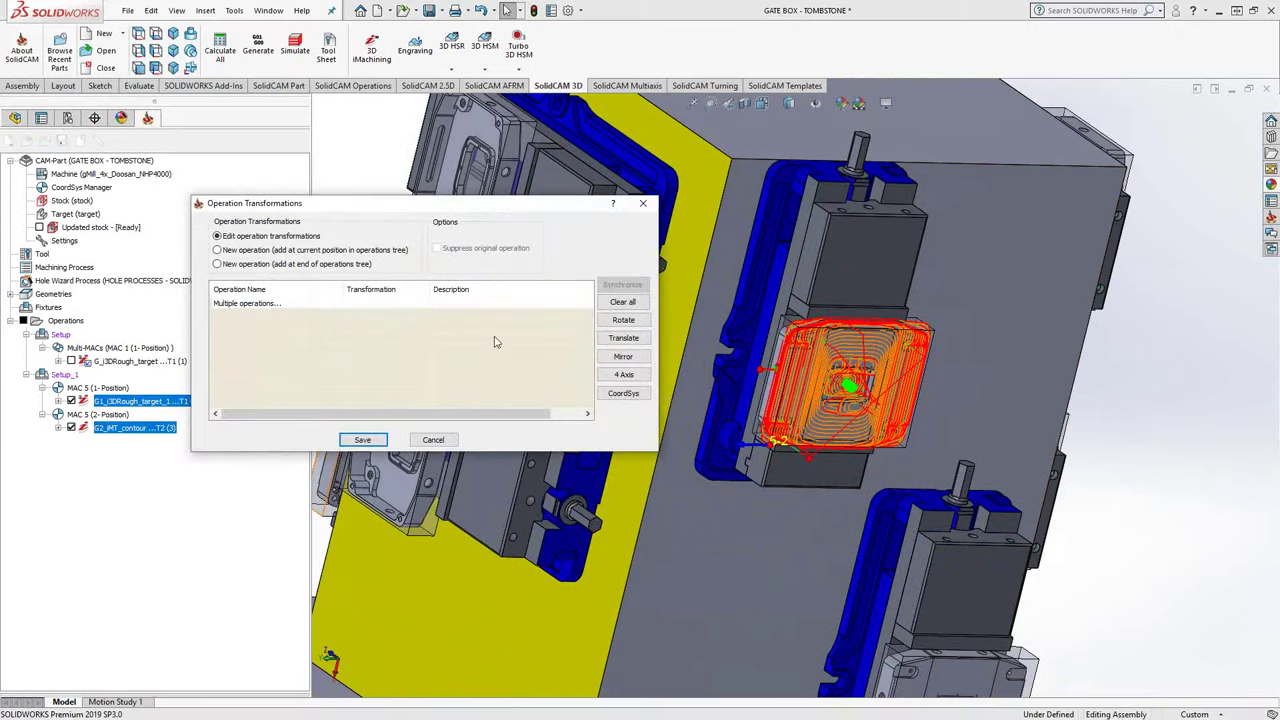
left_click(622, 393)
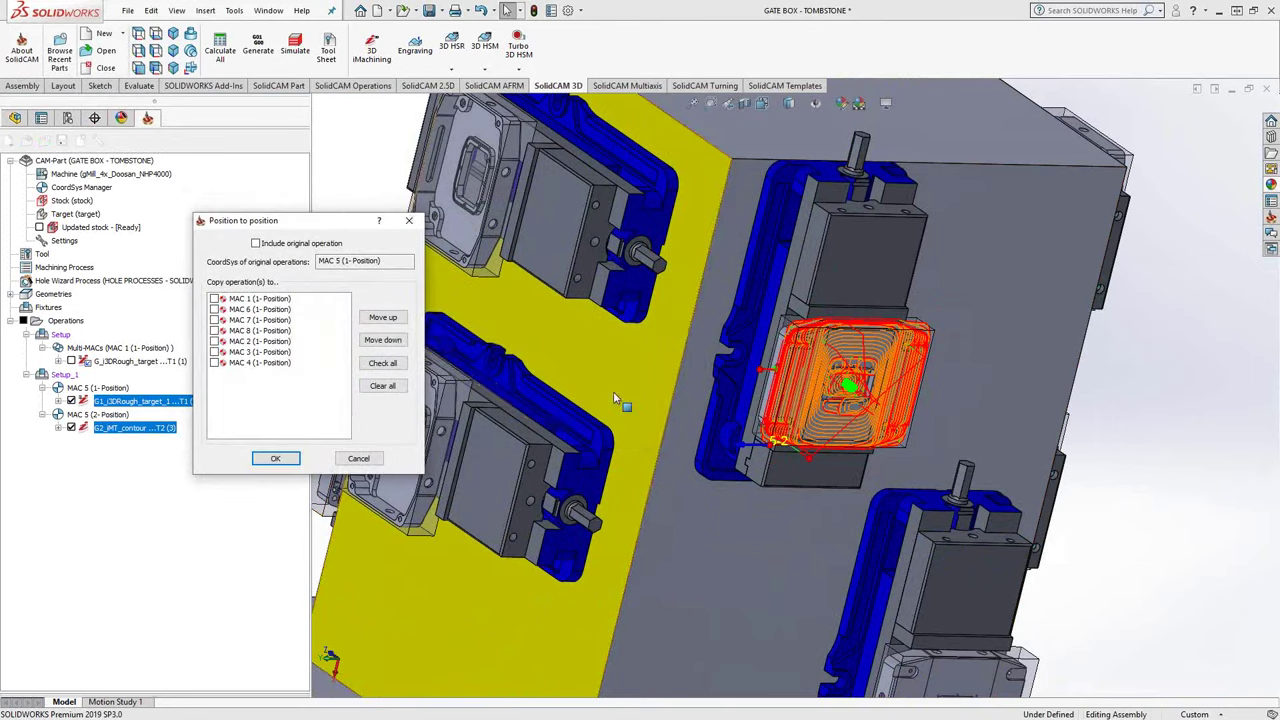
left_click(256, 243)
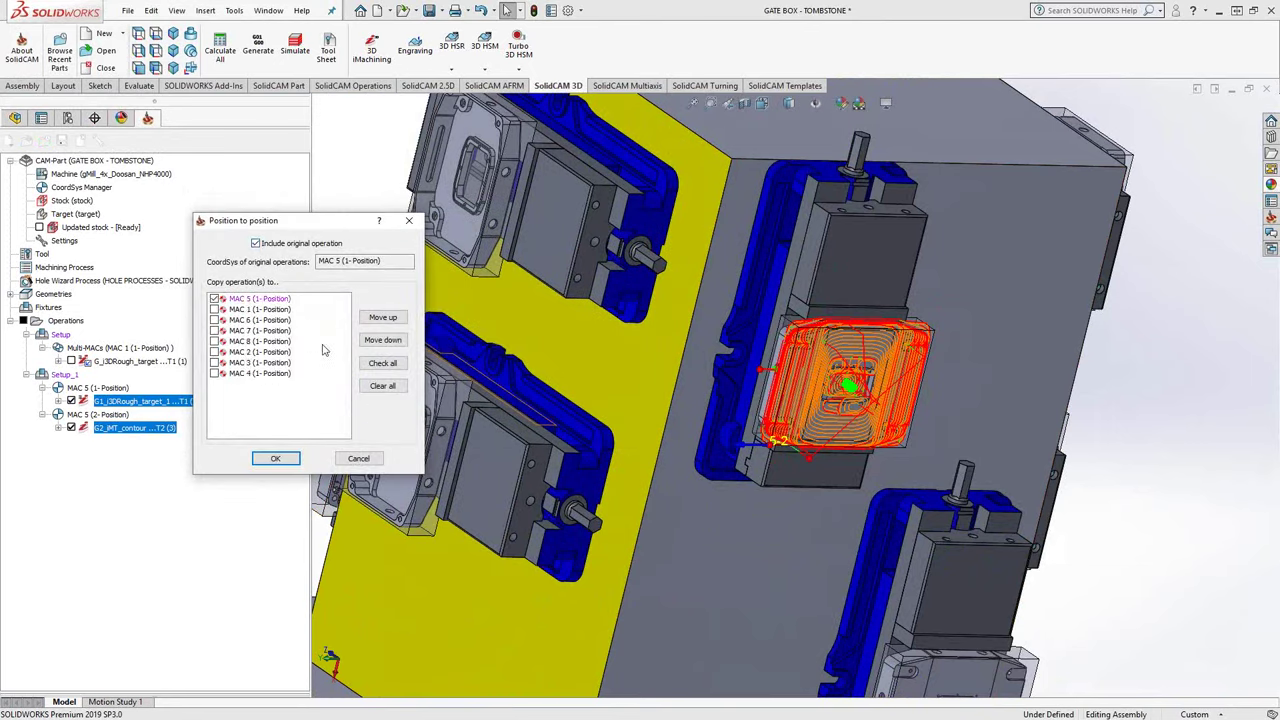
left_click(214, 320)
left_click(214, 330)
left_click(271, 460)
left_click(355, 442)
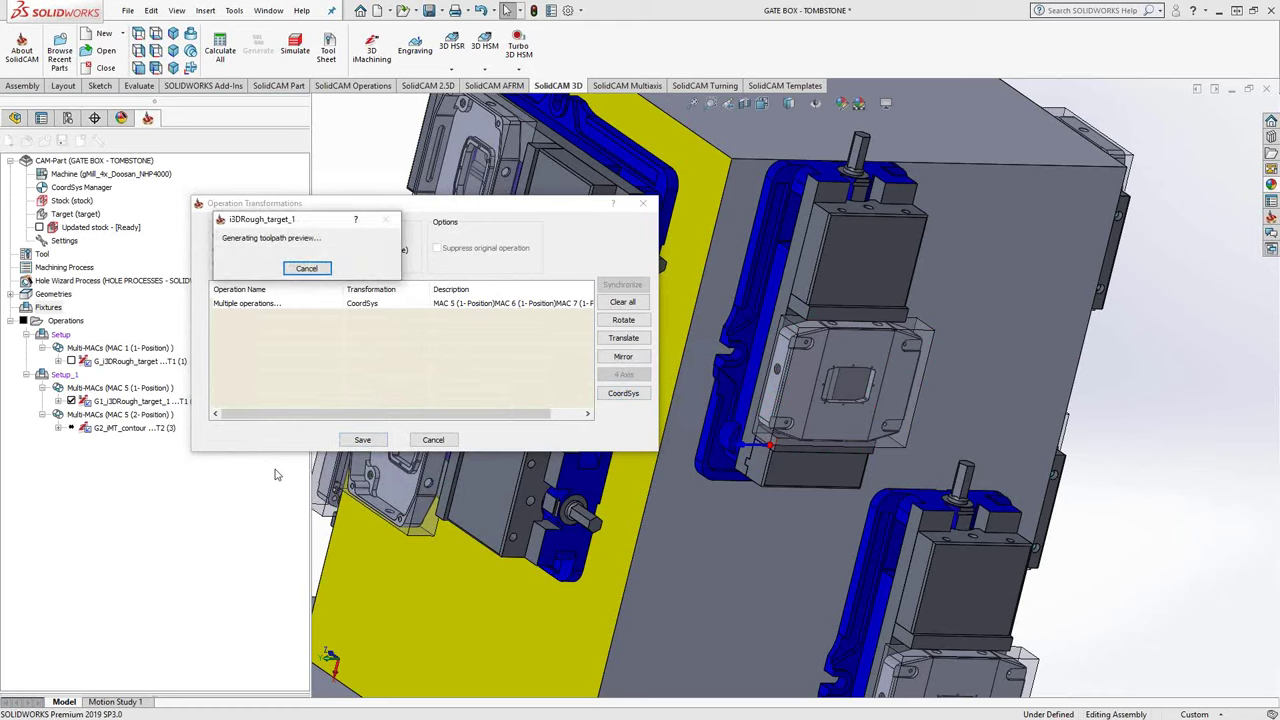
Synchronize and calculate the transformed Multi-MACs Setup_1 operations.
right_click(117, 431)
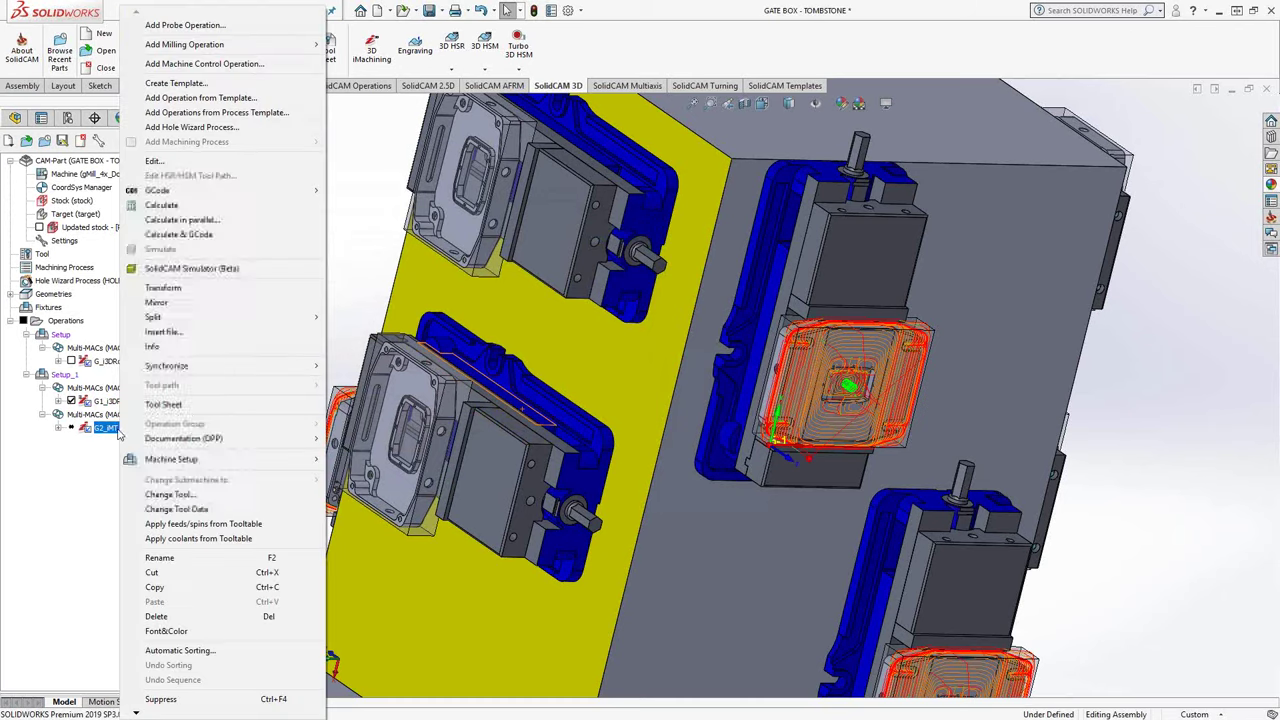
mouse_move(166, 366)
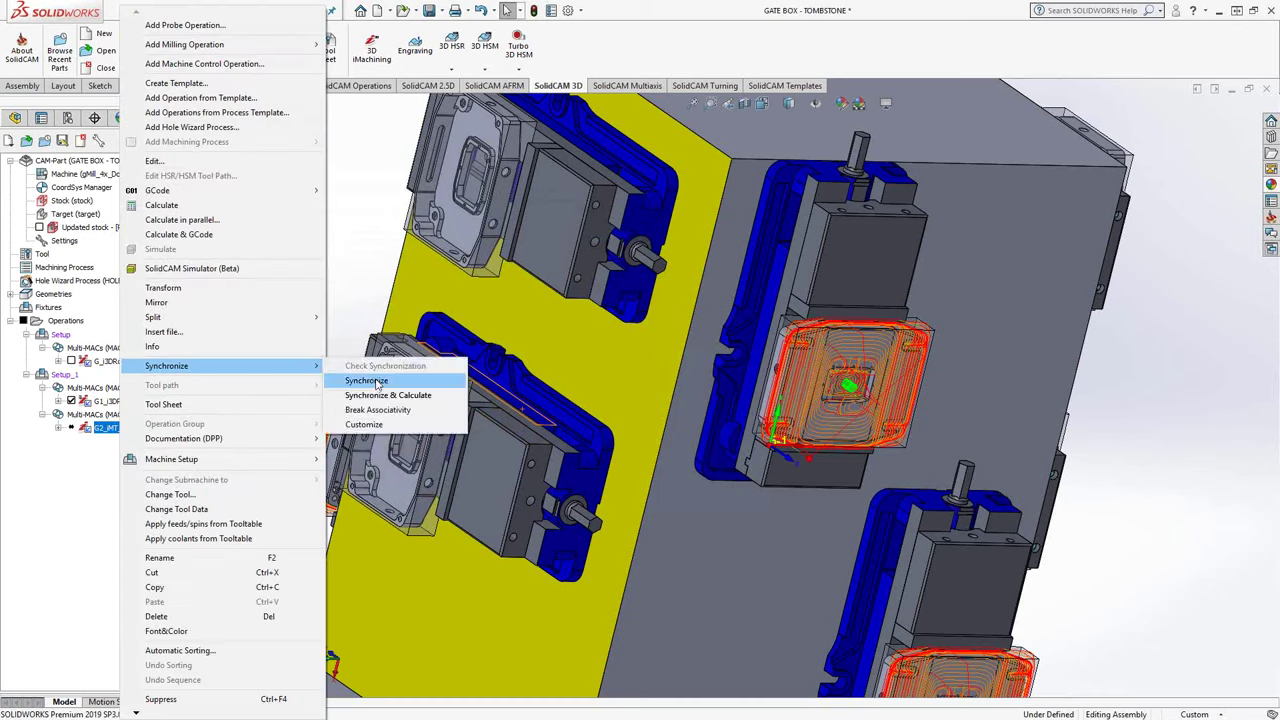
left_click(378, 395)
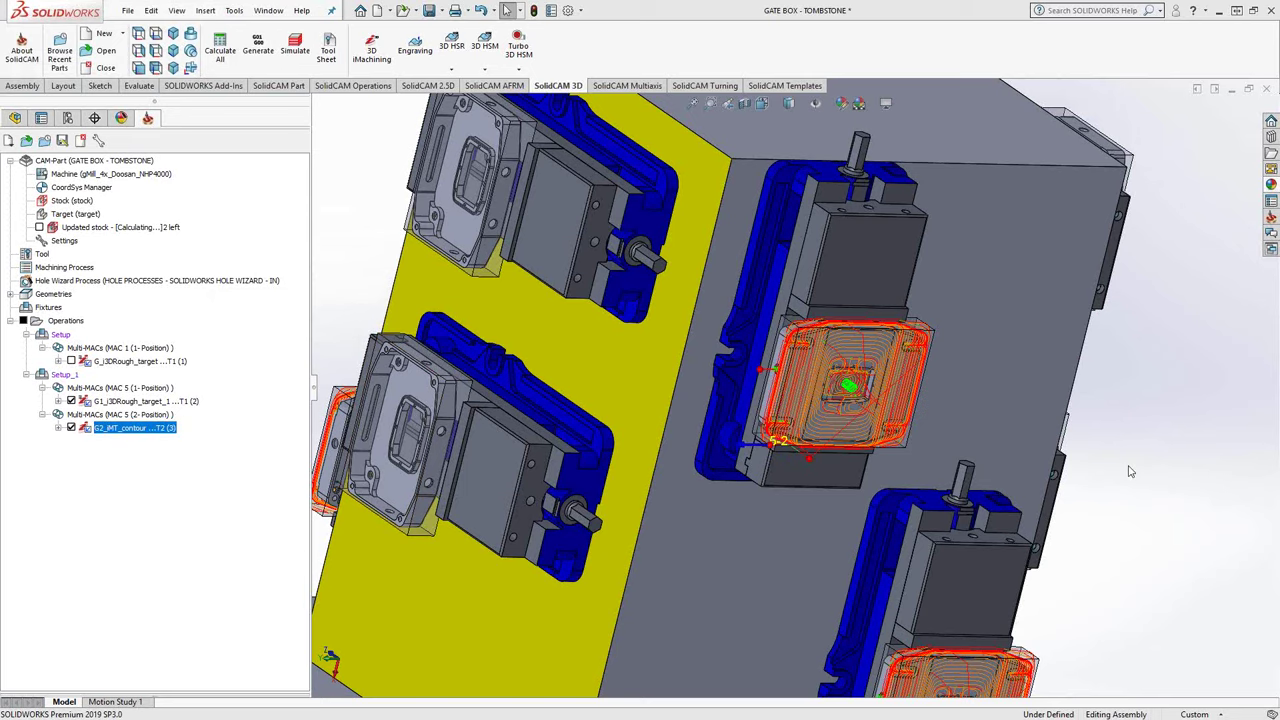
scroll(1128, 471, "down", 2)
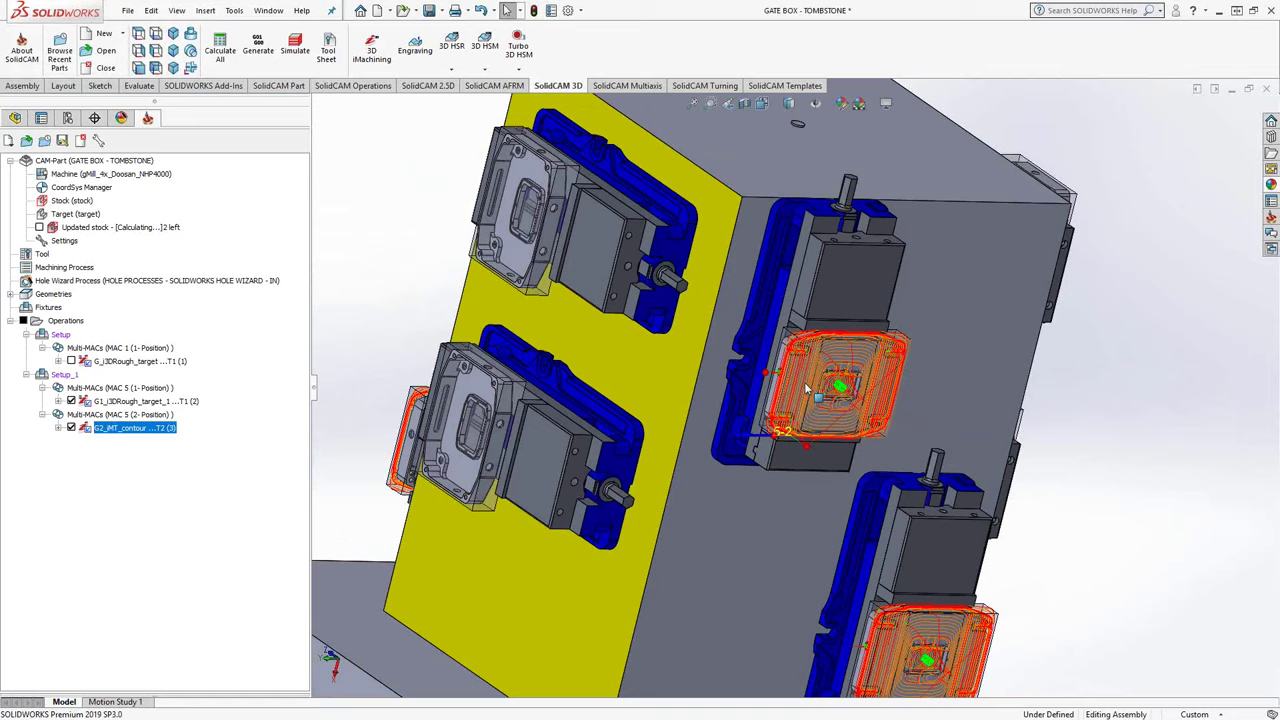
scroll(806, 390, "down", 1)
scroll(810, 395, "down", 1)
scroll(810, 395, "down", 1)
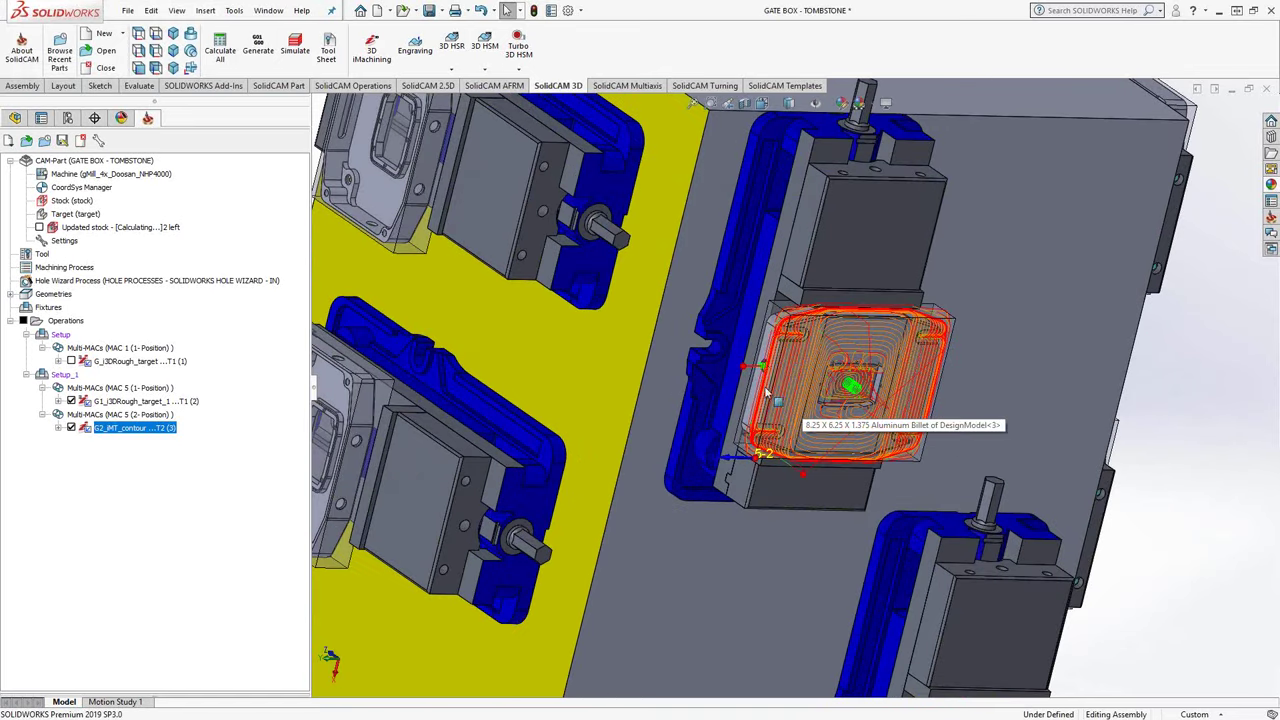
scroll(795, 410, "up", 2)
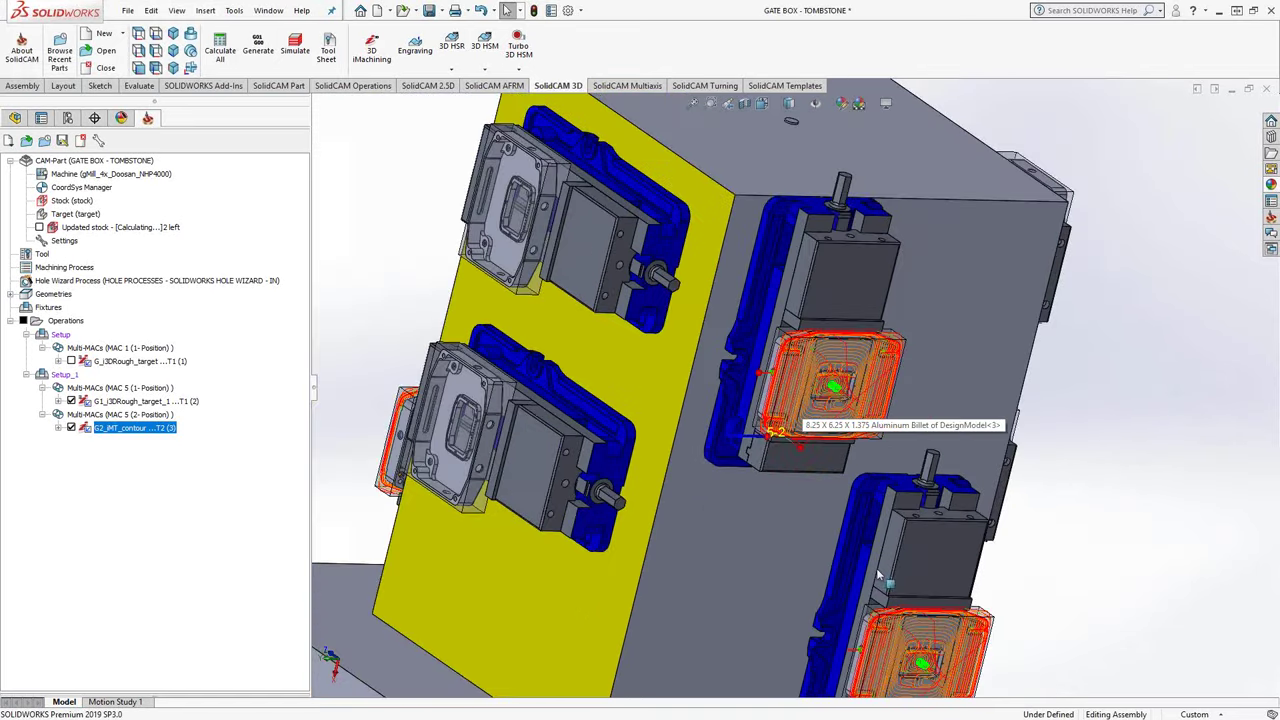
scroll(840, 500, "up", 3)
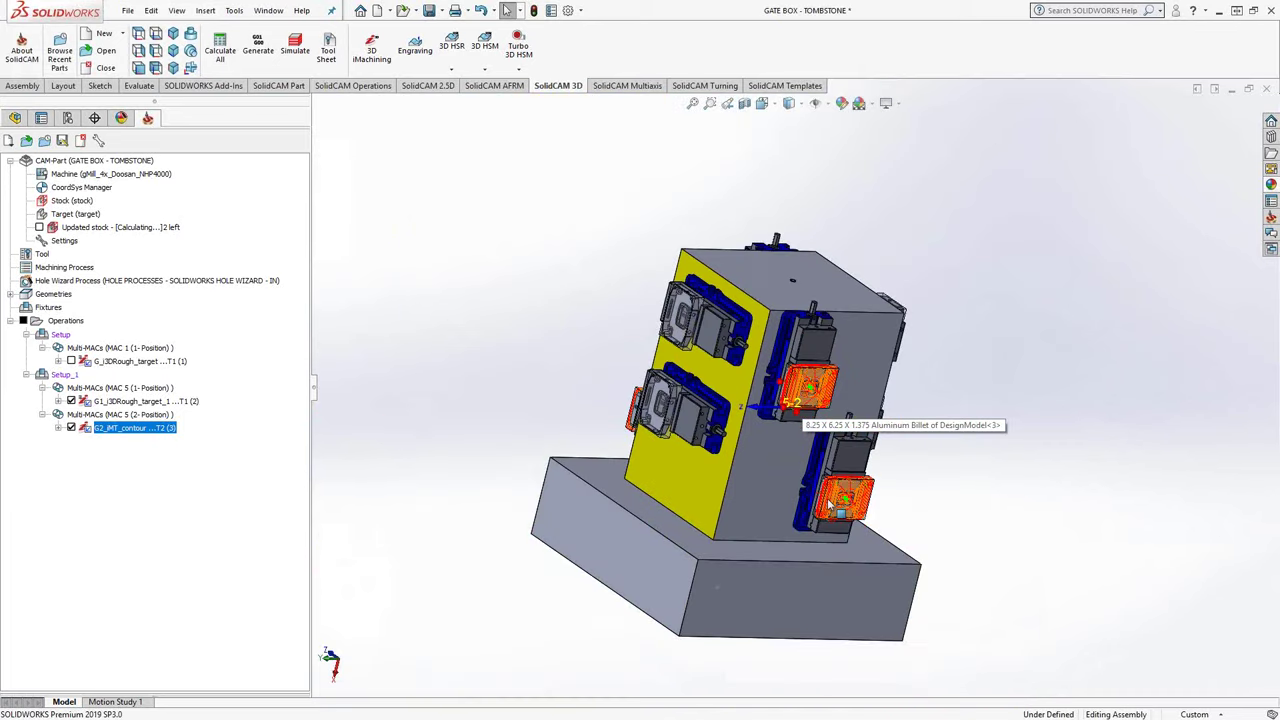
scroll(817, 461, "down", 1)
scroll(812, 456, "down", 3)
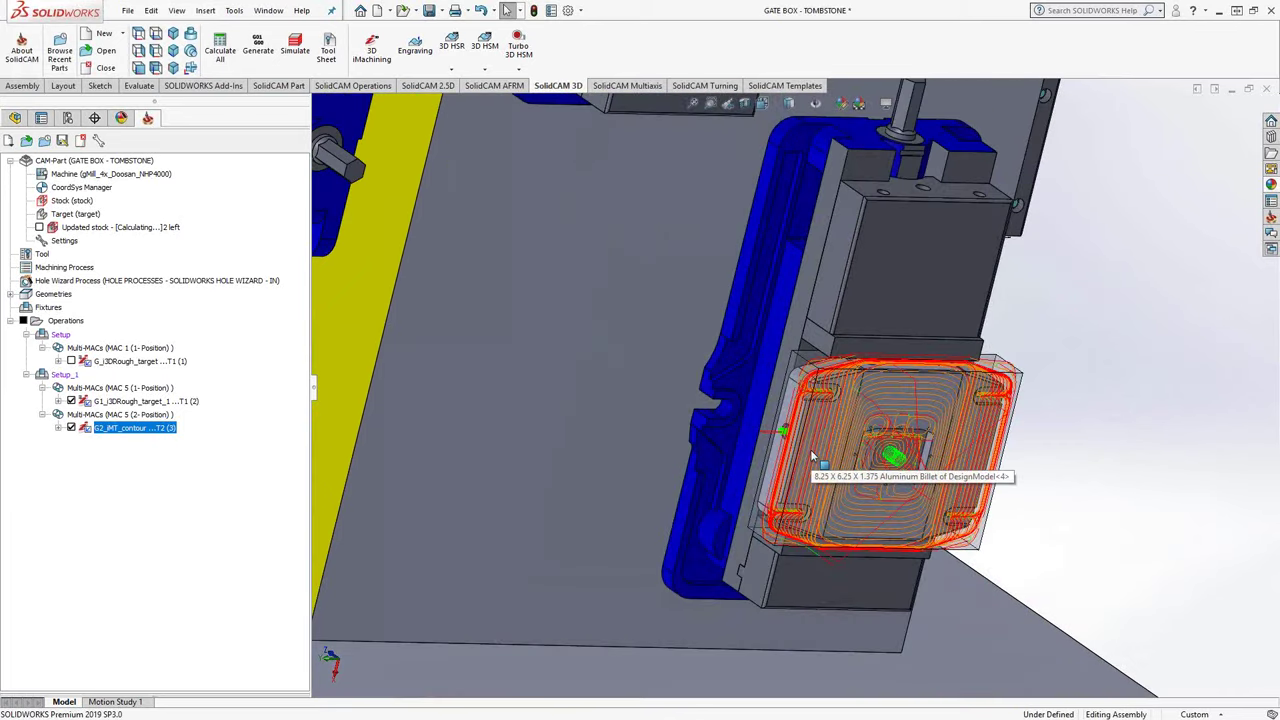
scroll(812, 456, "down", 1)
scroll(790, 450, "down", 2)
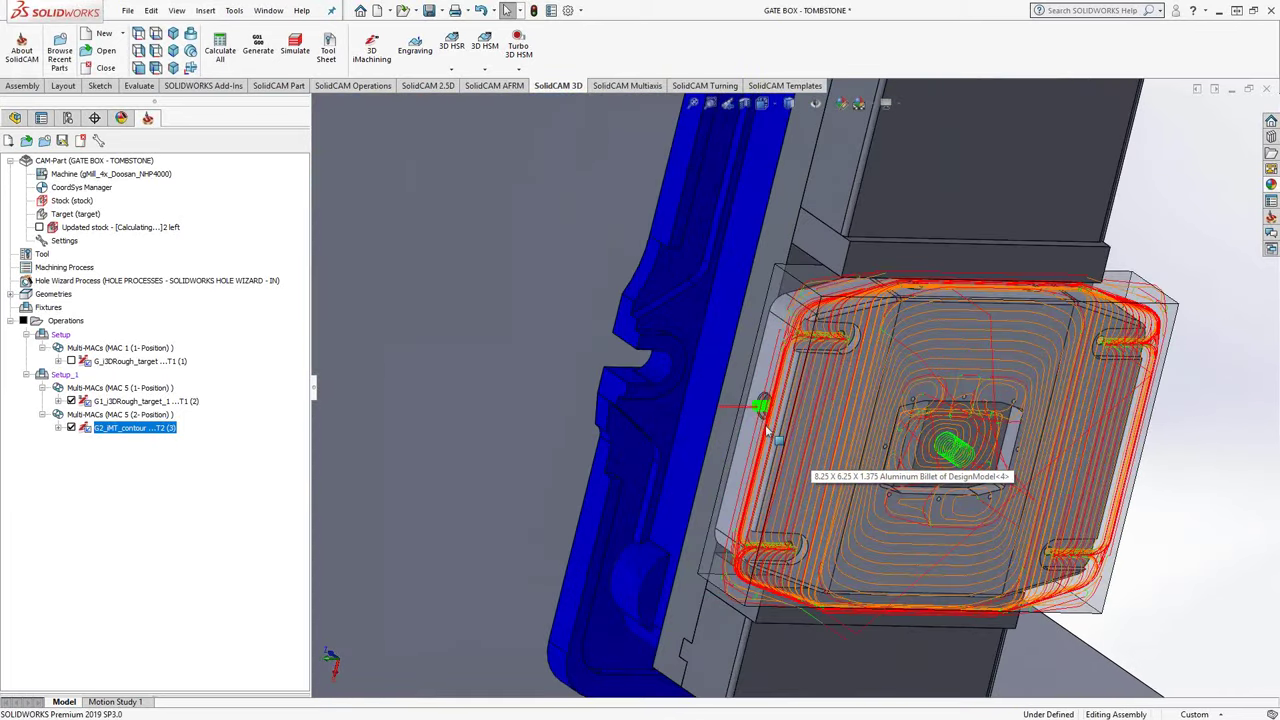
scroll(765, 443, "up", 2)
scroll(765, 443, "up", 2)
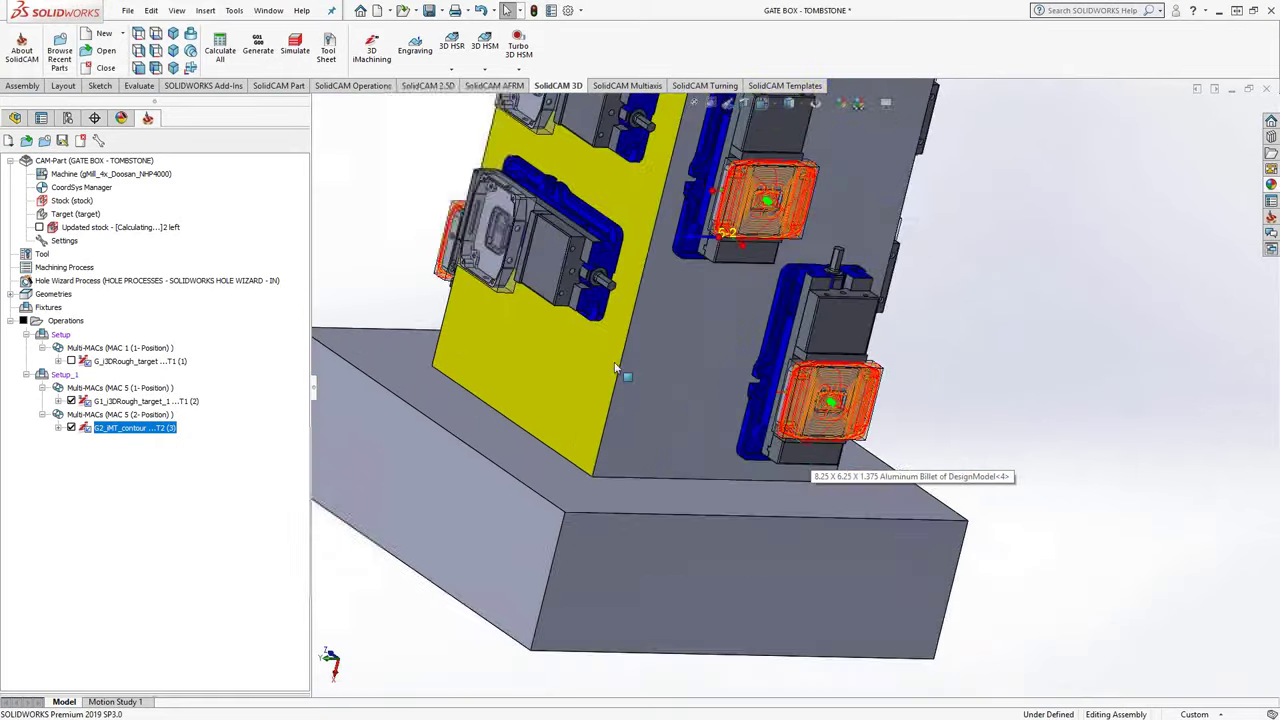
scroll(765, 443, "up", 1)
mouse_move(662, 371)
middle_mouse_down()
mouse_move(865, 490)
mouse_move(785, 232)
middle_mouse_up()
scroll(785, 232, "down", 1)
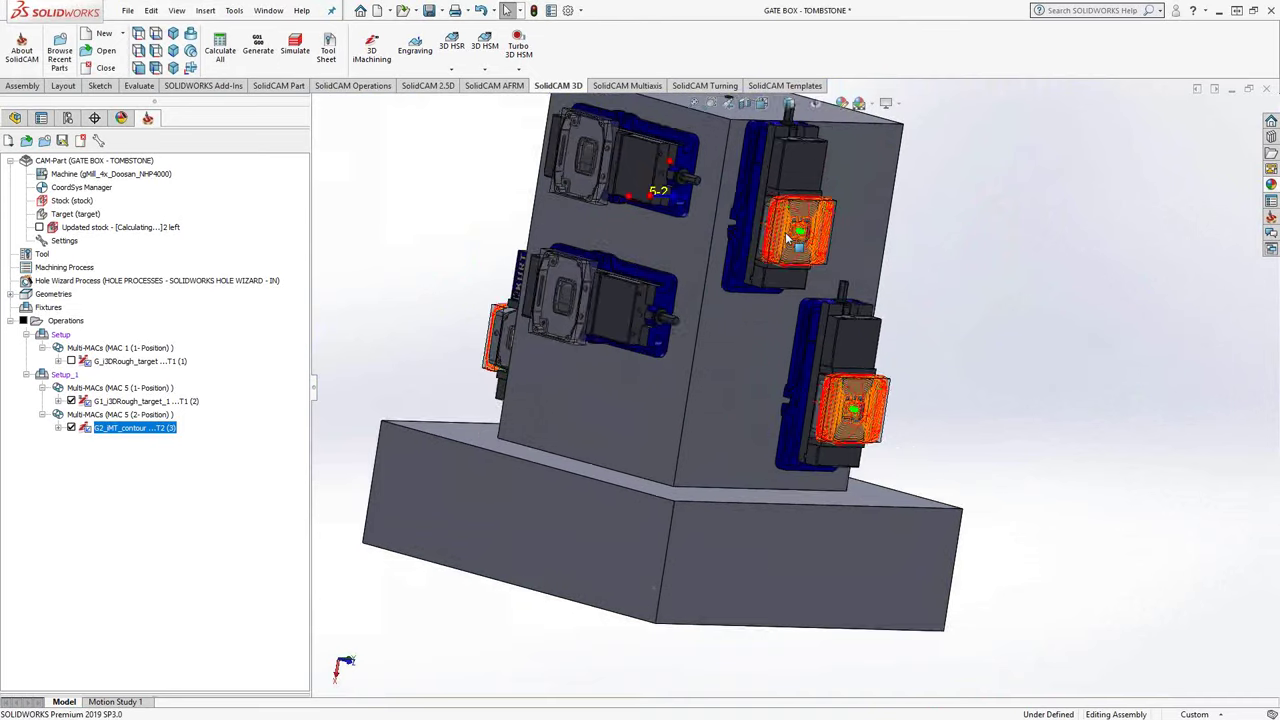
scroll(785, 232, "down", 1)
scroll(767, 250, "down", 1)
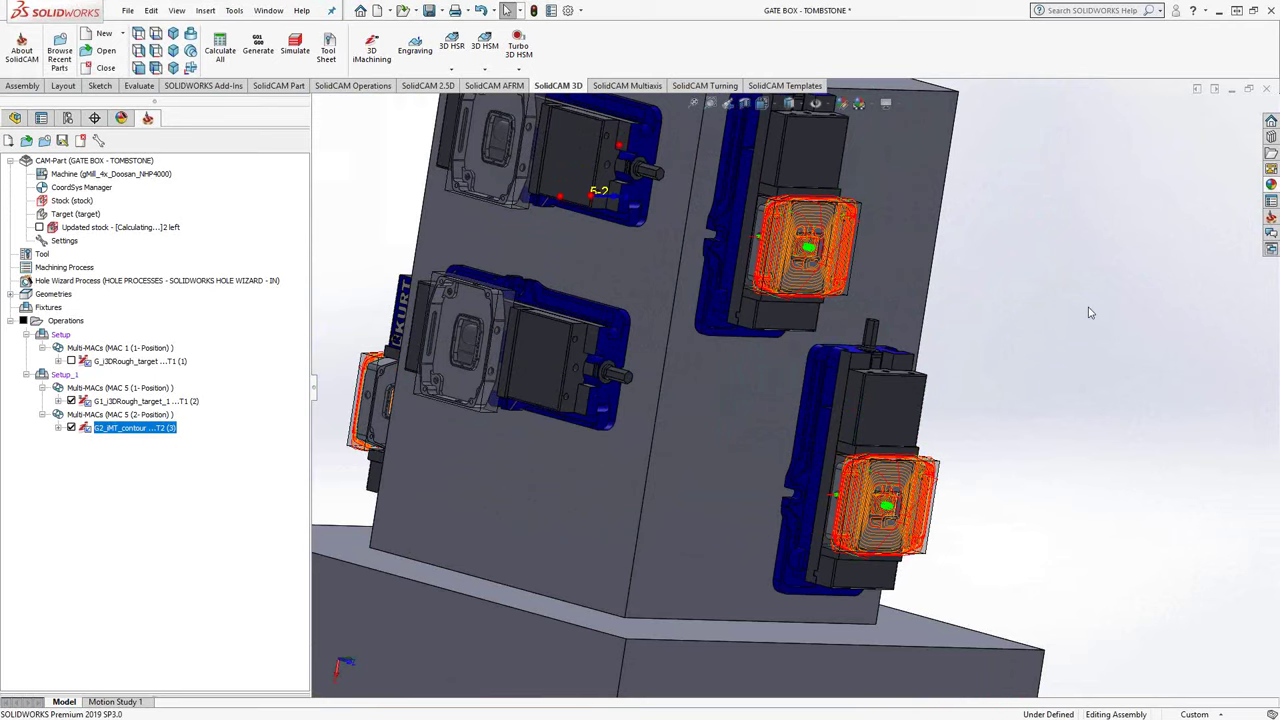
middle_click_drag(1084, 328, 1081, 340)
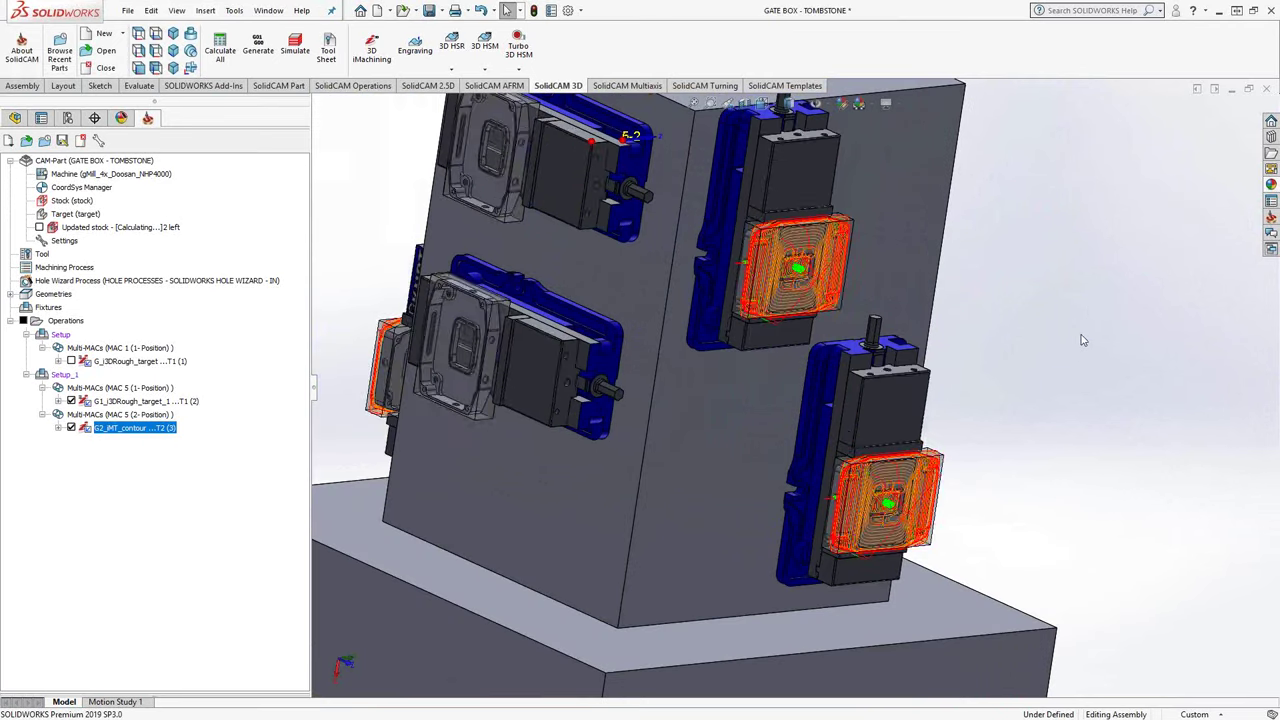